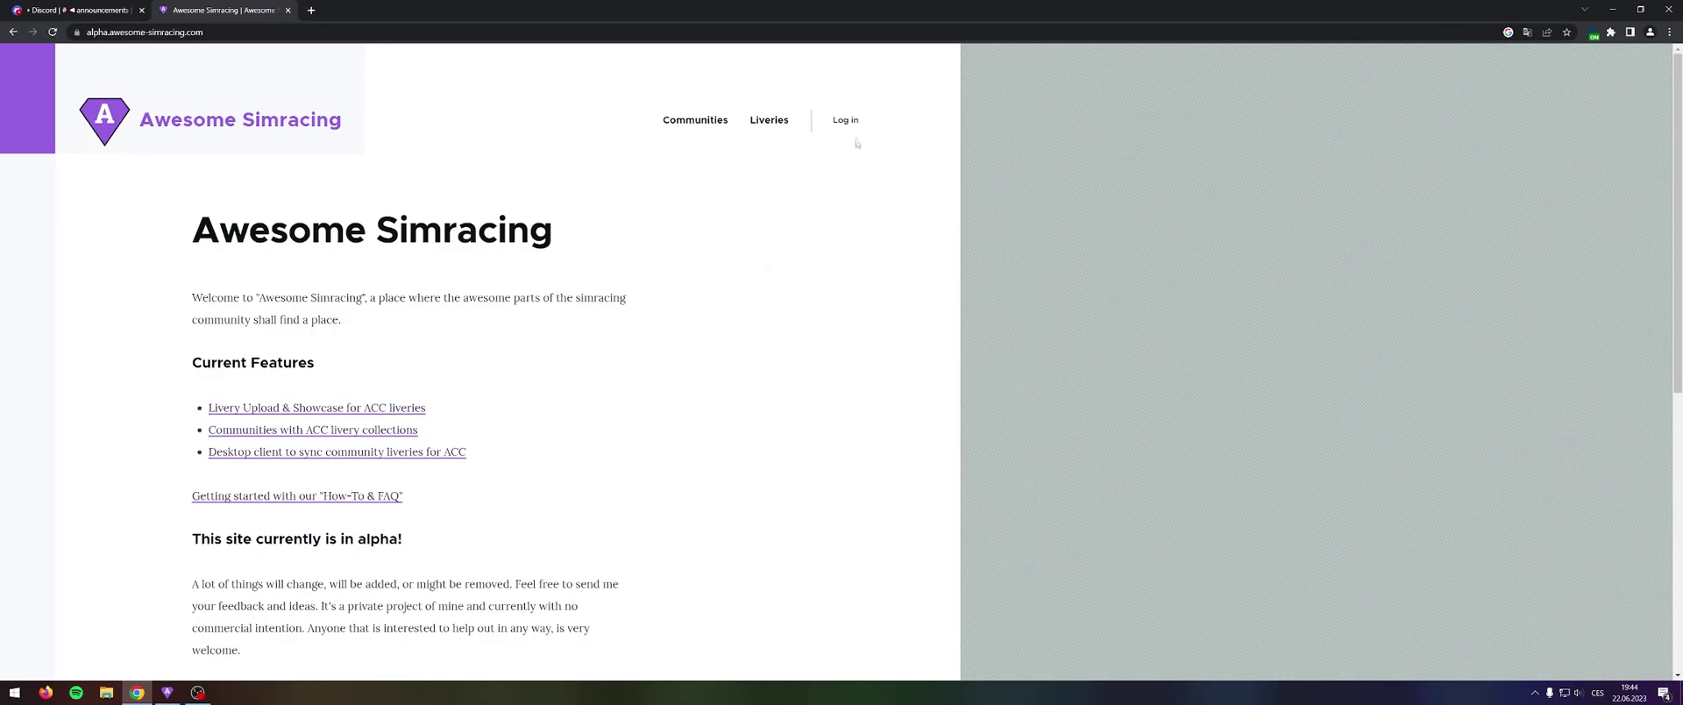
- Log in to Awesome Simracing through Discord, authorize the account access, and dismiss the translation prompt
click(845, 122)
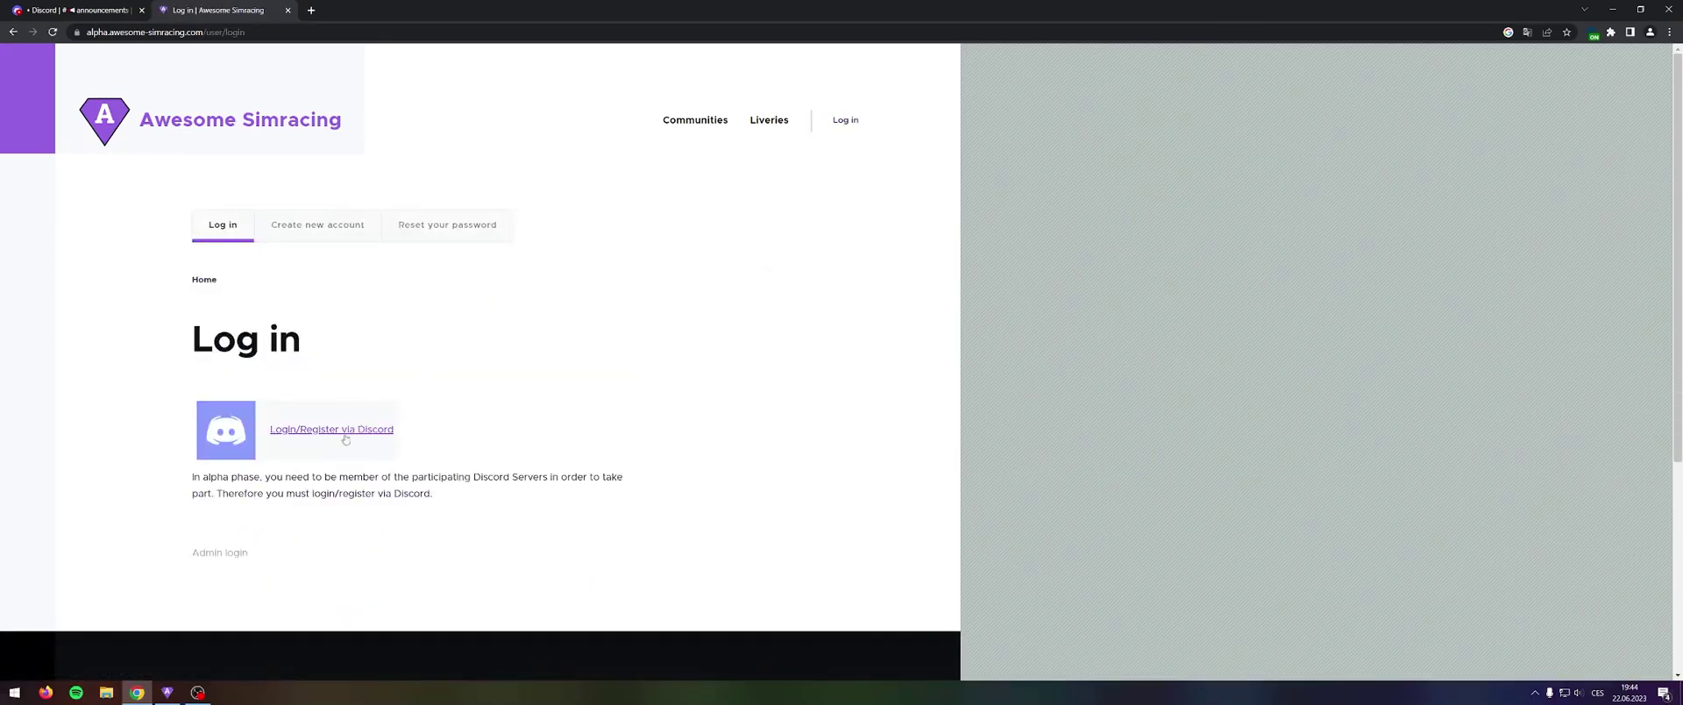
click(345, 434)
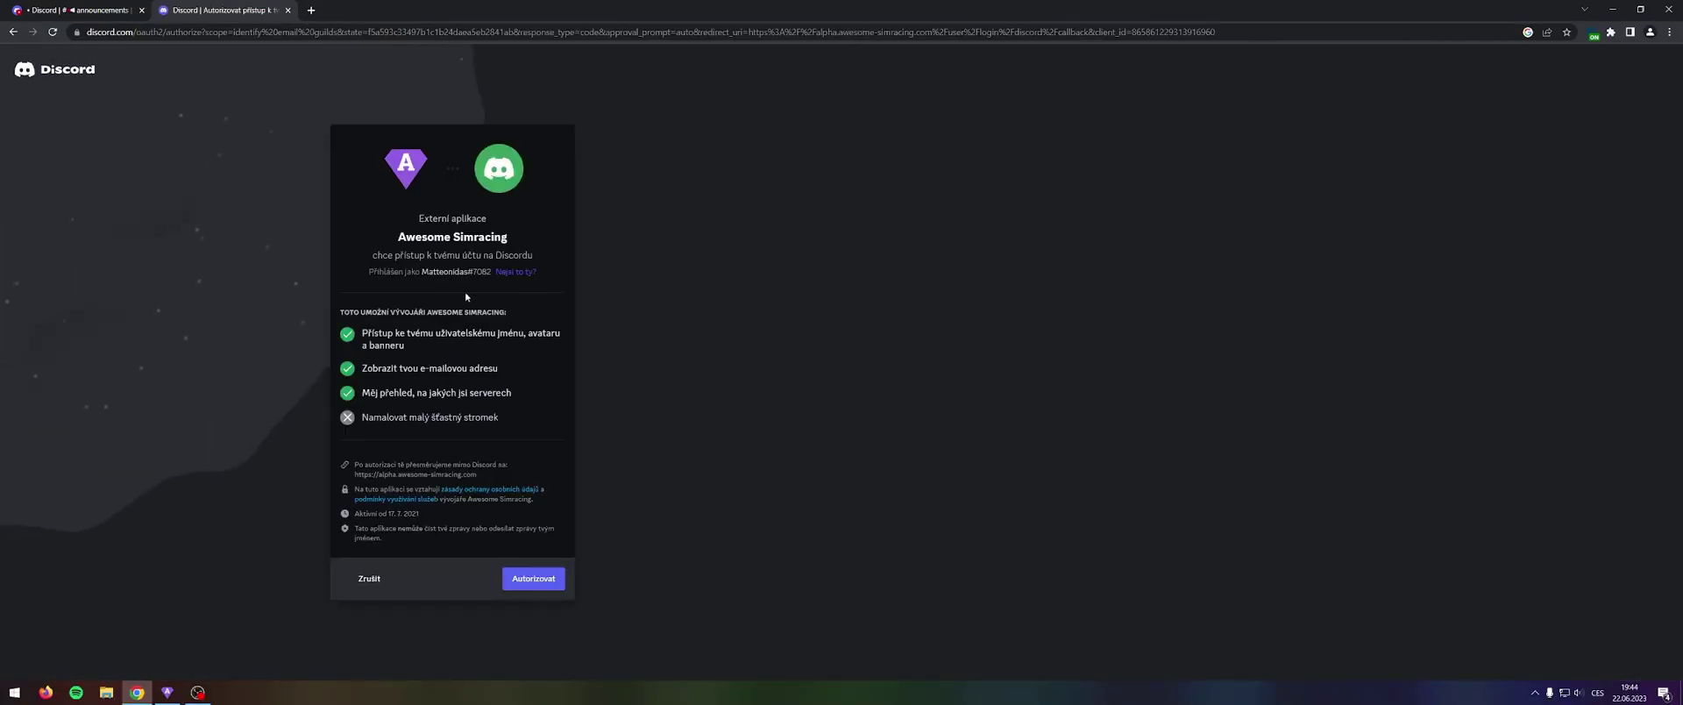
click(550, 577)
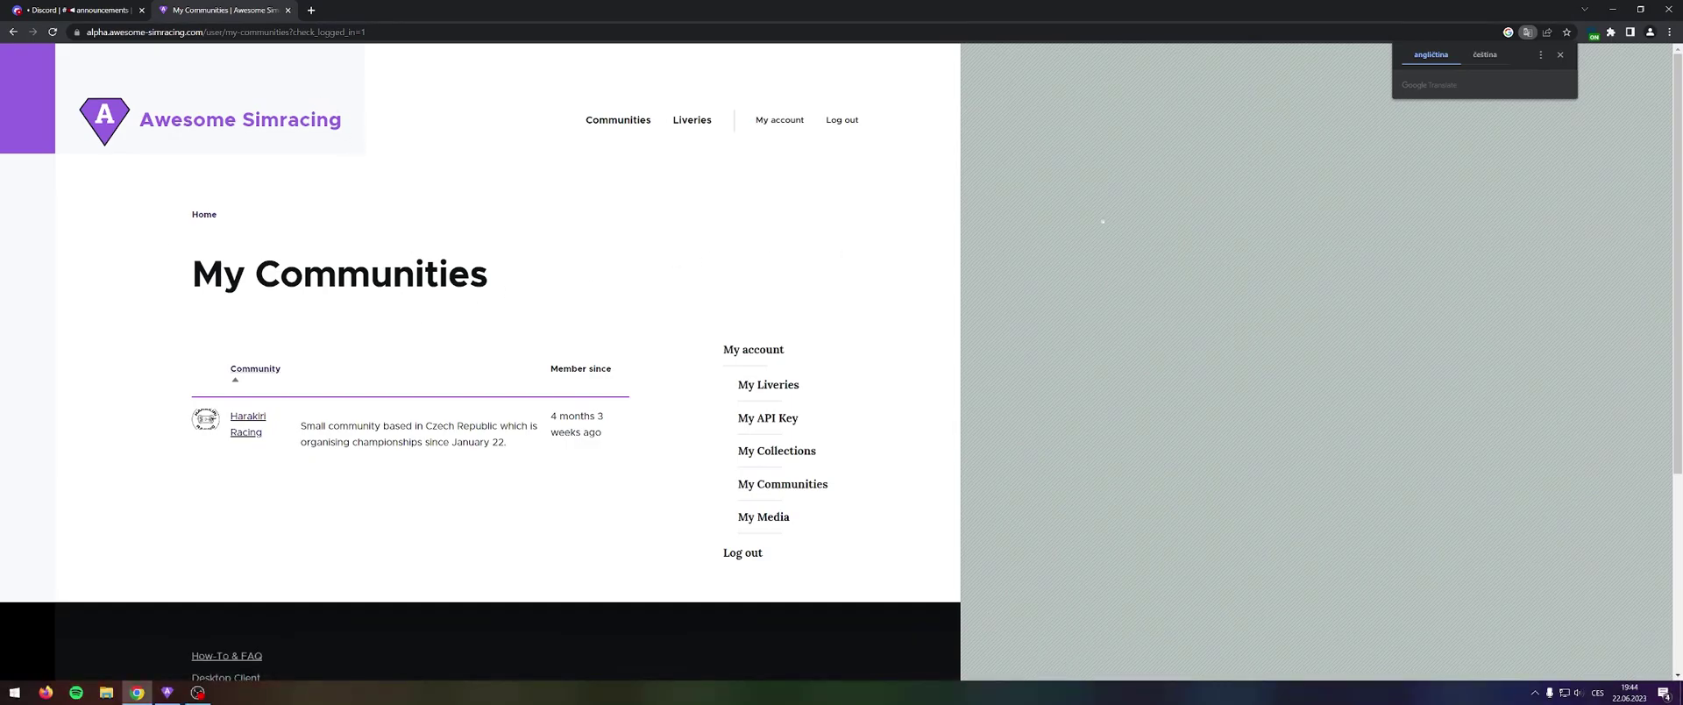
click(1560, 54)
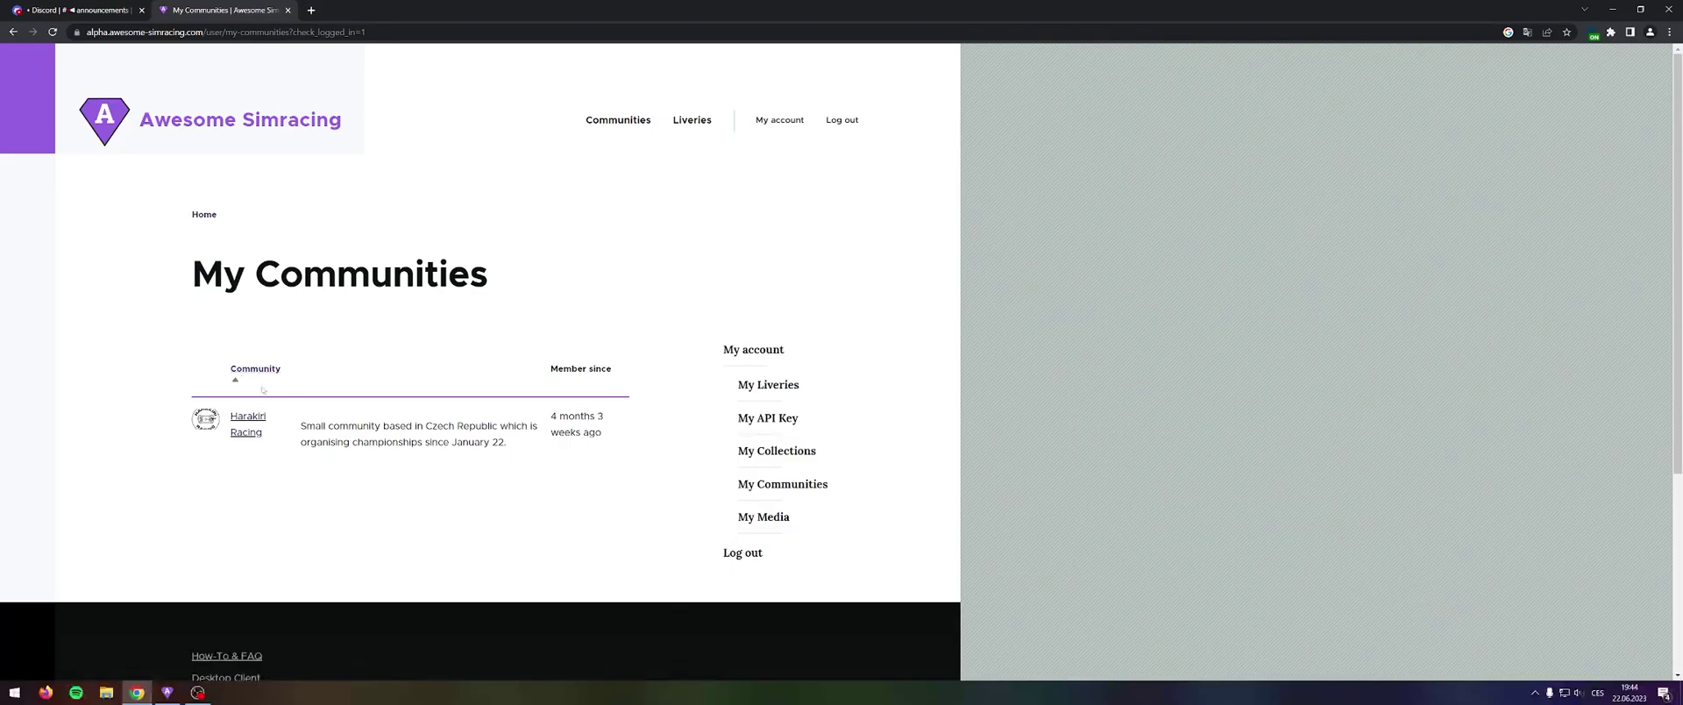
- Open the Harakiri Racing community and look through its active livery collections
click(254, 426)
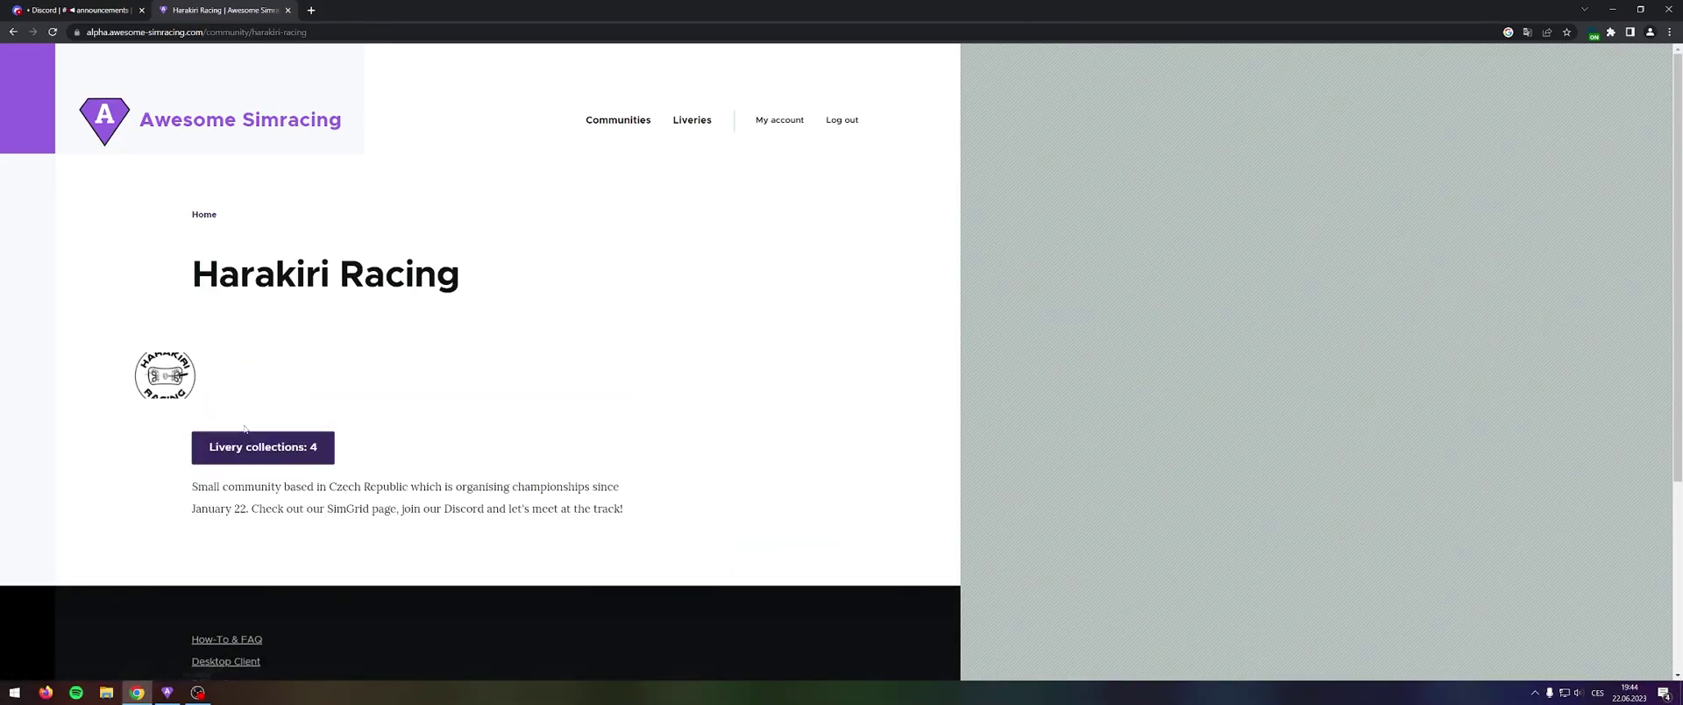
click(293, 460)
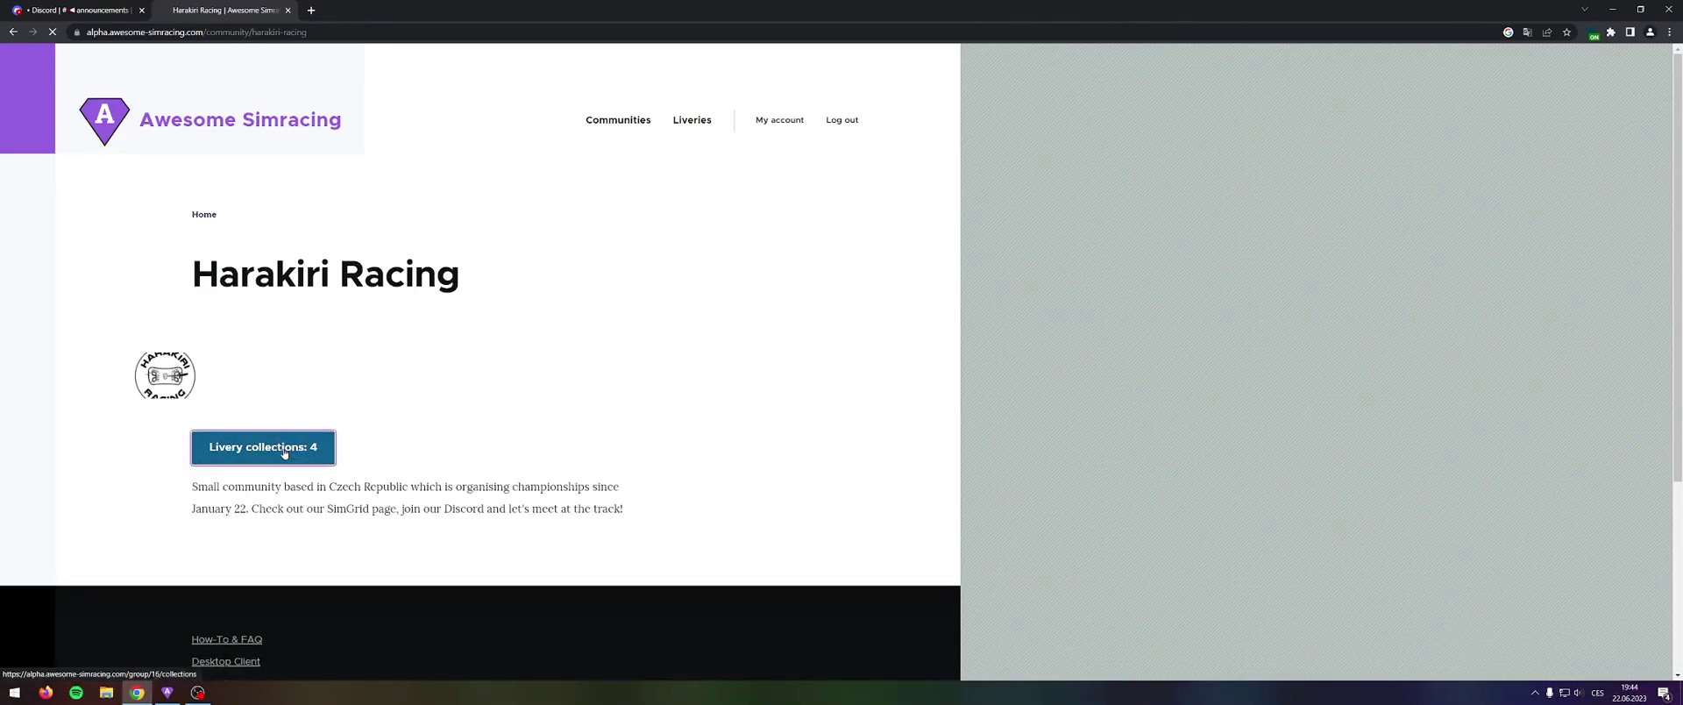
scroll(352, 401, down, 4)
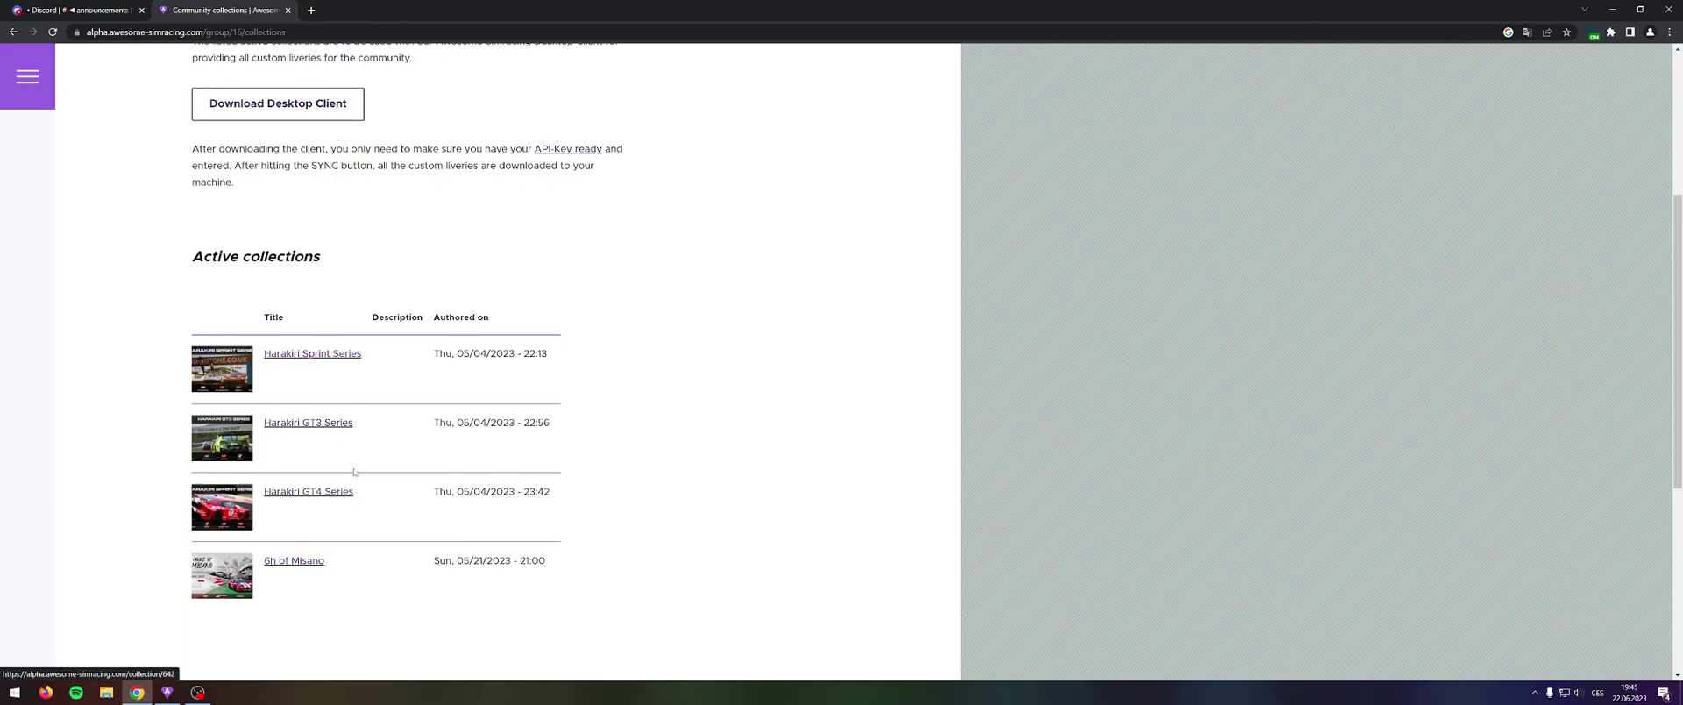
scroll(310, 457, up, 1)
scroll(310, 457, up, 3)
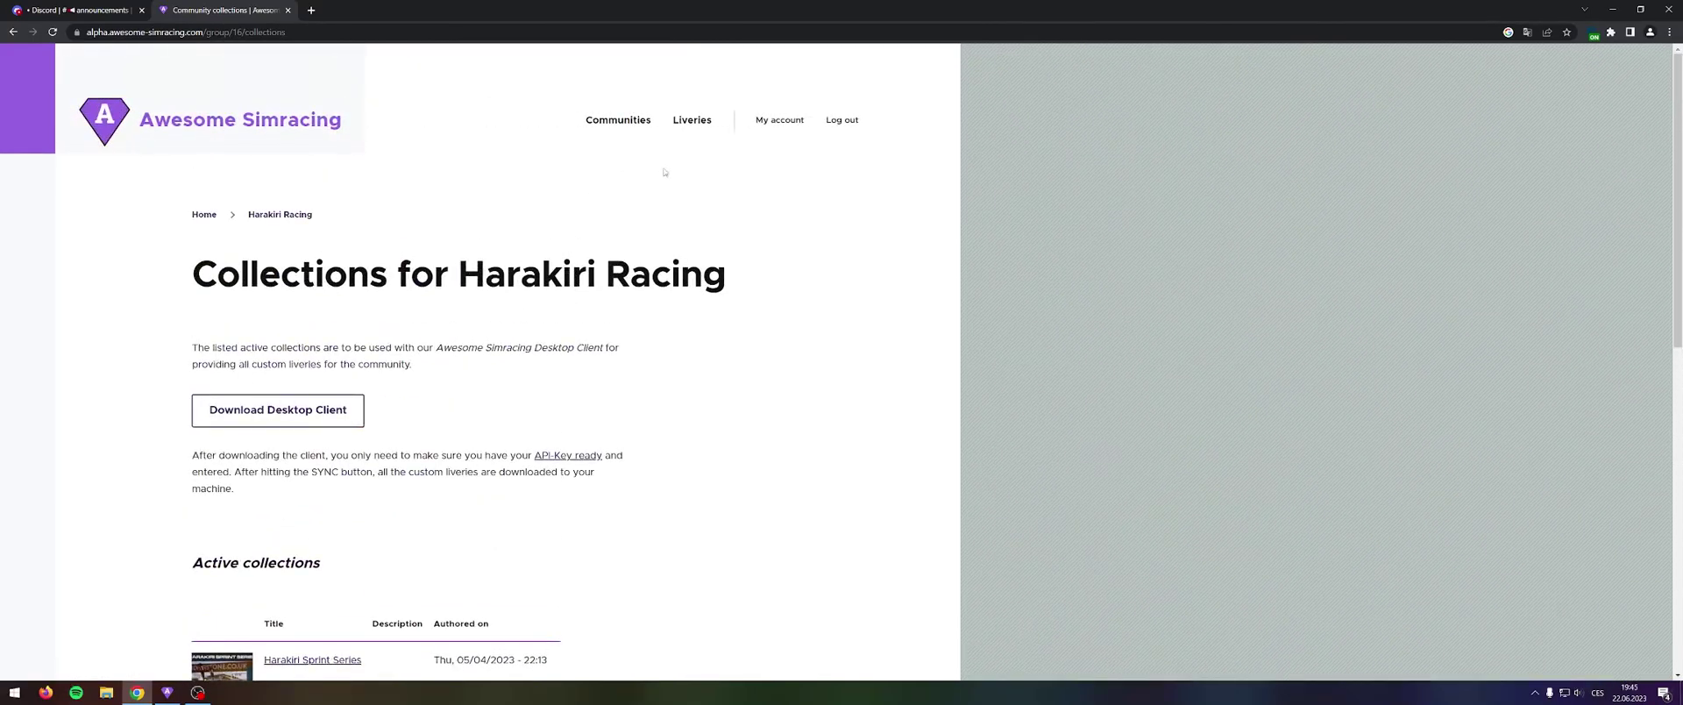
- Go to the account's own liveries and start adding a custom ACC livery
click(772, 131)
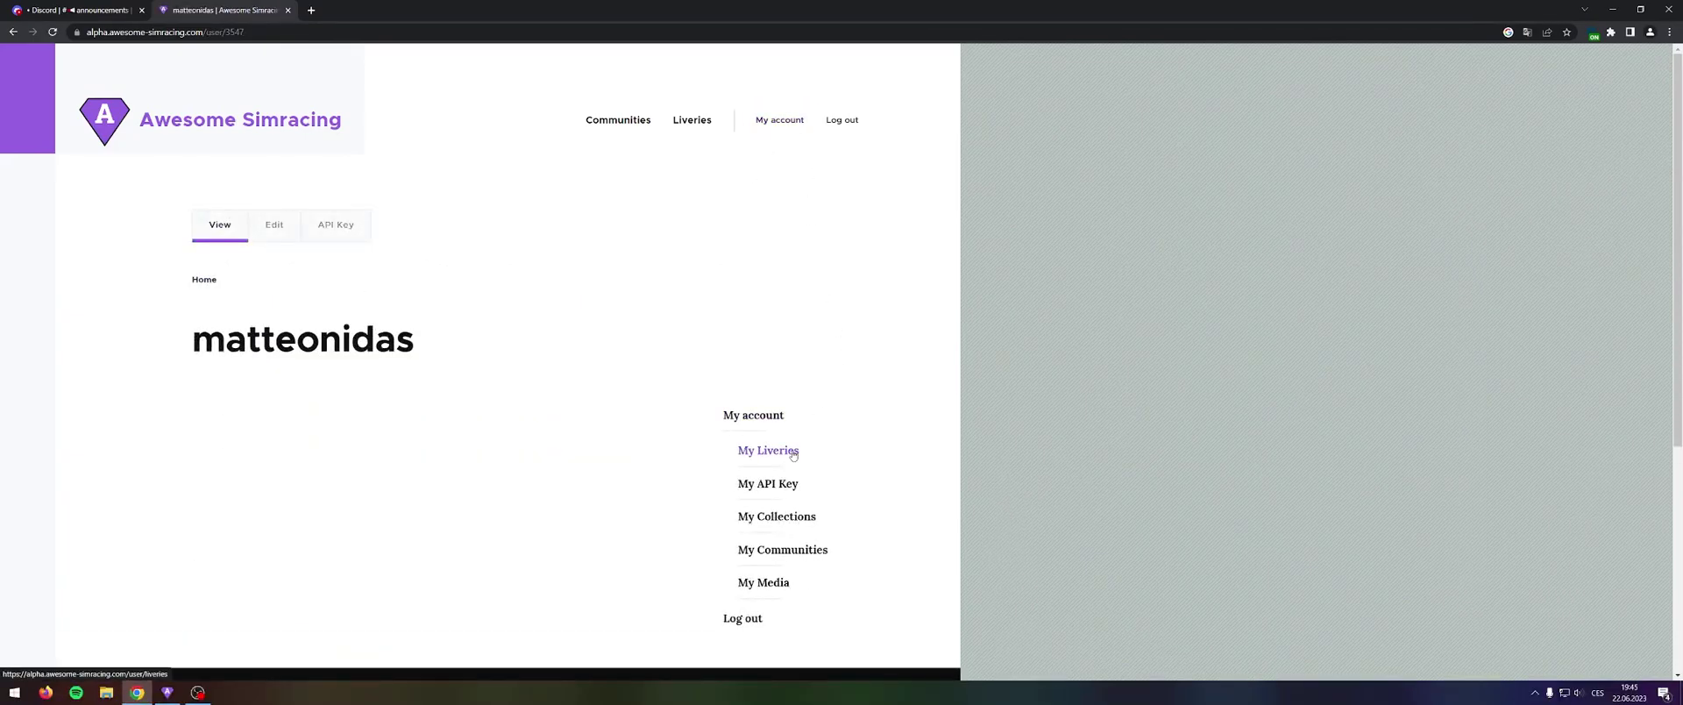
click(768, 450)
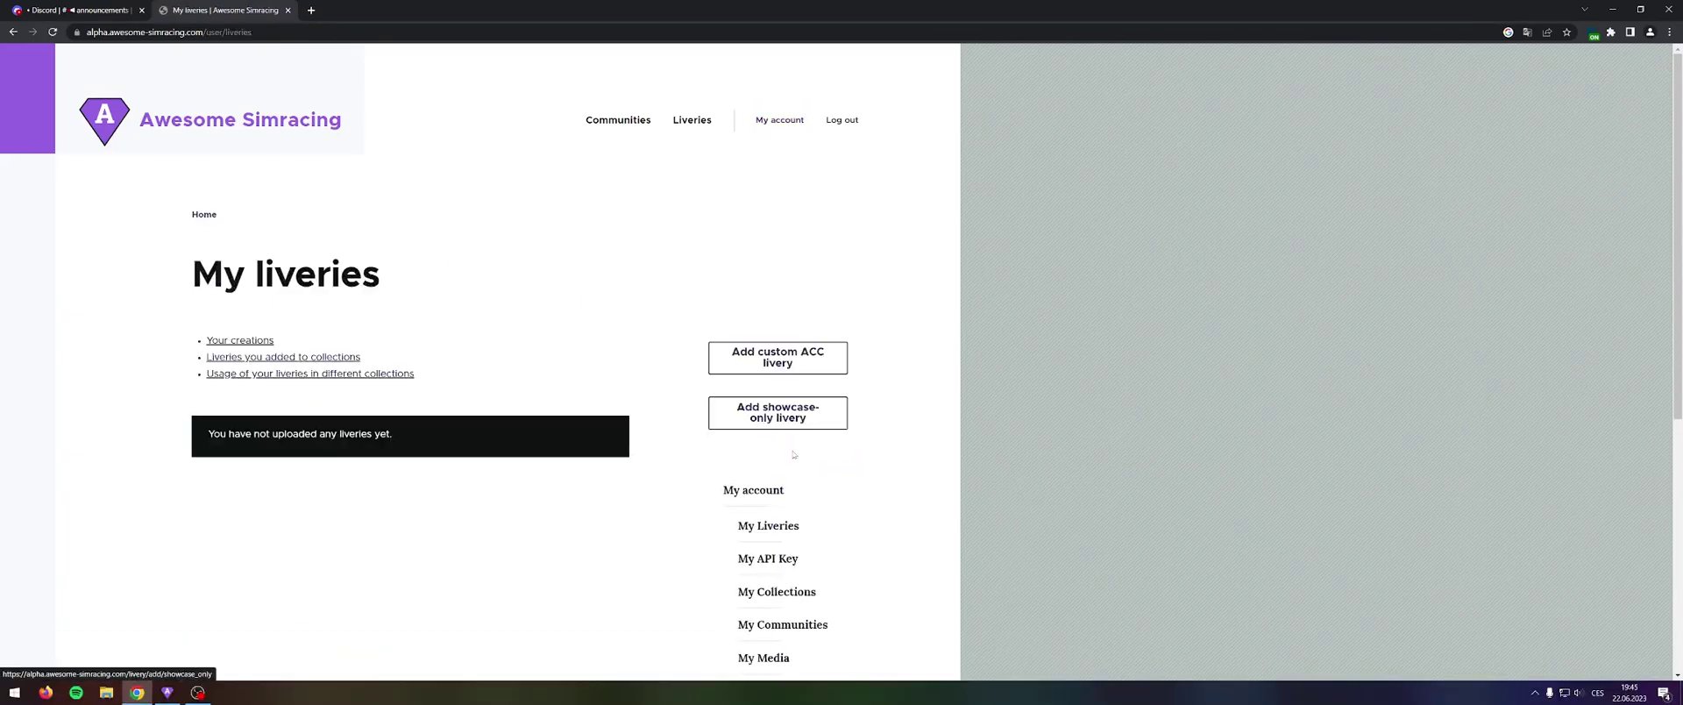
click(802, 360)
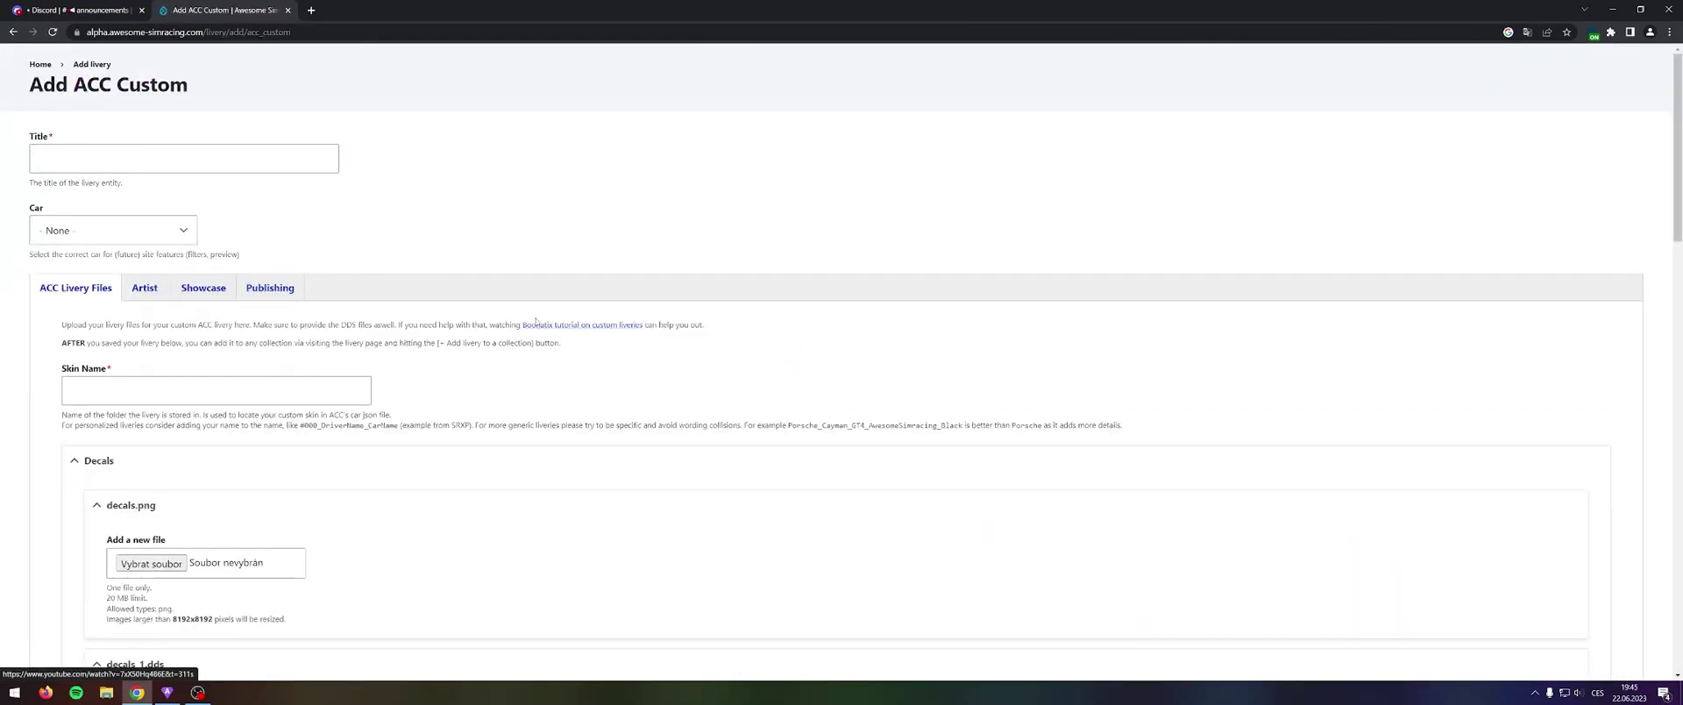
- Title the livery "Harakiri Racing Kremer Porsche 992 GT3 R" and choose Porsche 992 GT3 R as the car
click(78, 155)
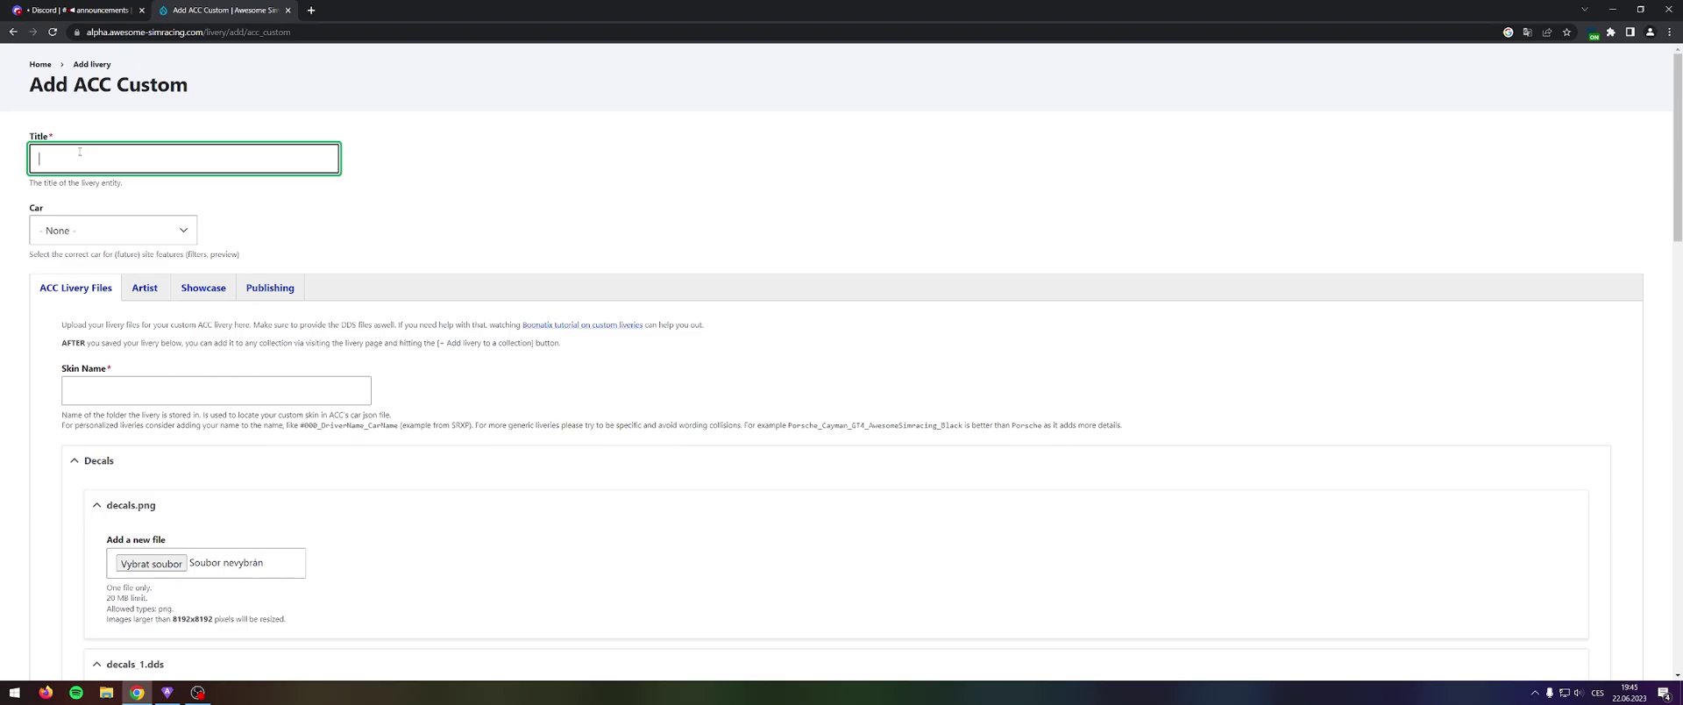
text(Harakiri Racing Kreme)
text(r Porsche 99)
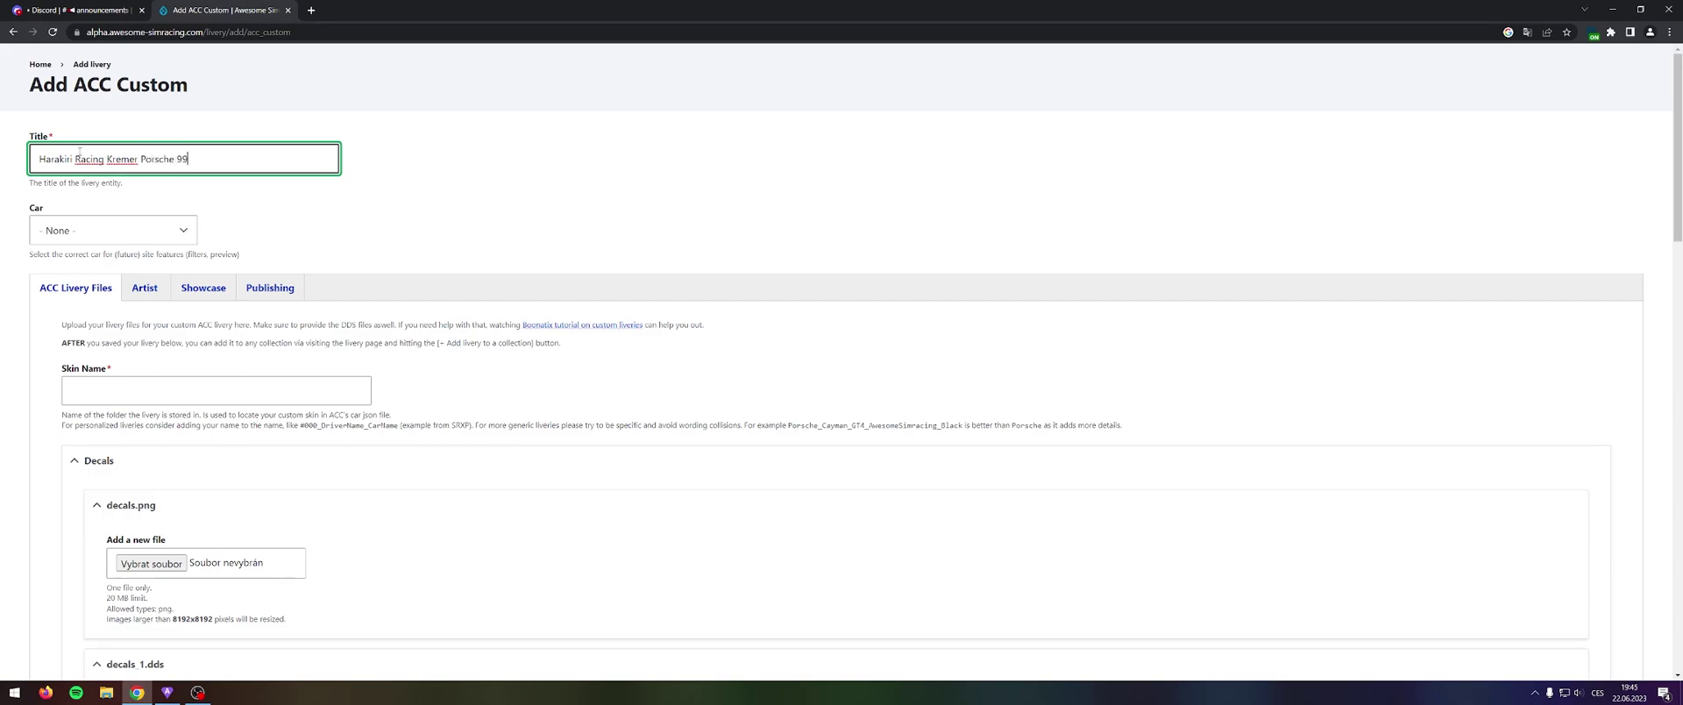
text(2 GT3)
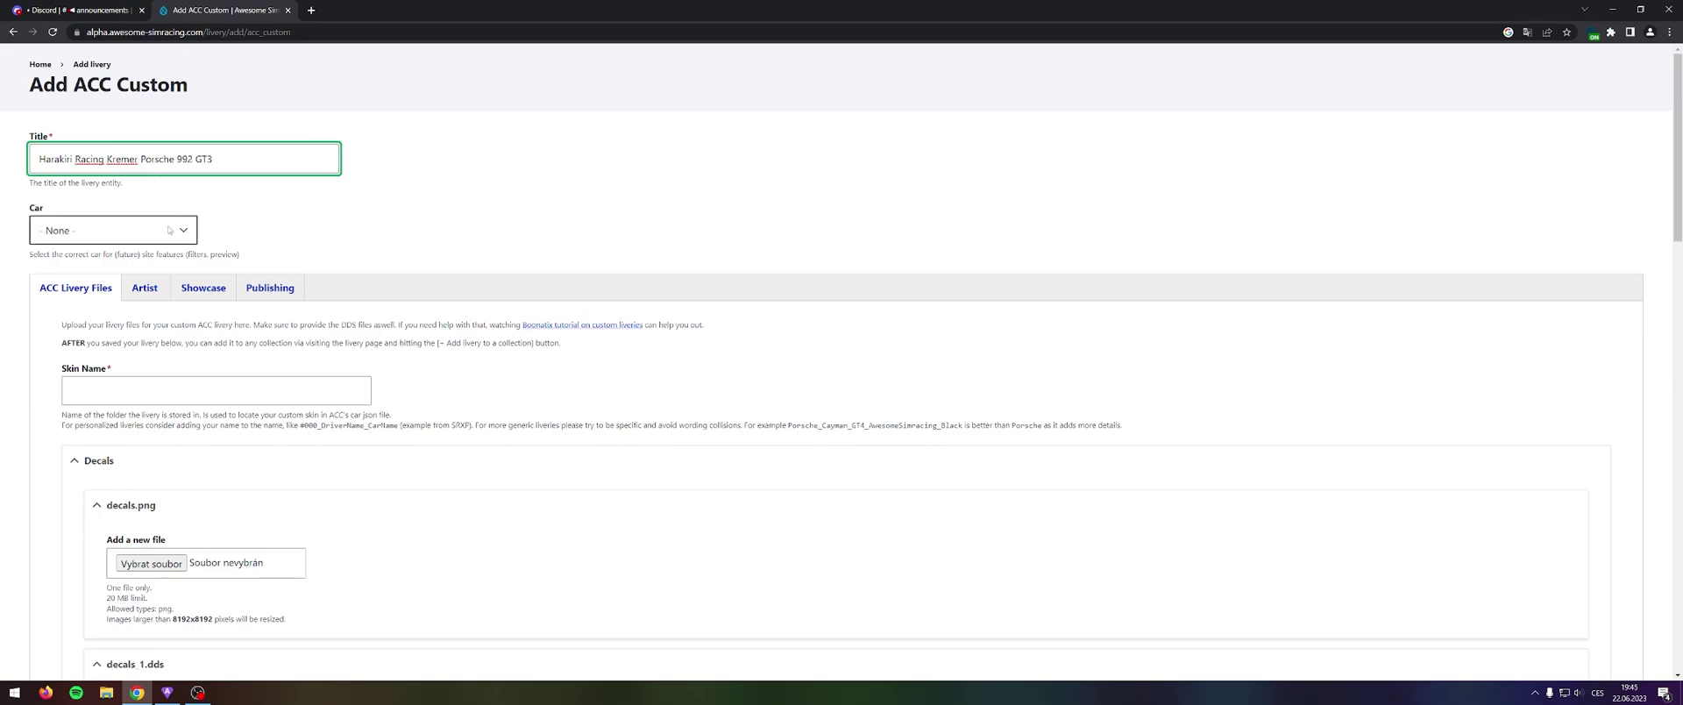
click(132, 230)
scroll(180, 339, down, 1)
scroll(180, 339, down, 5)
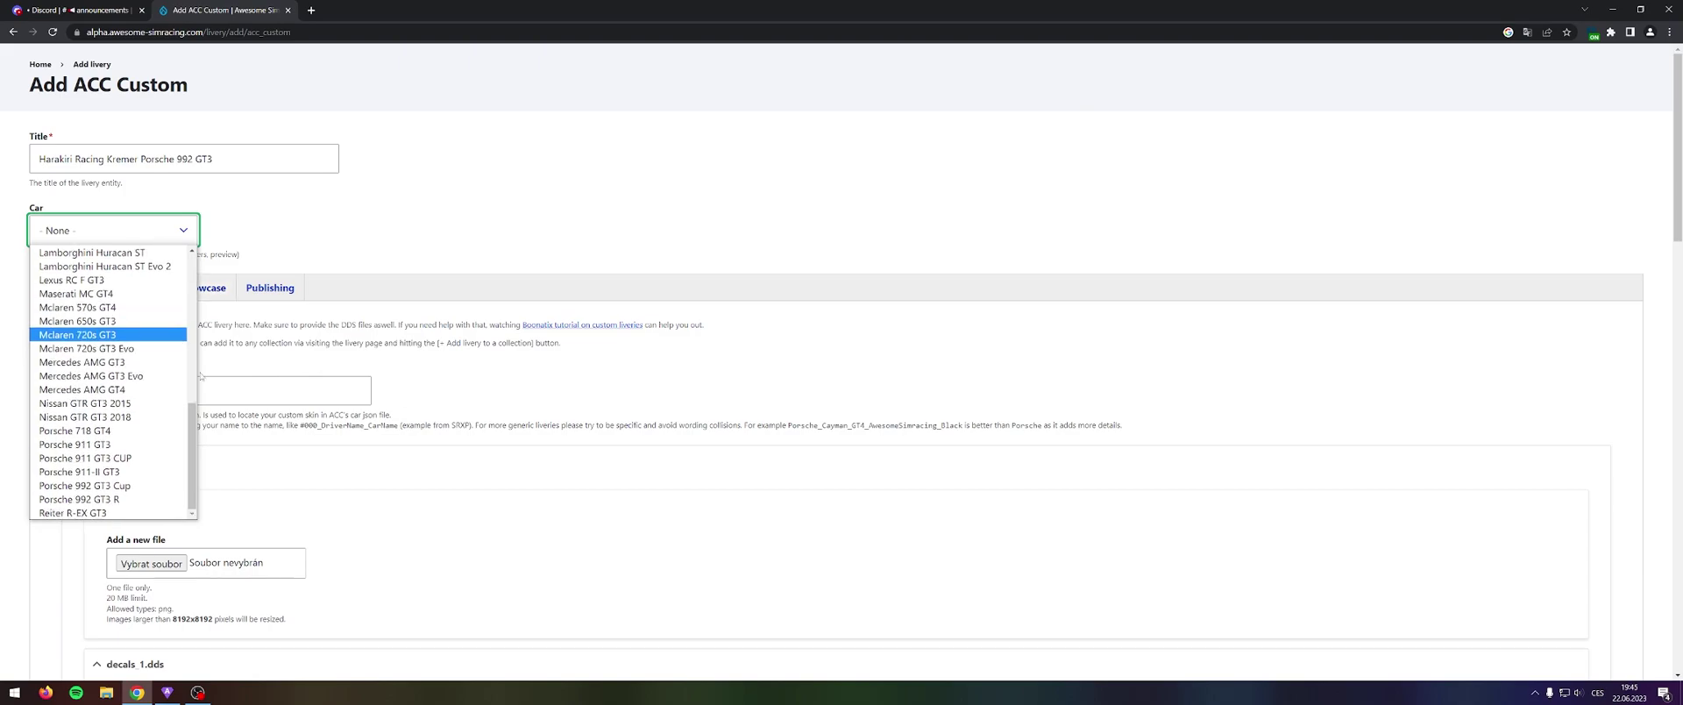
click(122, 499)
click(232, 158)
text(R)
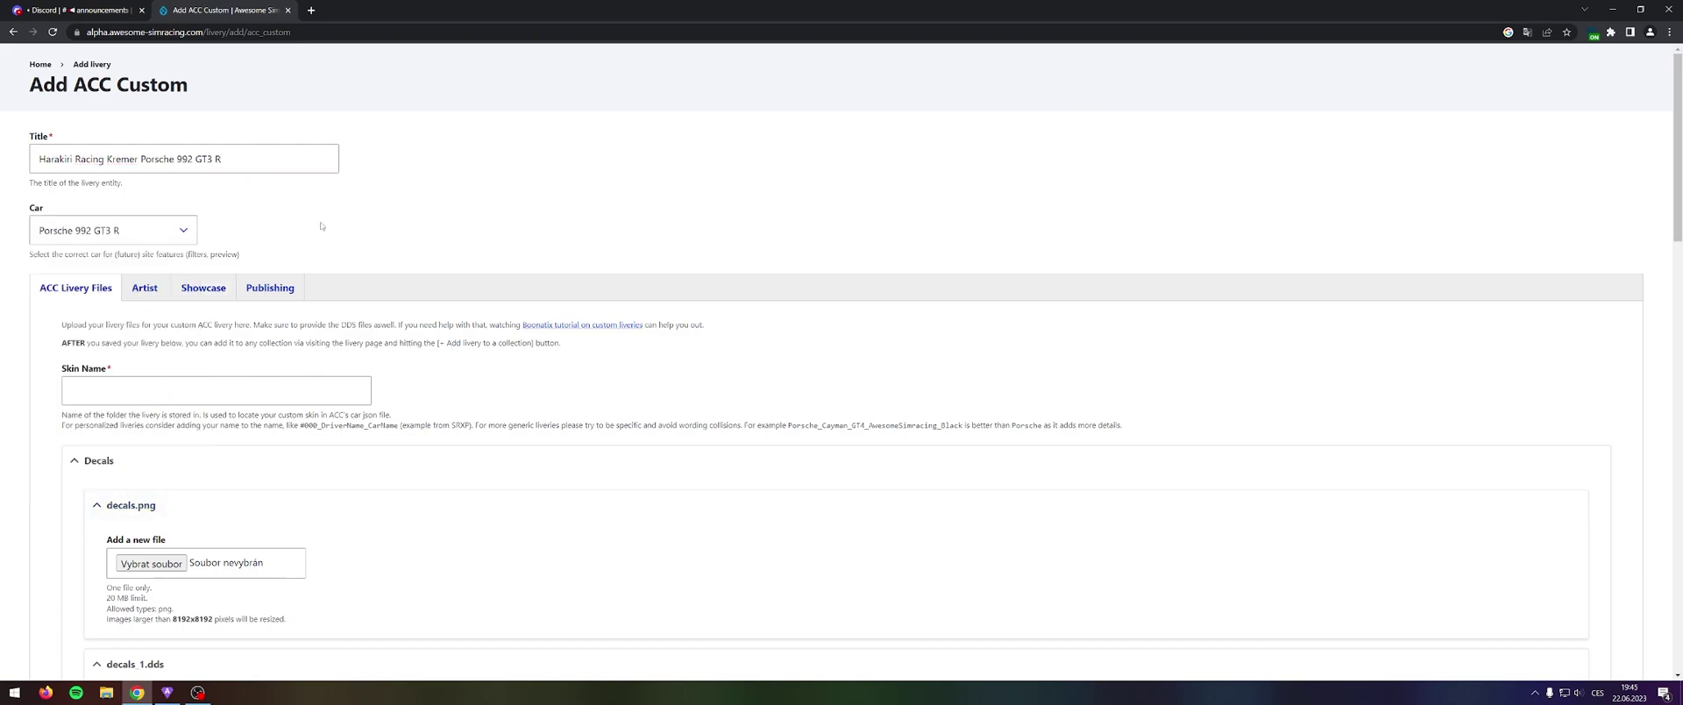
- Set the livery's skin name to "Harakiri kremer"
scroll(297, 240, down, 1)
click(174, 326)
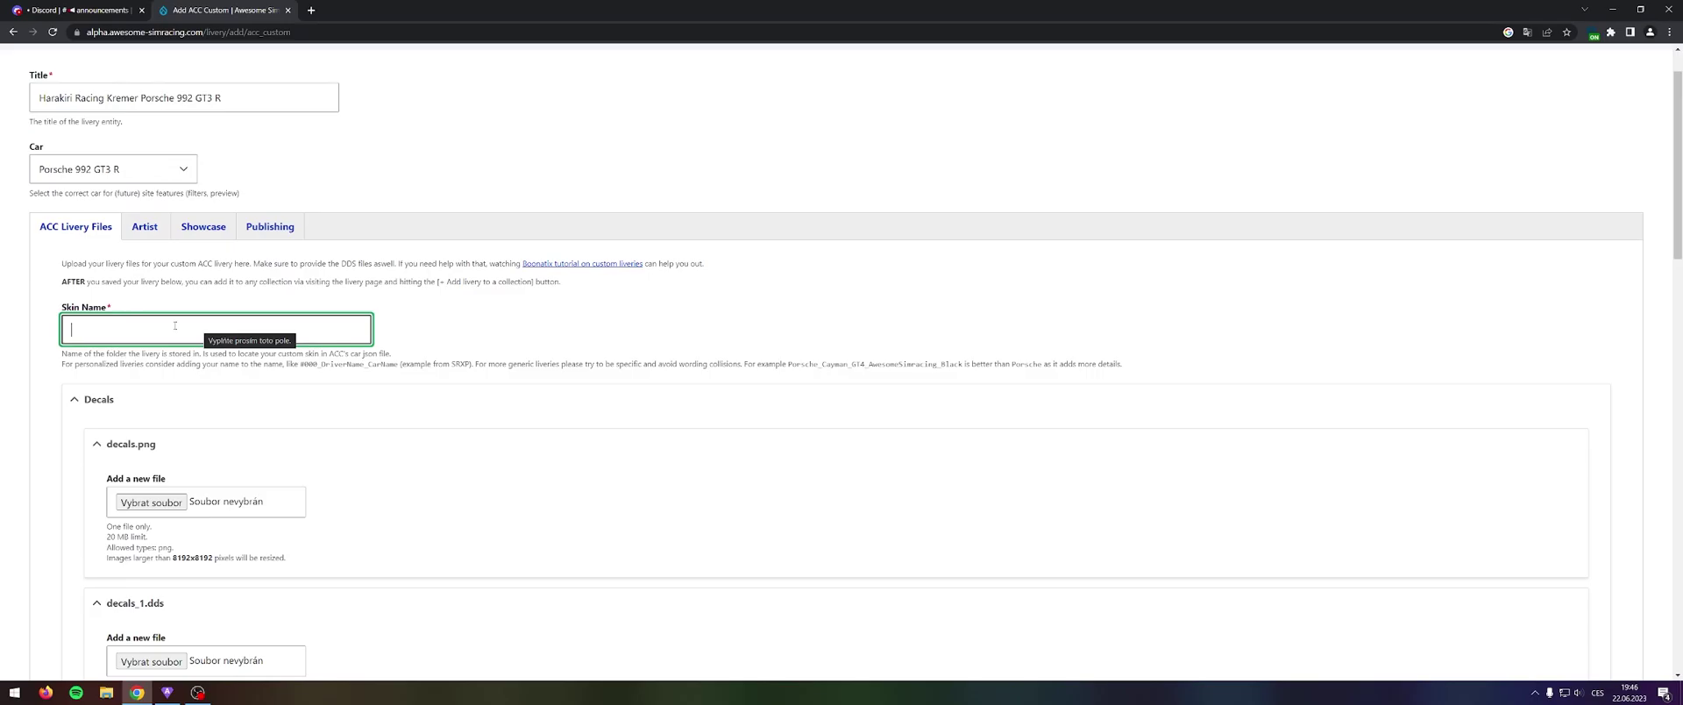
text(arakiri )
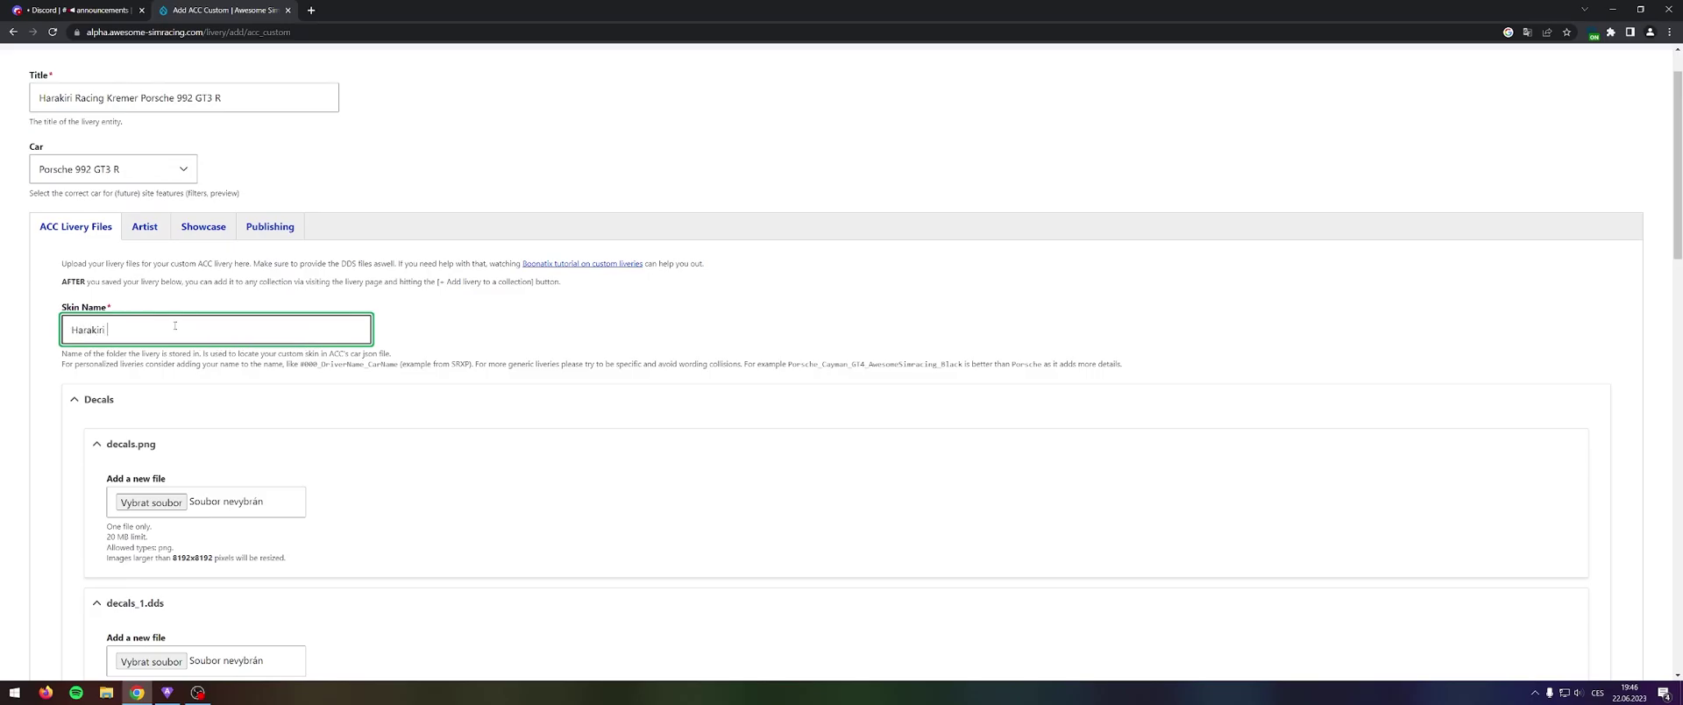
text(kremer)
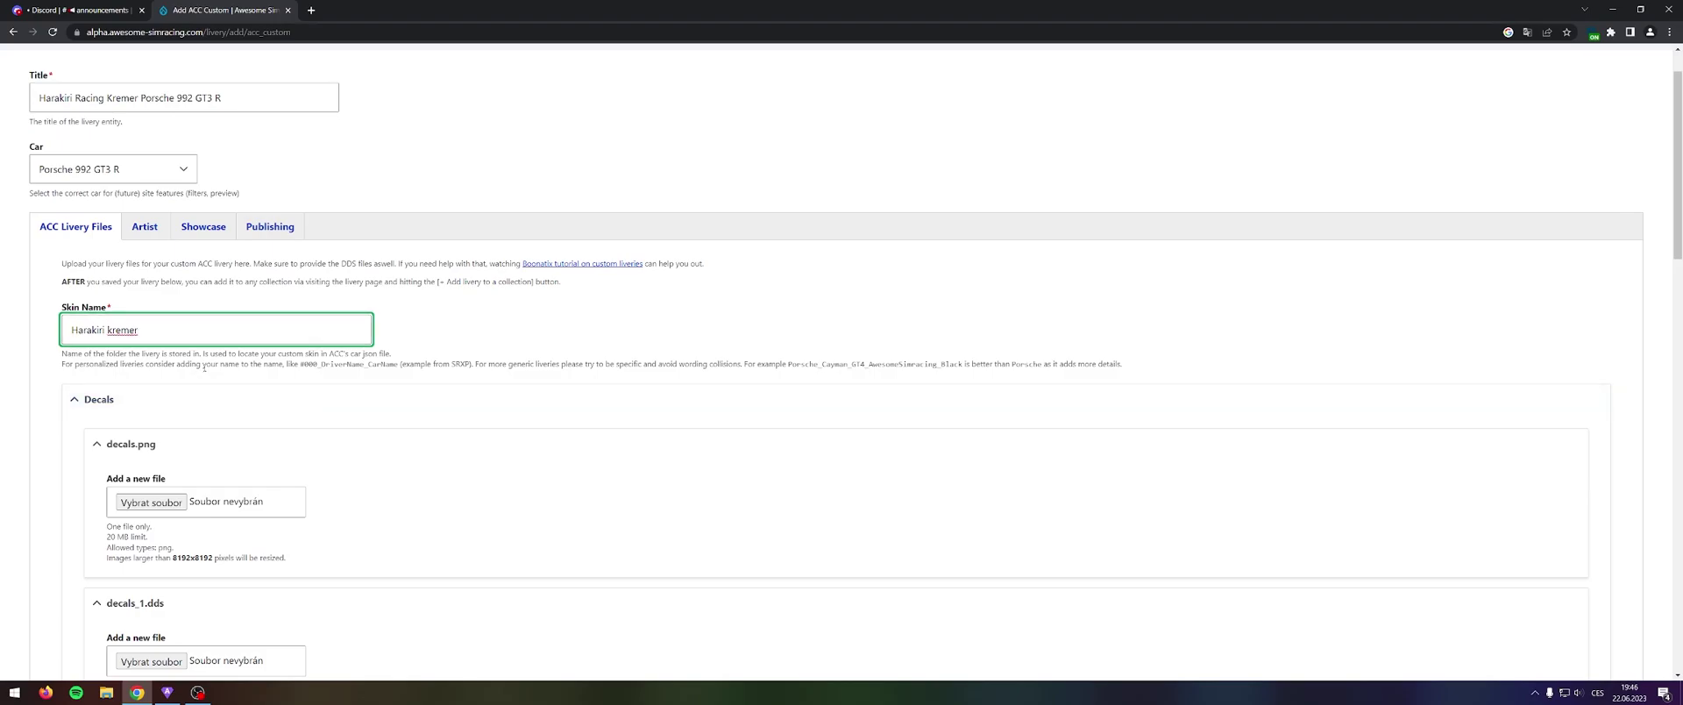
- Upload decals.png for the decals layer from the desktop folder Customs > Liveries > Harakiri kremer
scroll(206, 374, down, 1)
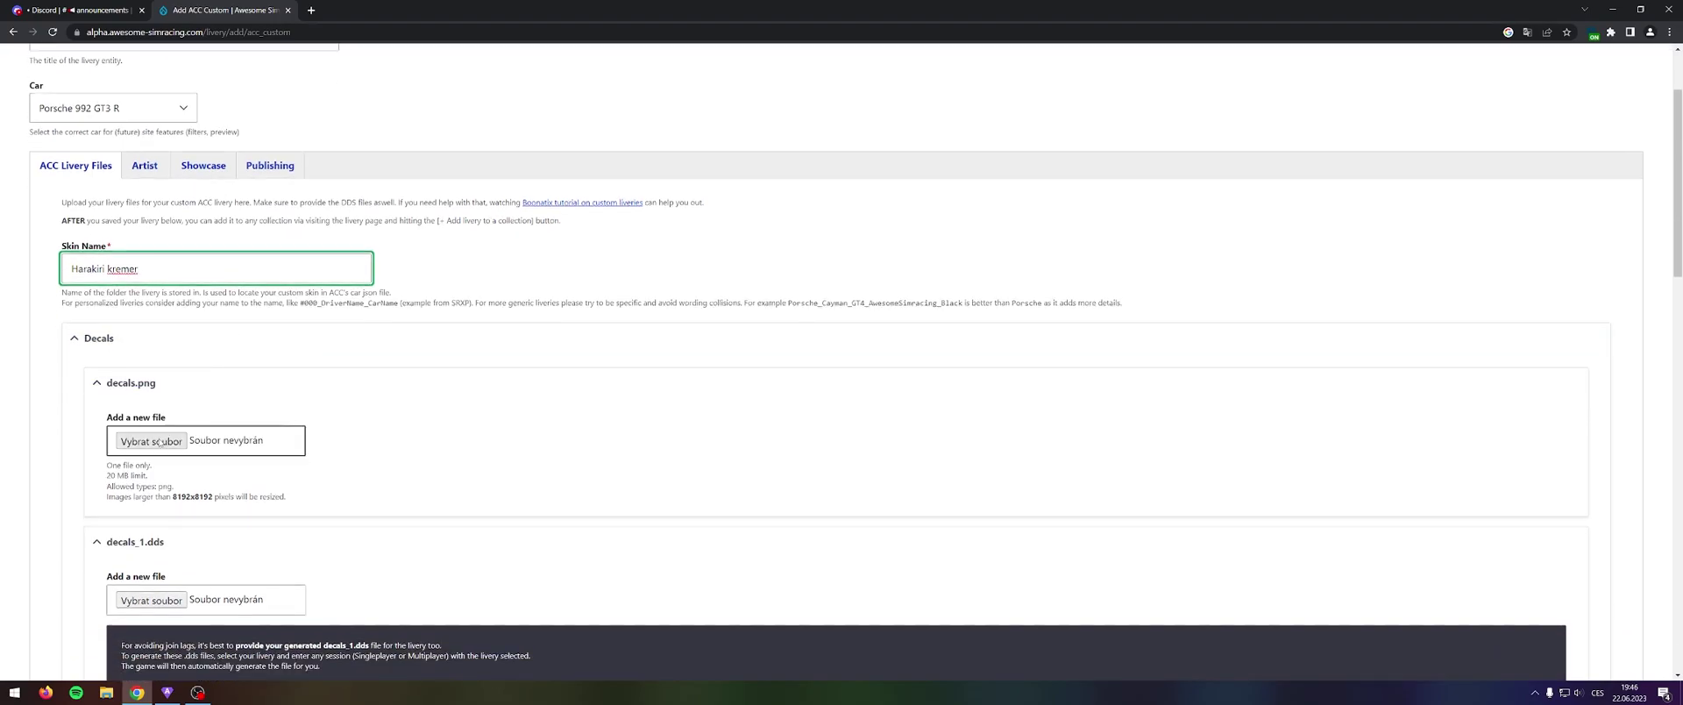
click(158, 441)
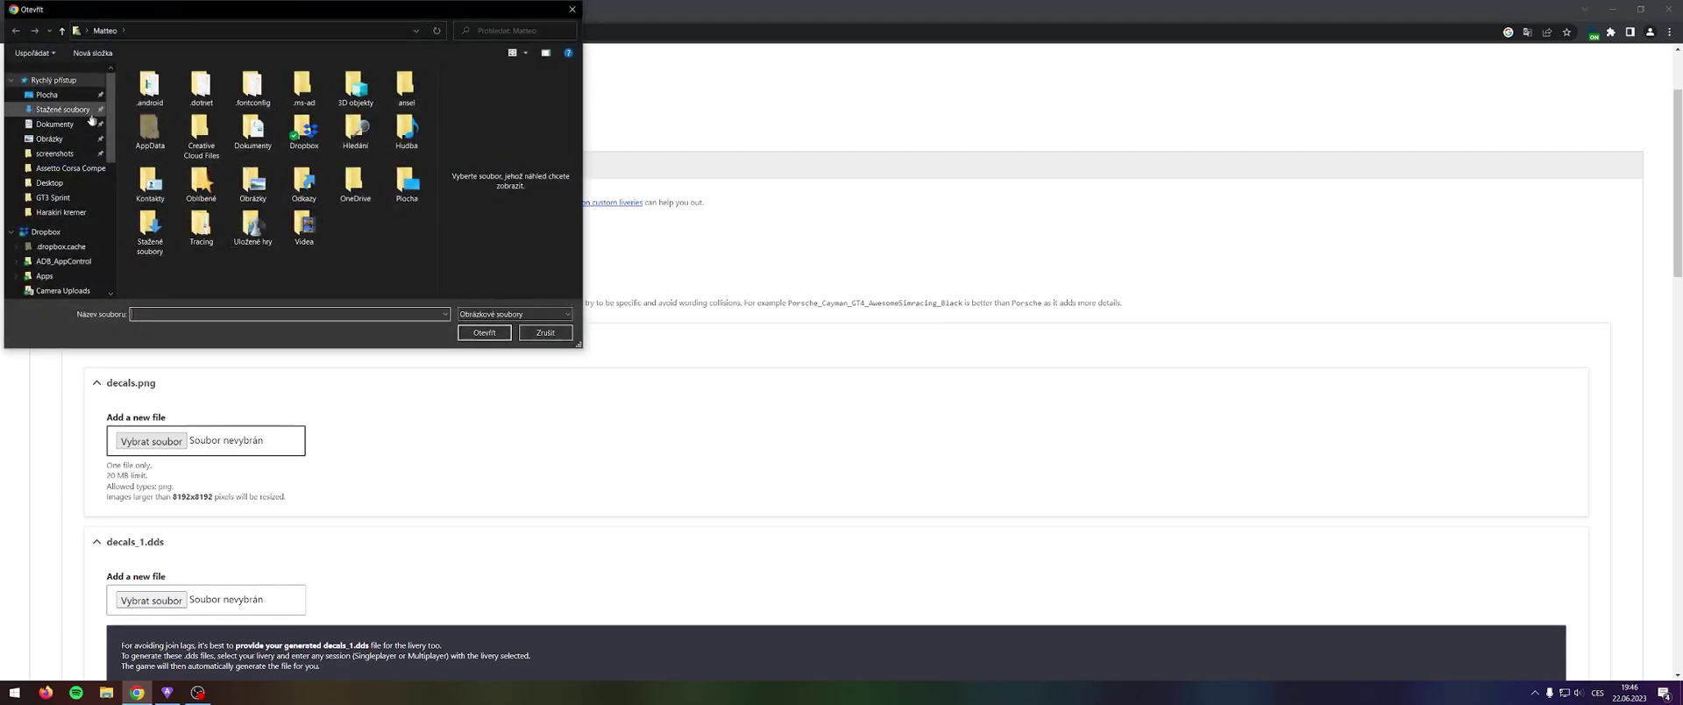
click(54, 100)
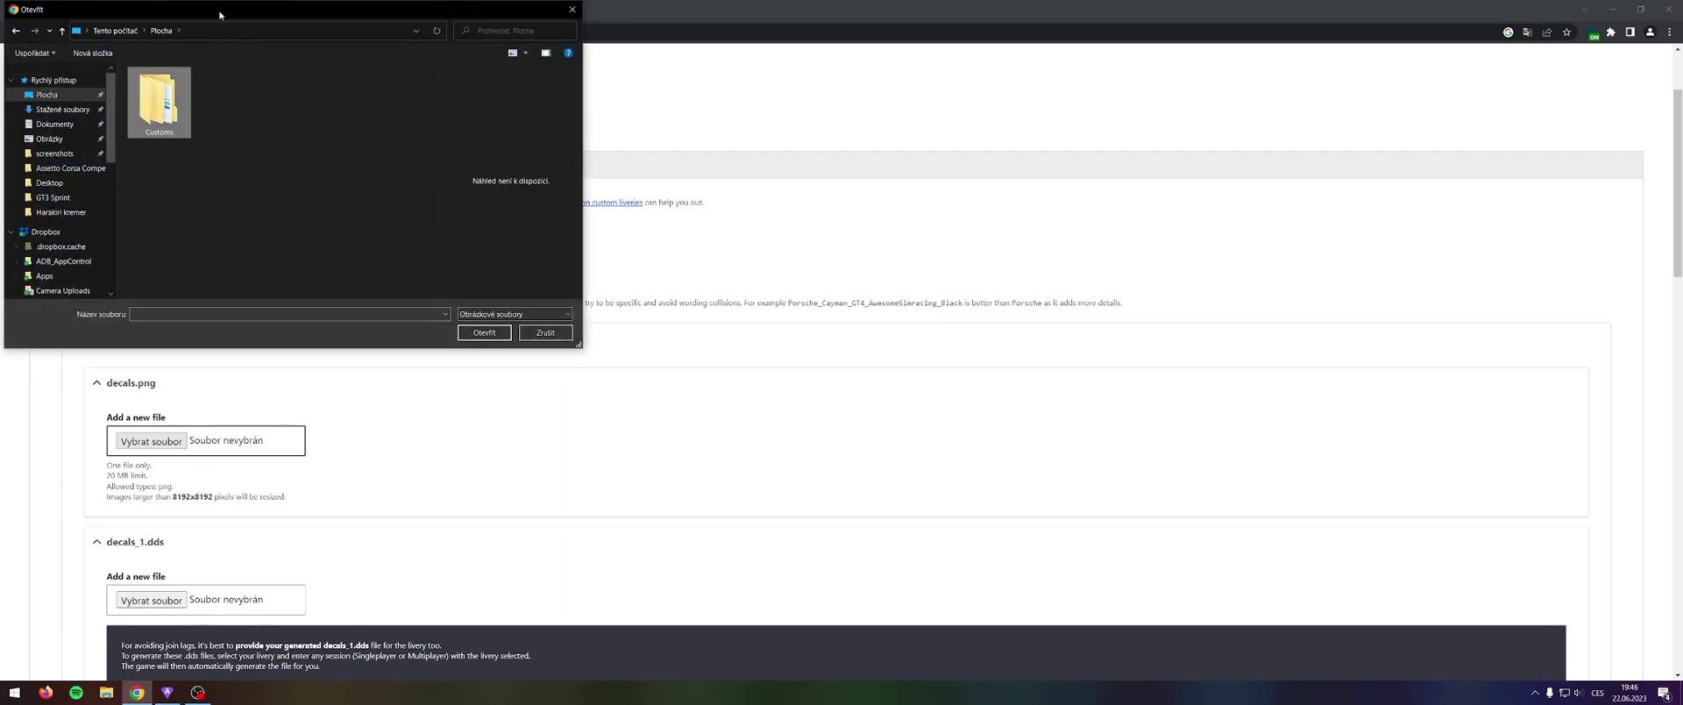
drag(219, 14, 736, 171)
double_click(682, 264)
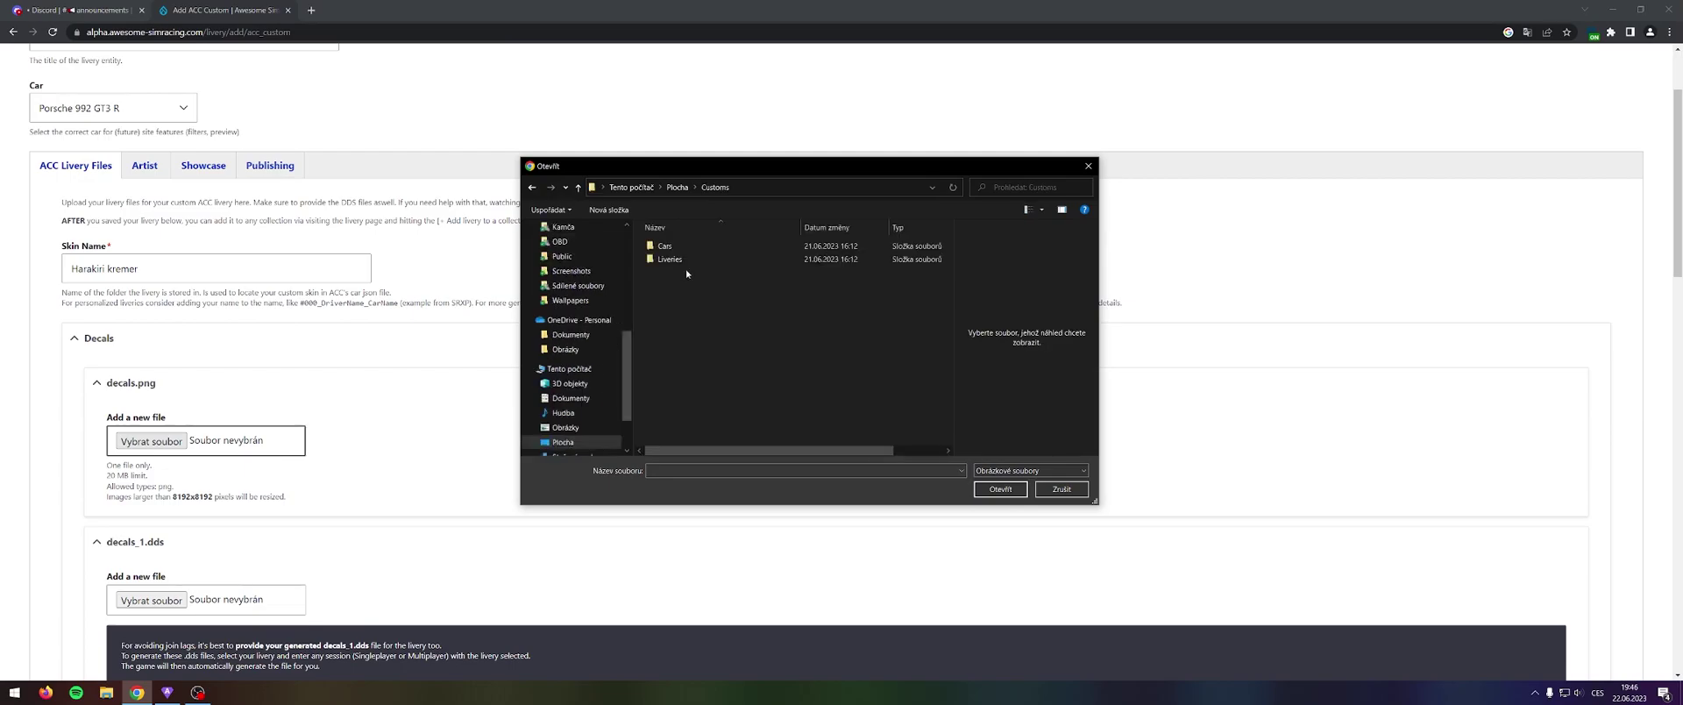
double_click(672, 259)
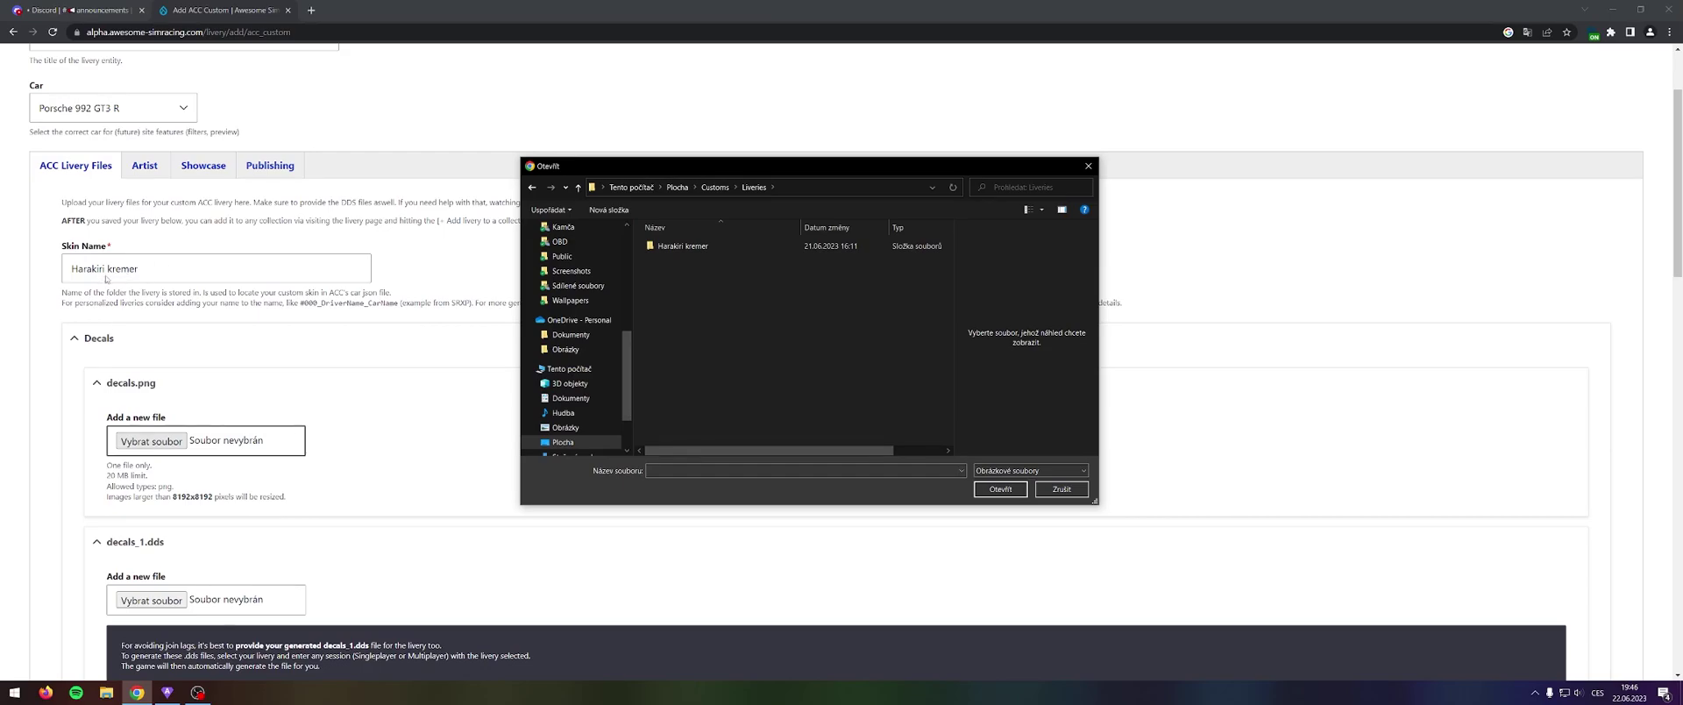
double_click(680, 246)
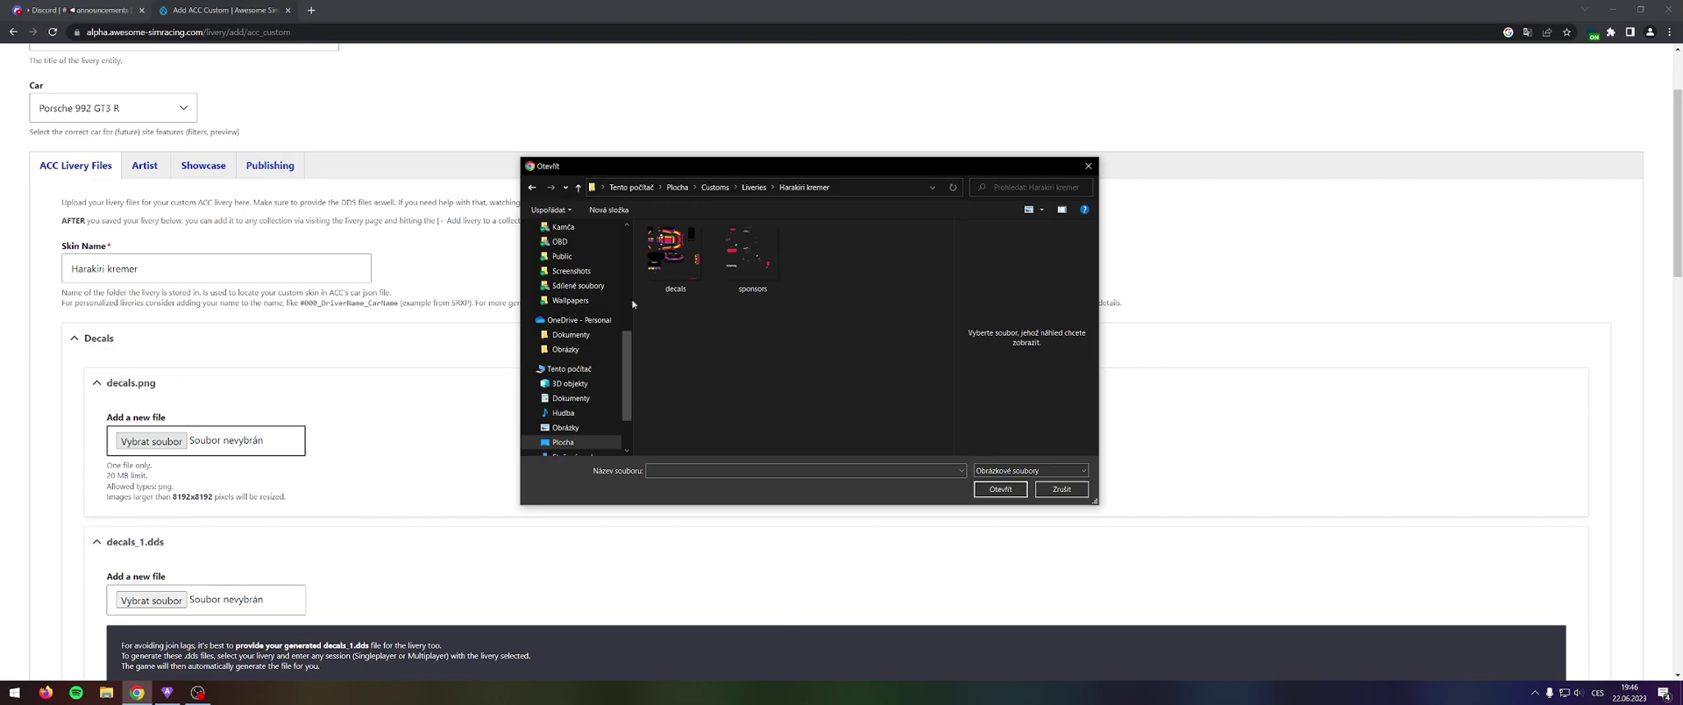
double_click(679, 260)
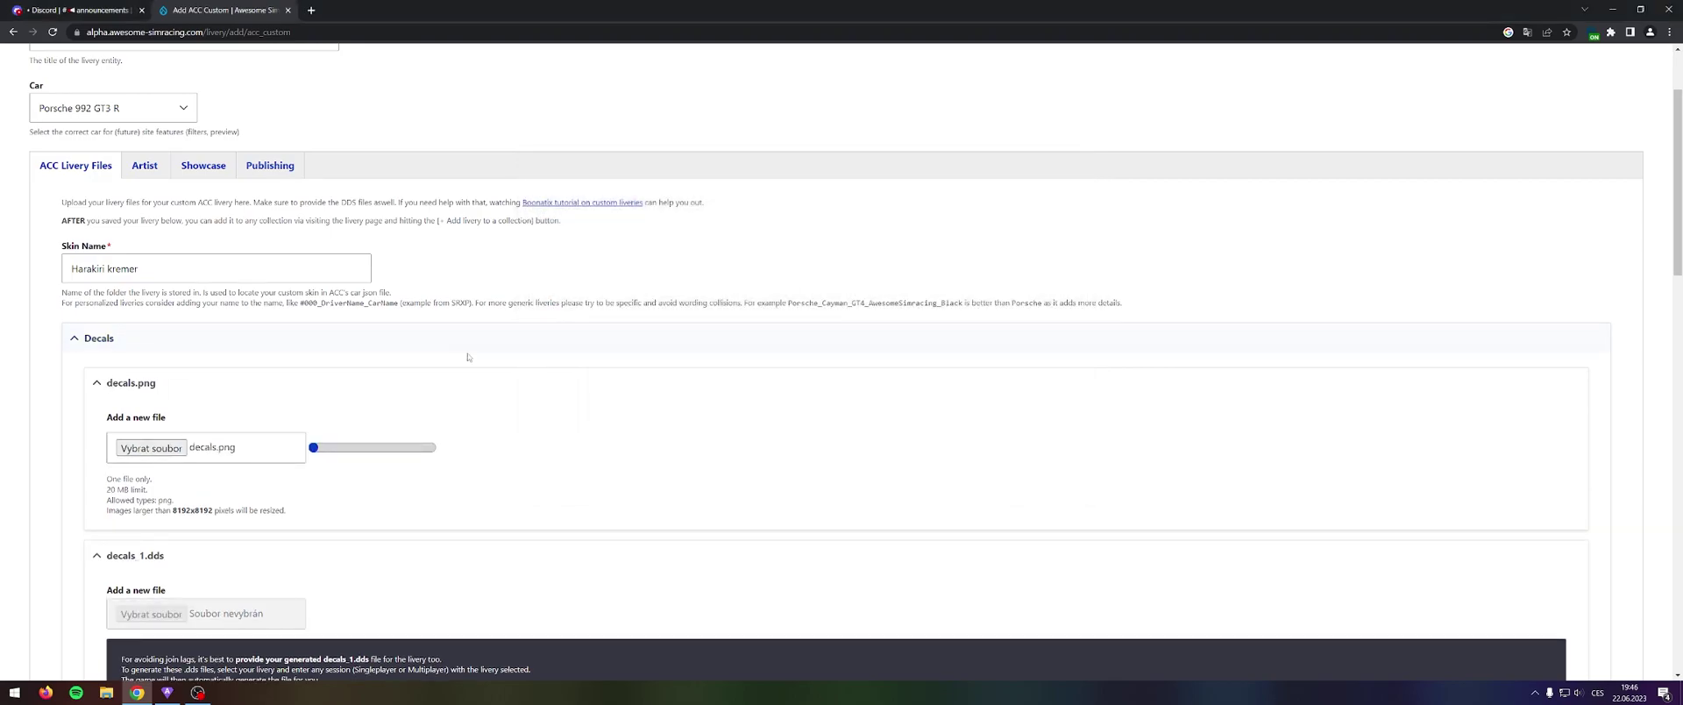
- Upload the generated decals_1.dds file from the Harakiri kremer folder for the decals layer
scroll(243, 361, down, 2)
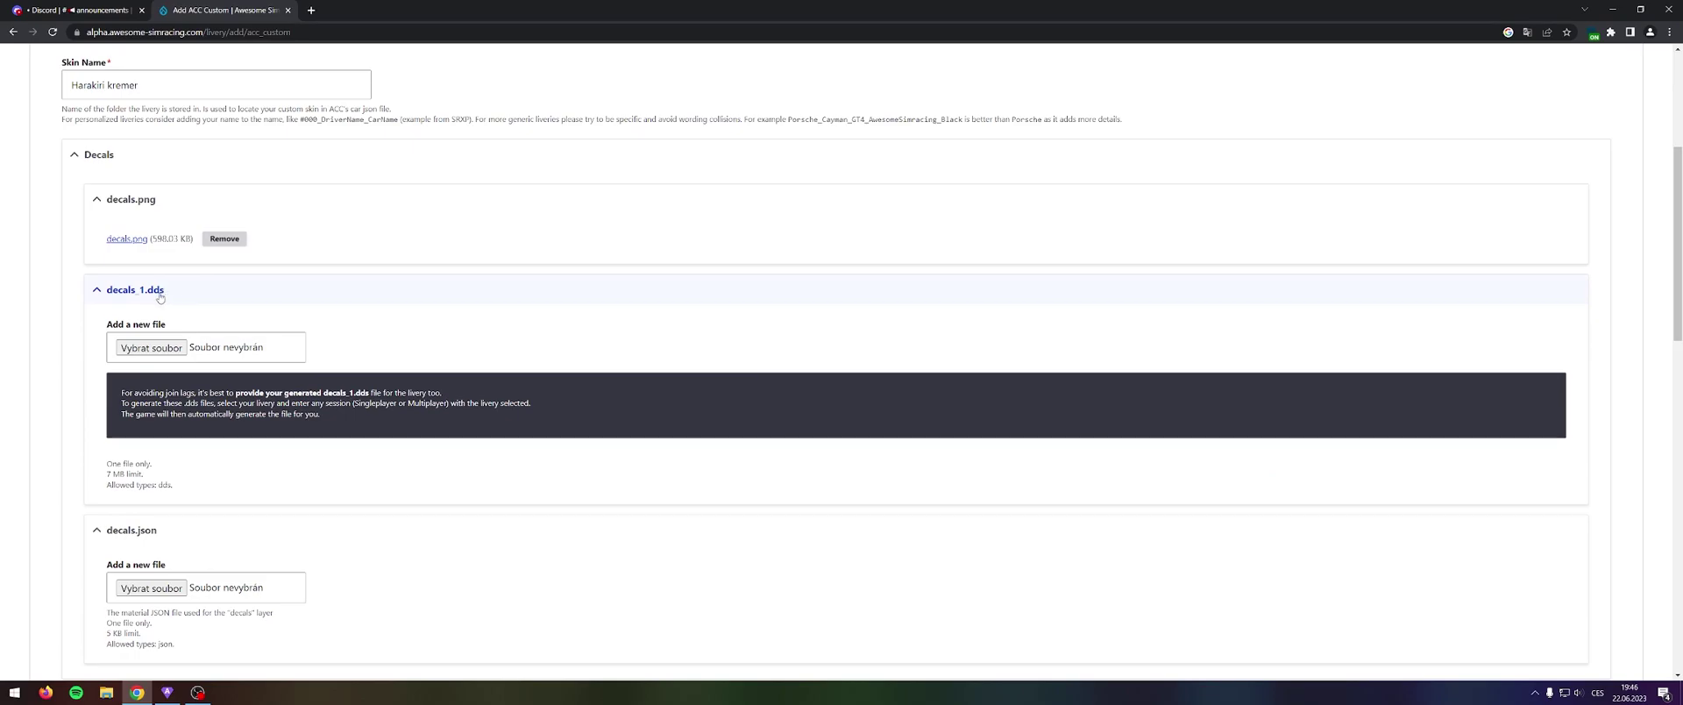
click(152, 348)
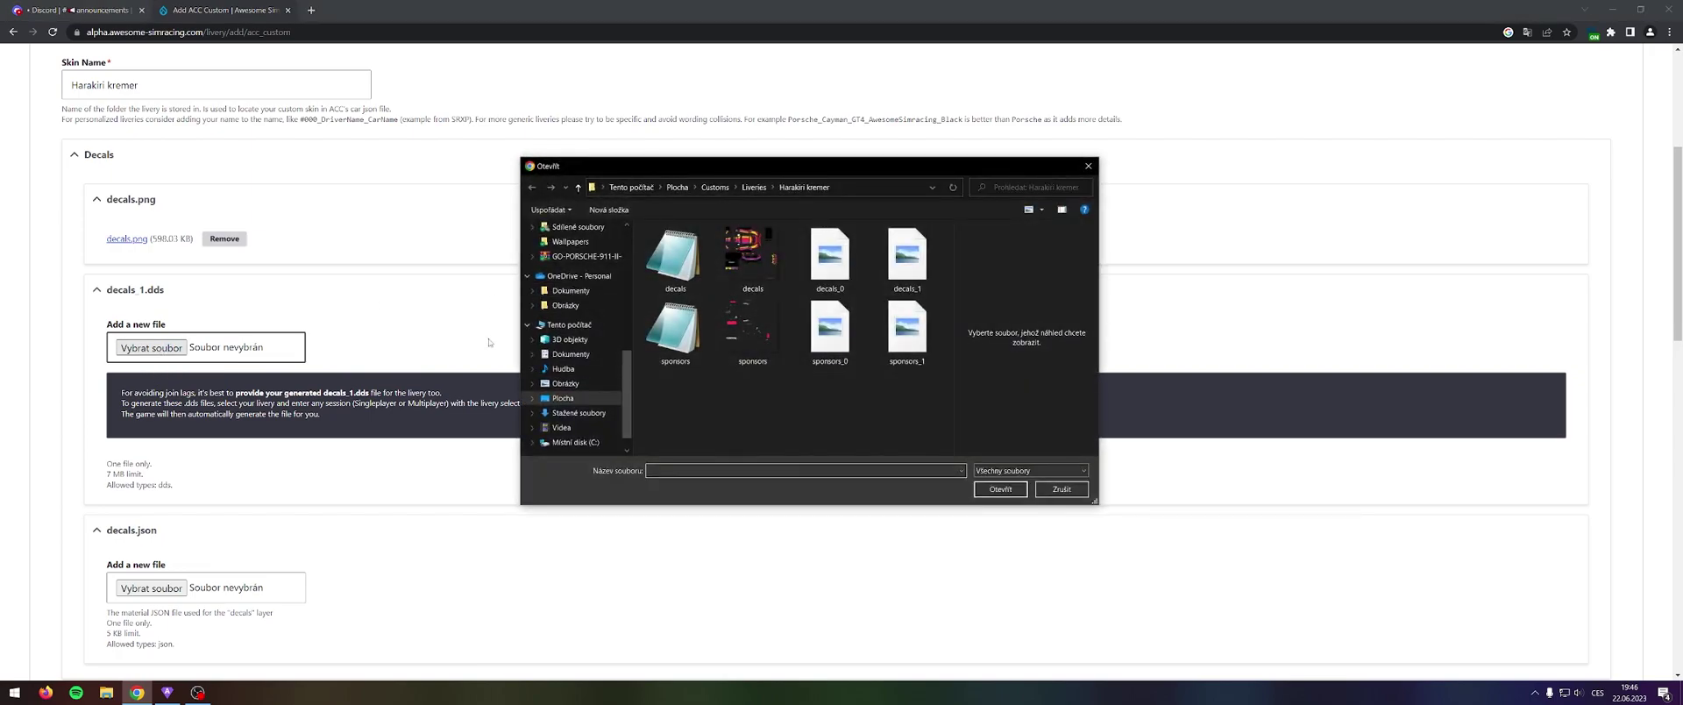
double_click(915, 274)
- Upload decals.json as the material file for the decals layer, leaving its section expanded
scroll(478, 319, down, 1)
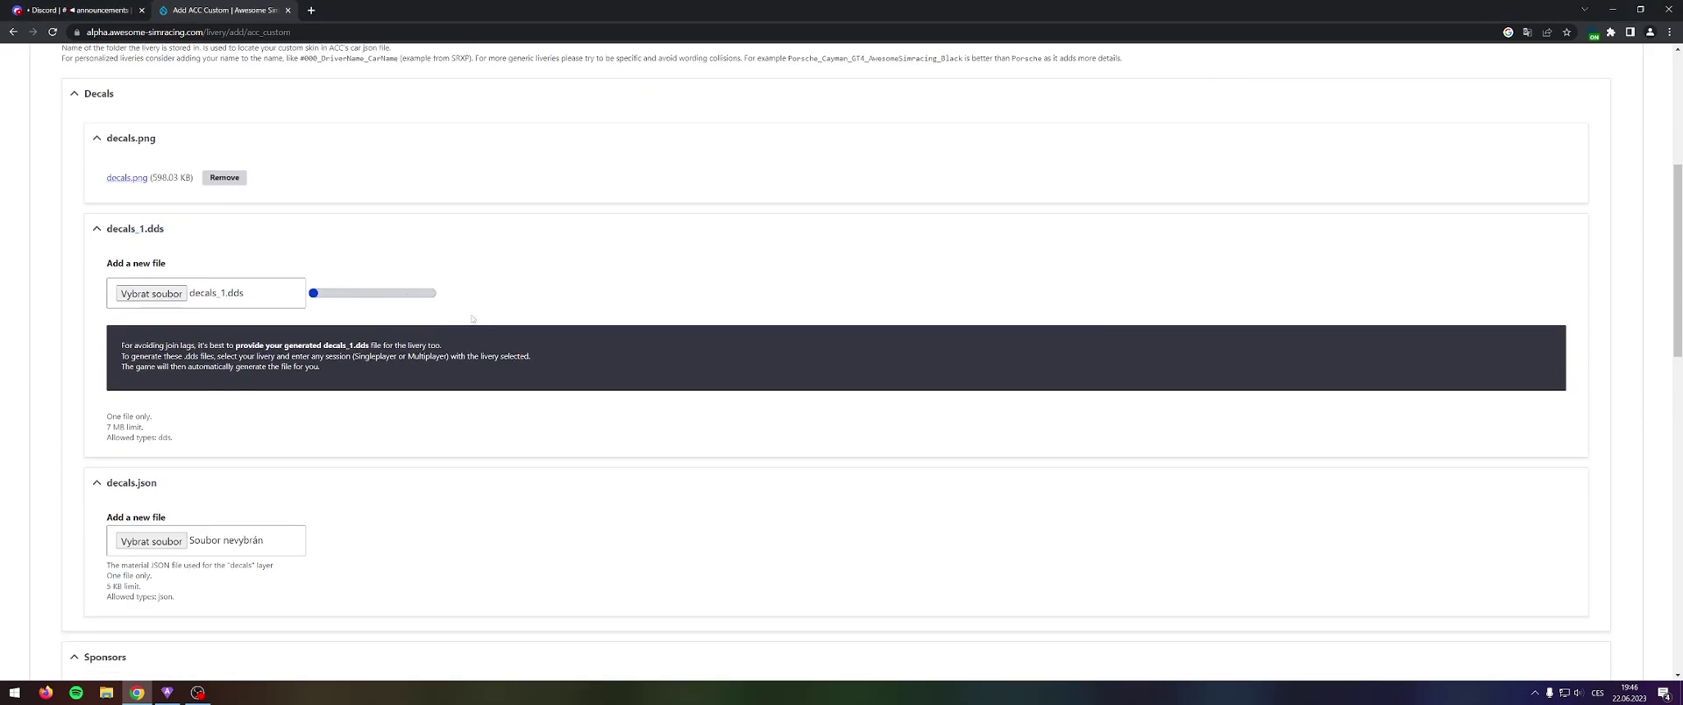
scroll(227, 314, down, 2)
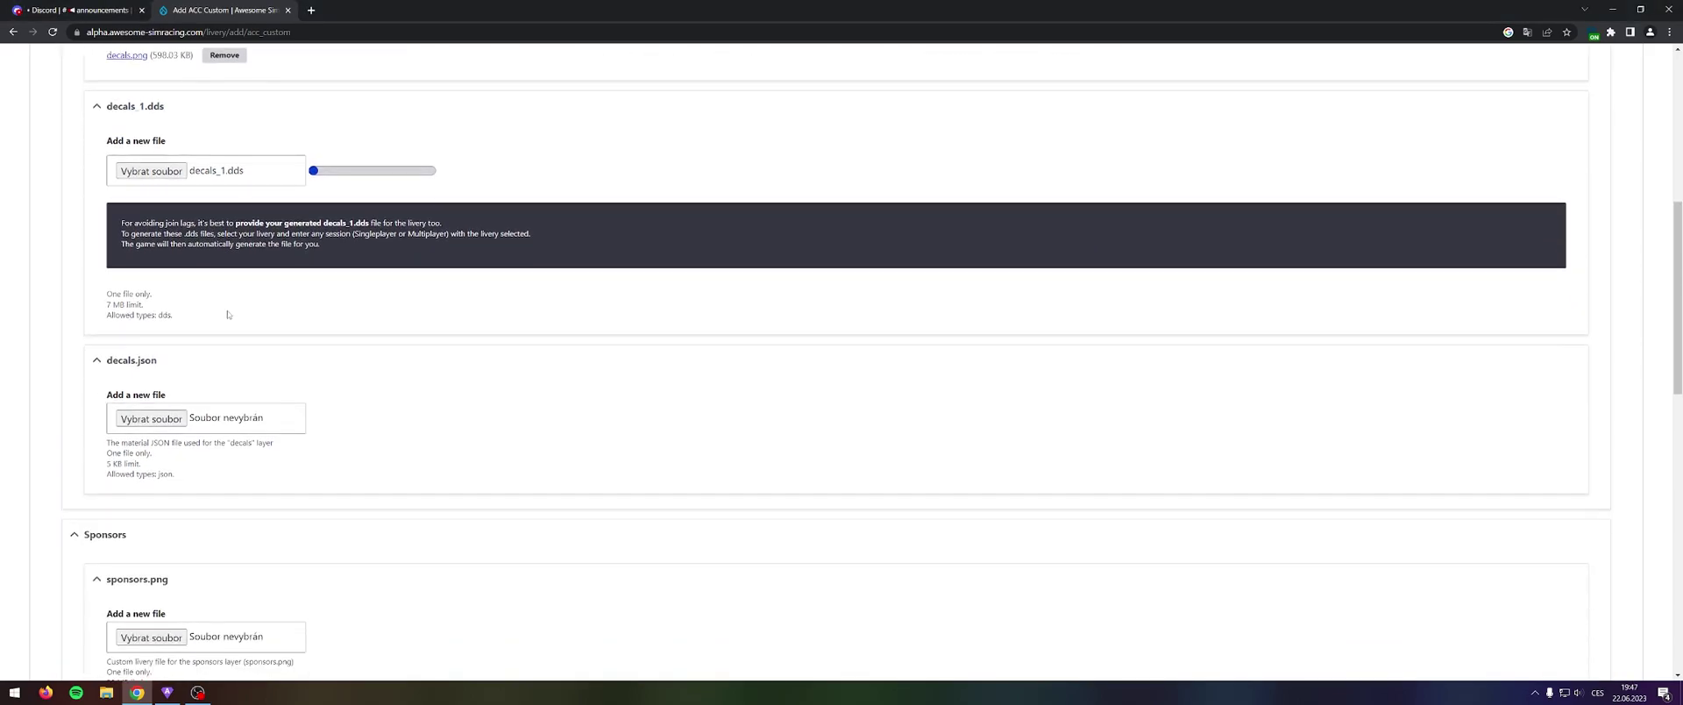
click(165, 419)
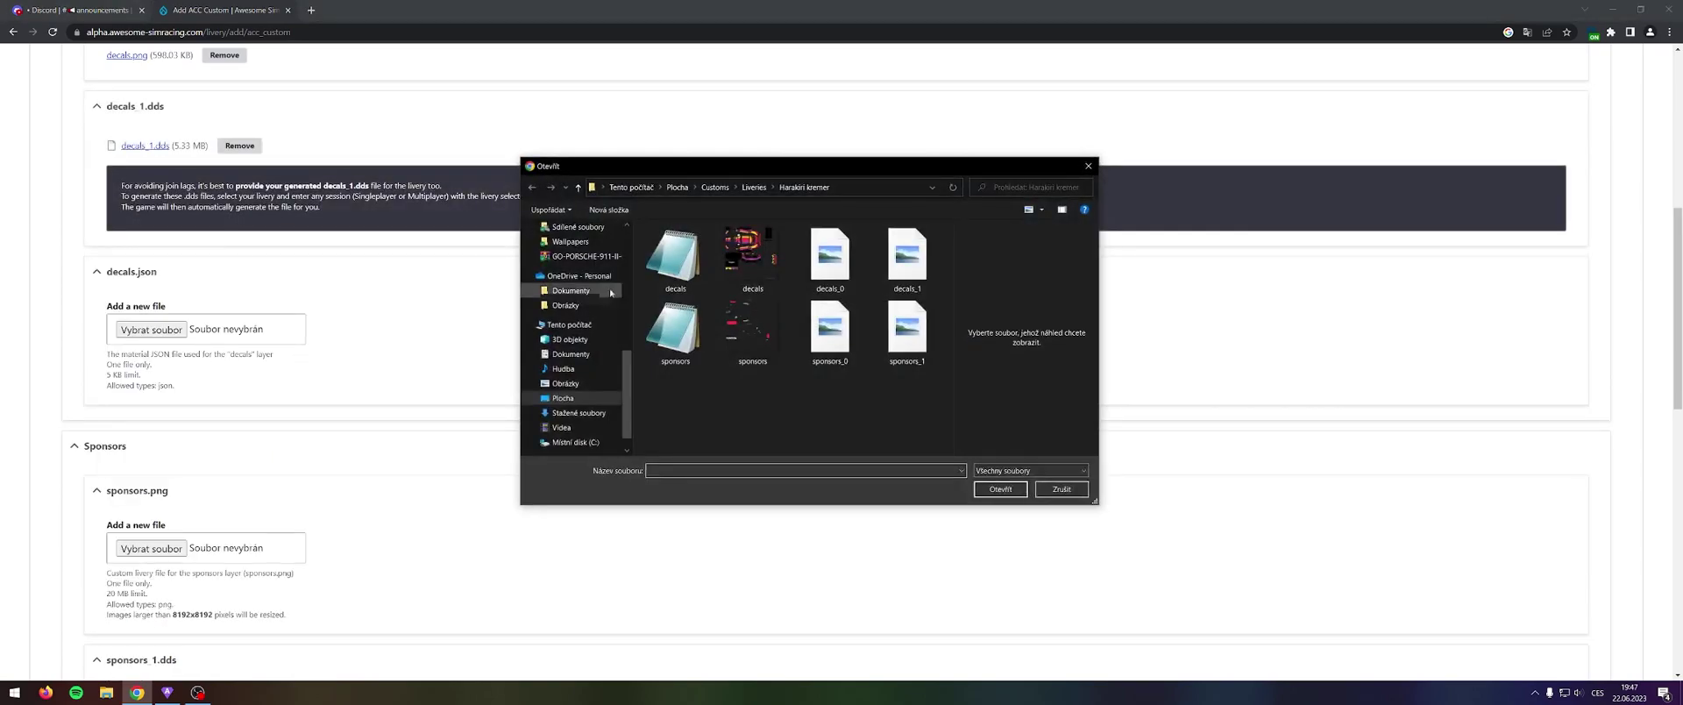
double_click(681, 268)
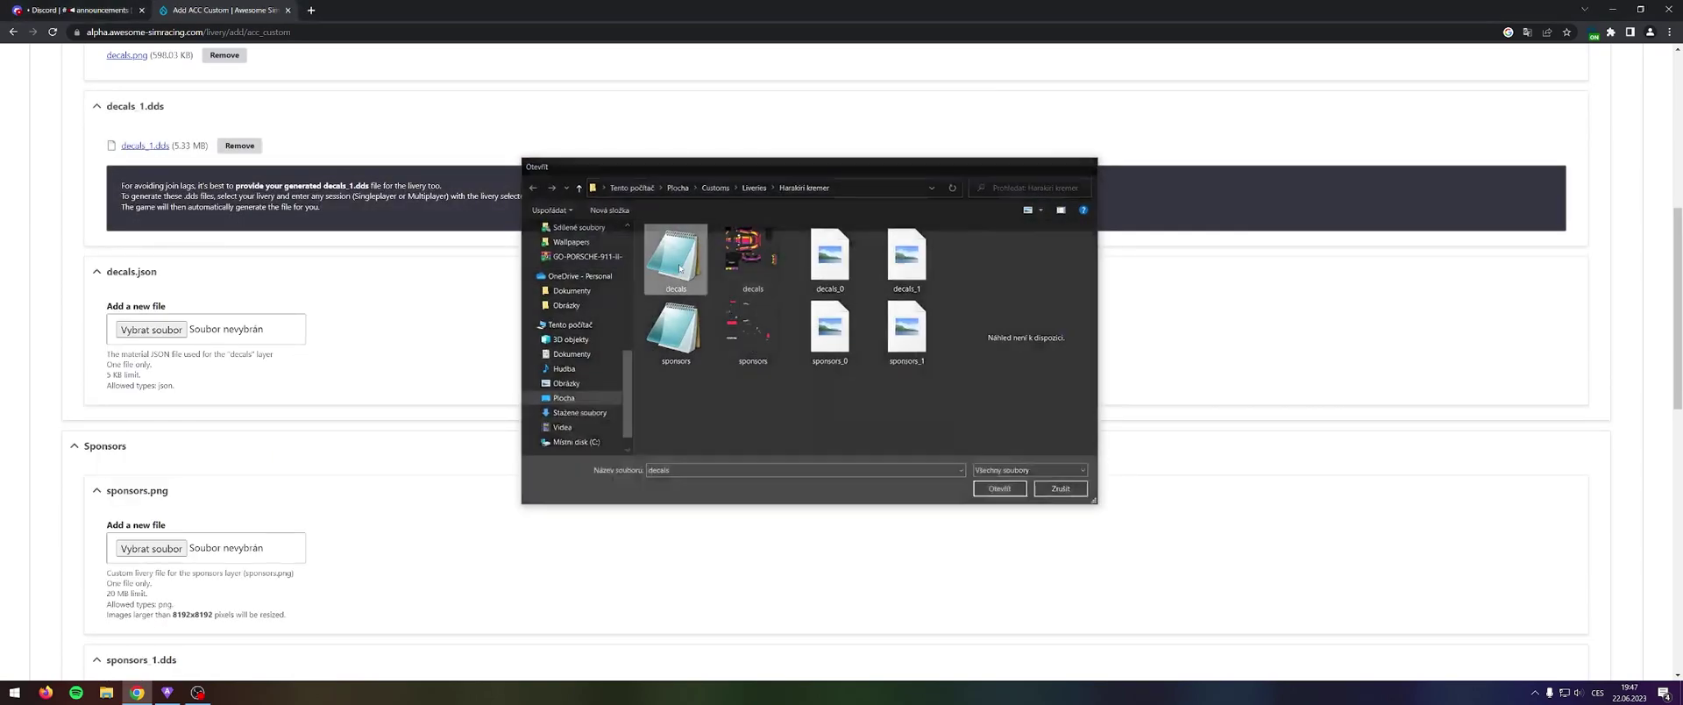
click(421, 278)
click(351, 273)
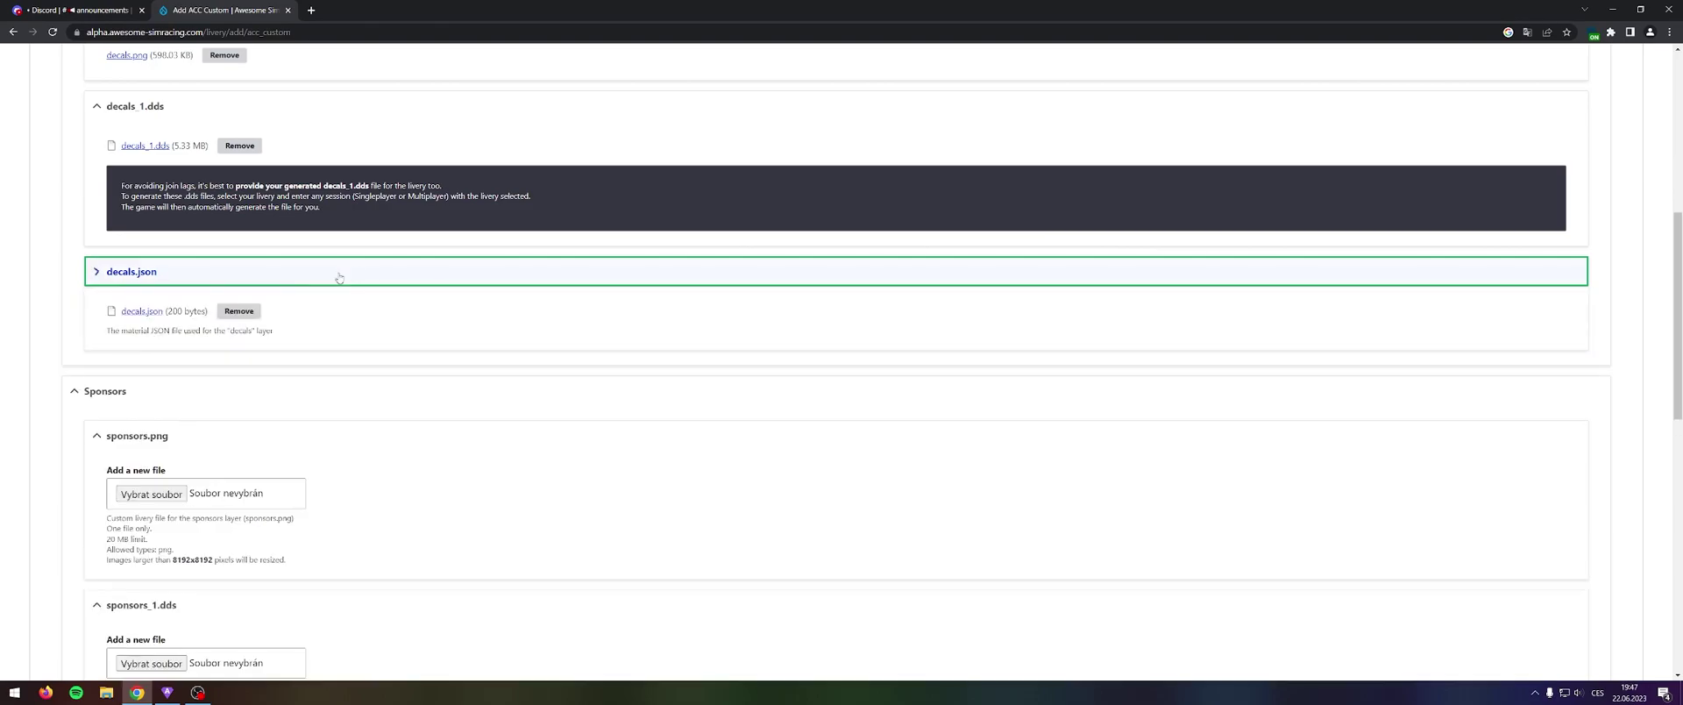
- Upload sponsors.png from the Harakiri kremer folder for the sponsors layer
scroll(161, 374, down, 2)
click(150, 372)
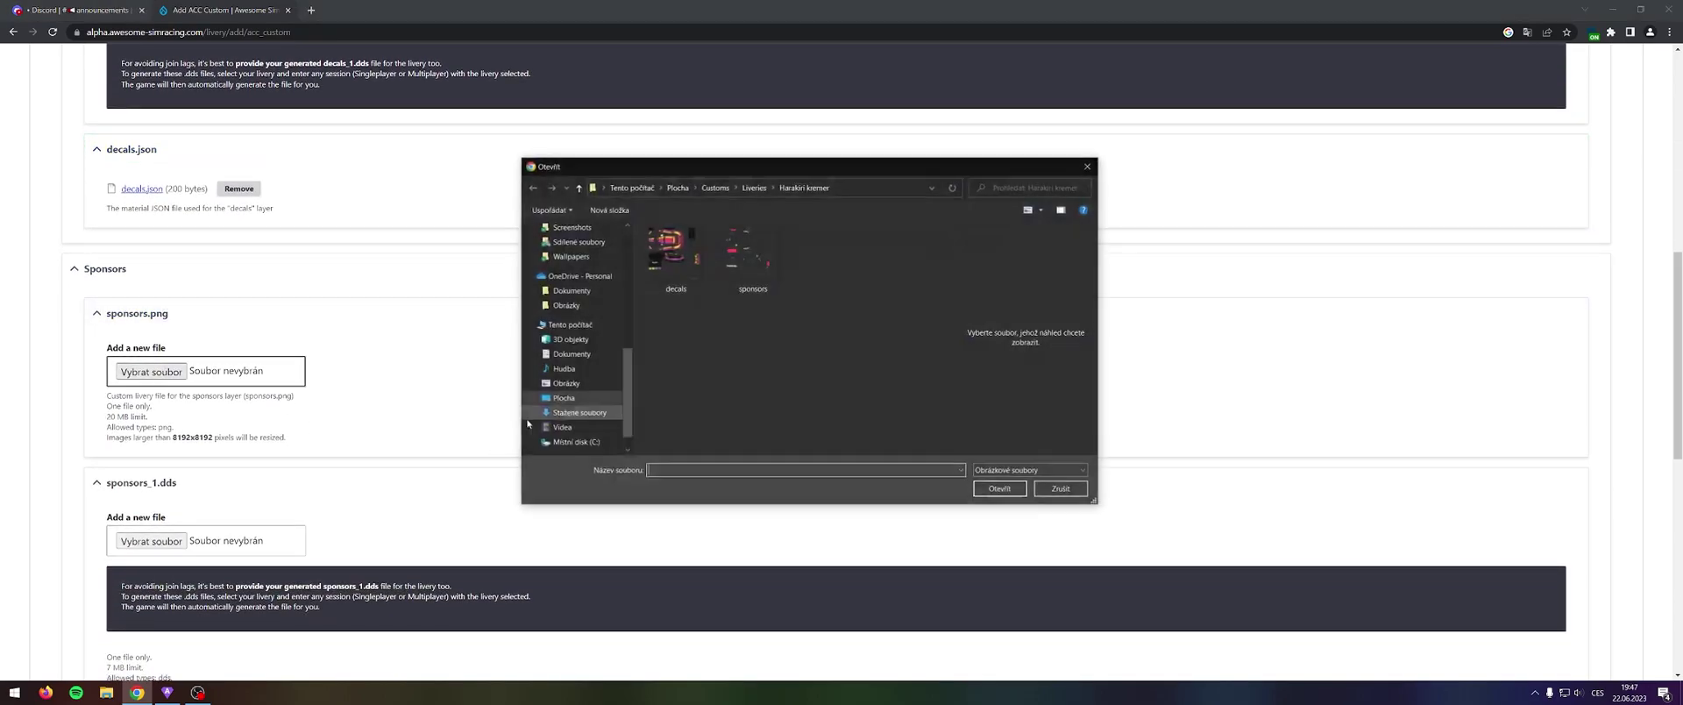
double_click(754, 256)
scroll(338, 380, down, 1)
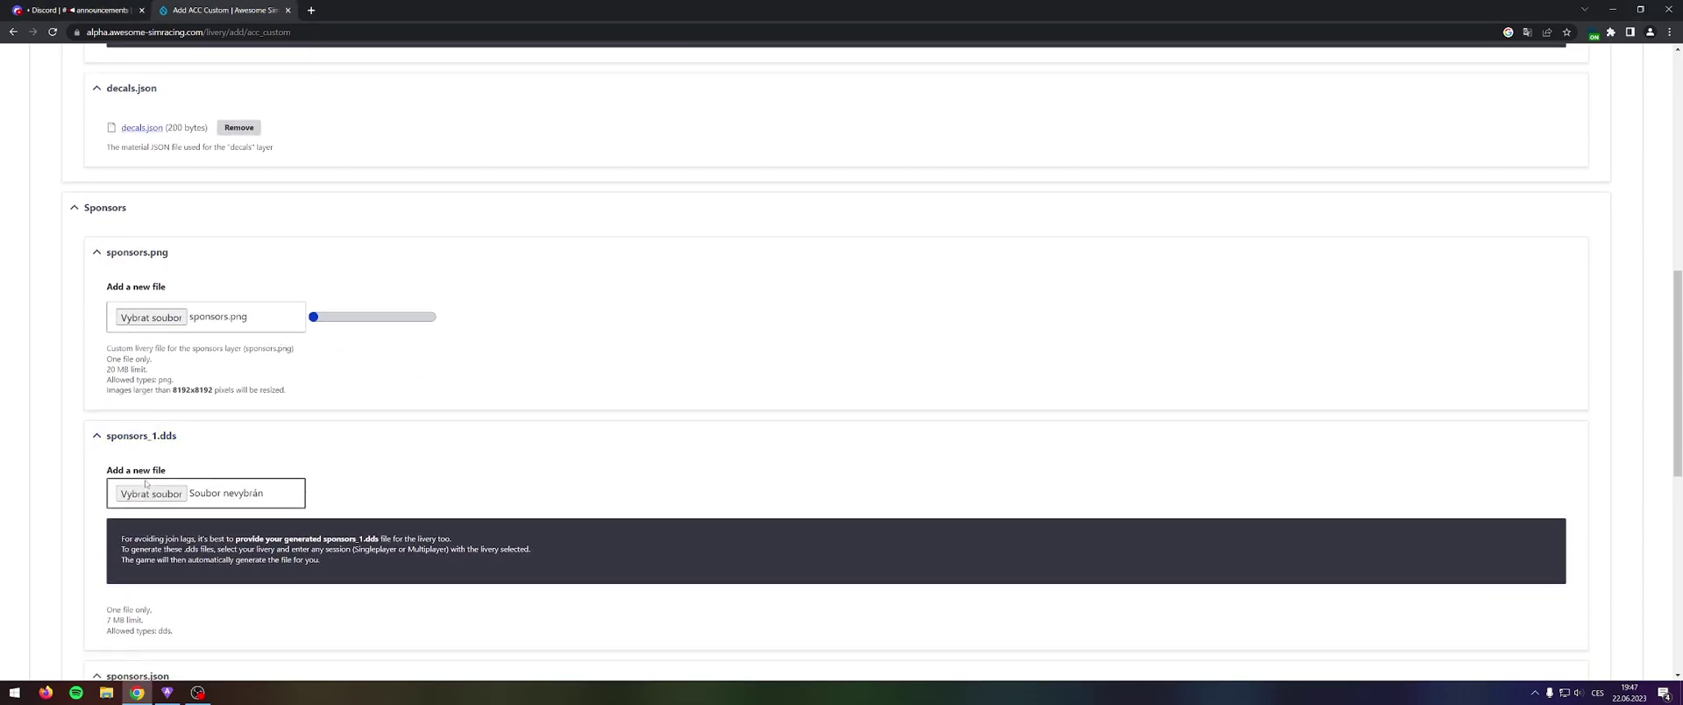
- Upload sponsors_1.dds and the sponsors.json material file from the Harakiri kremer folder for the sponsors layer
click(169, 412)
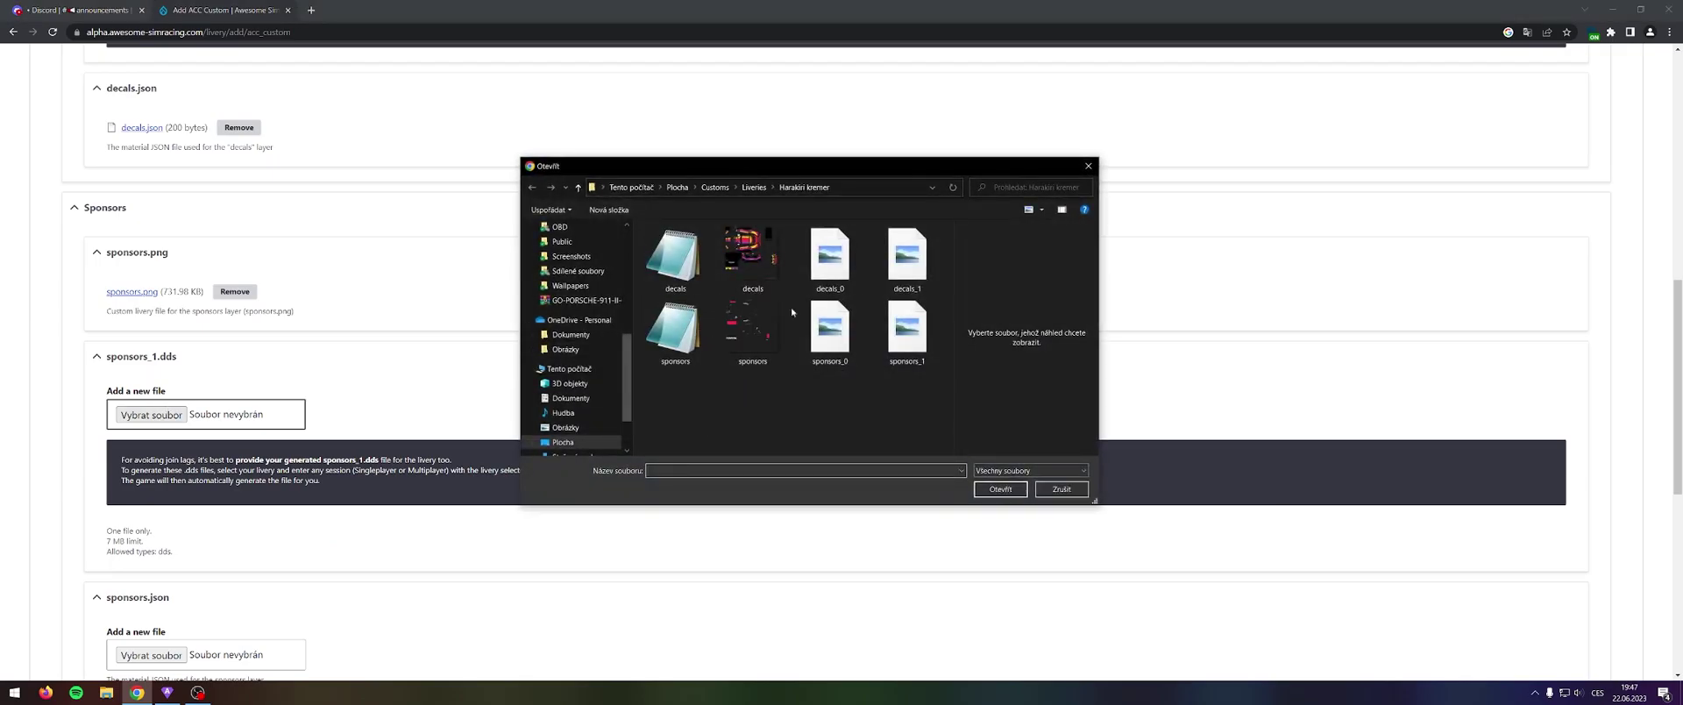
double_click(907, 333)
scroll(471, 388, down, 2)
click(151, 424)
double_click(671, 337)
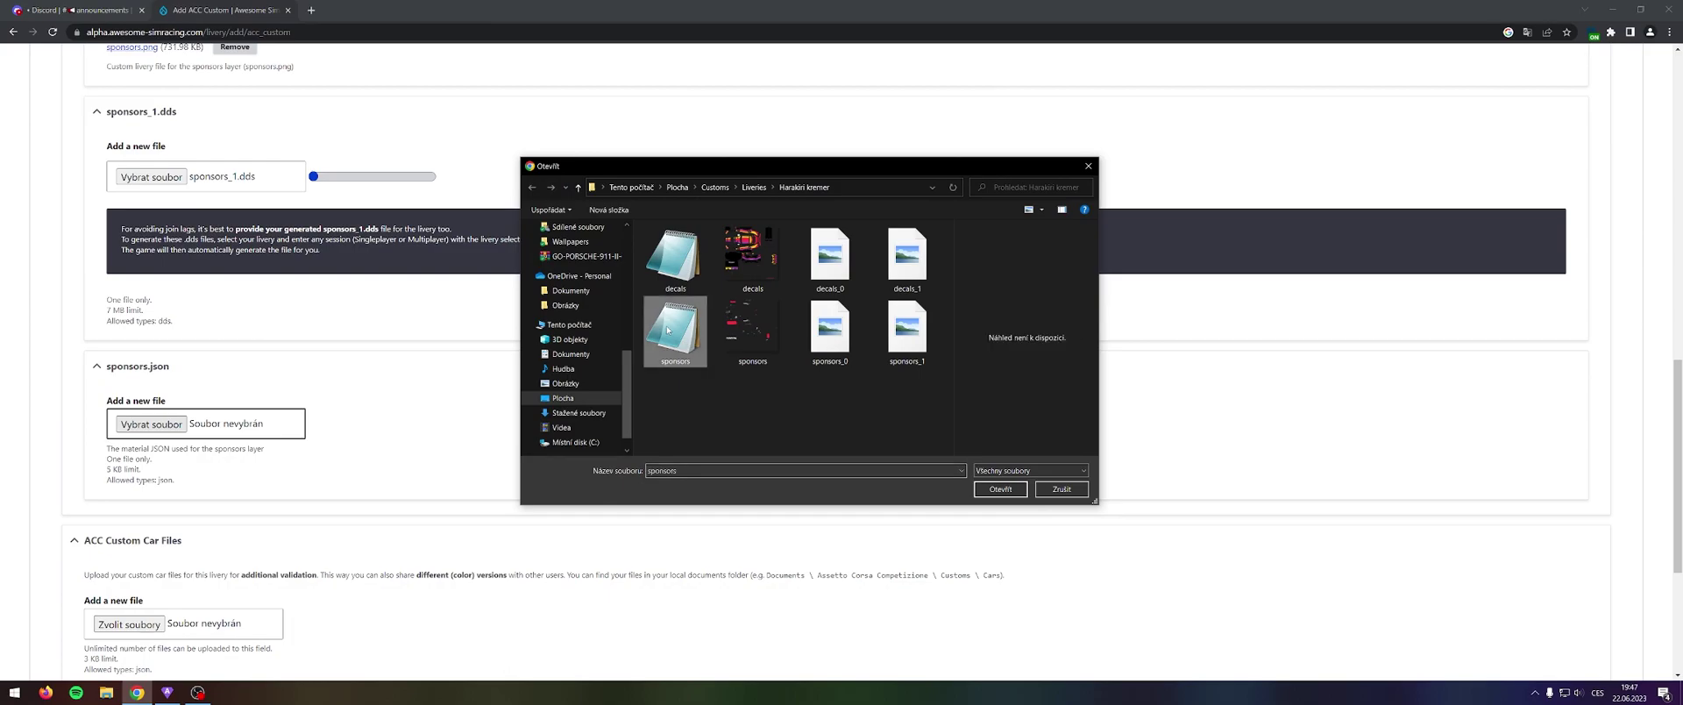
scroll(462, 327, down, 3)
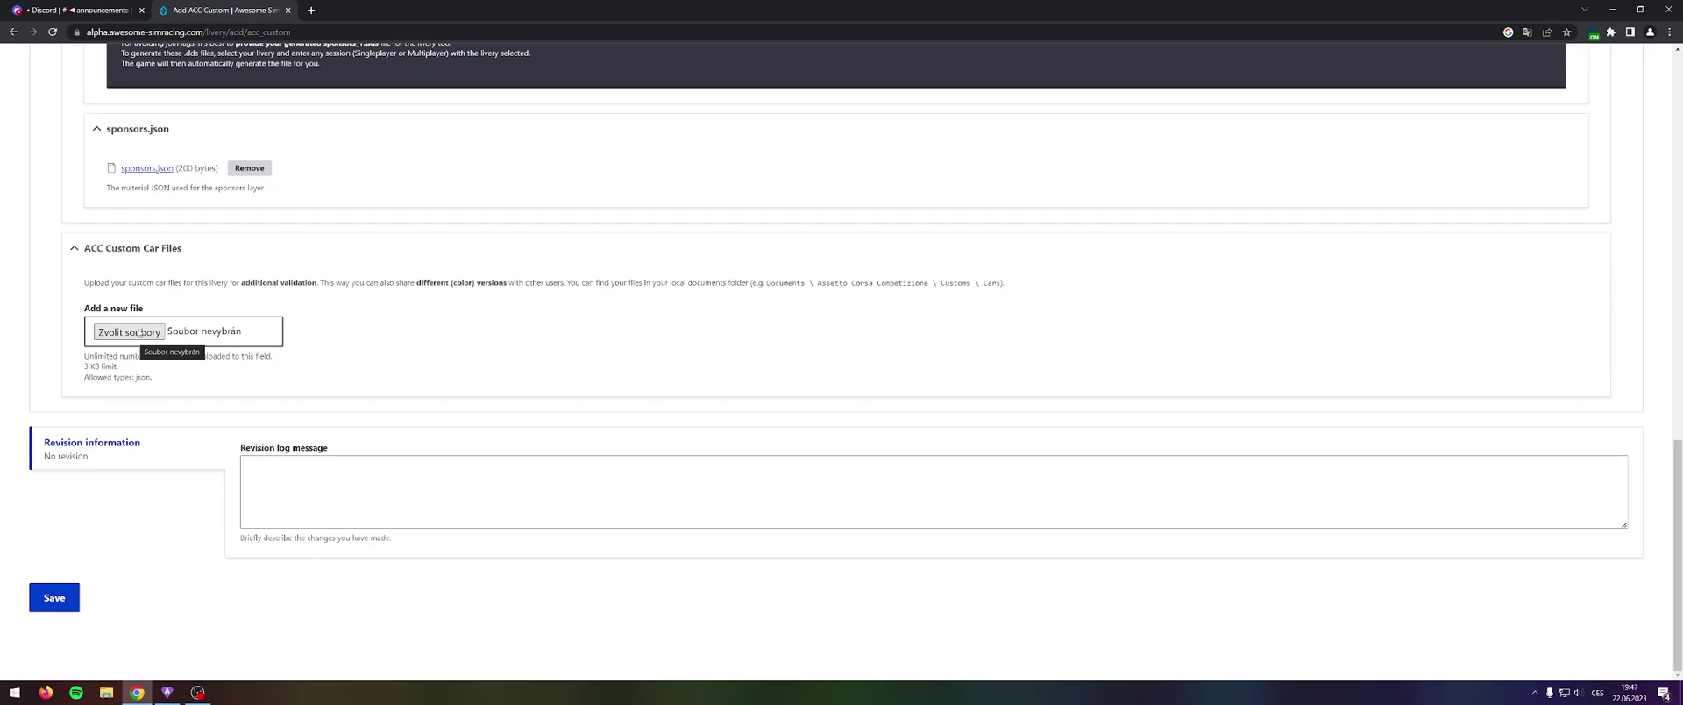
- Upload Harakiri kremer.json from the desktop folder Customs > Cars as the ACC custom car file
scroll(209, 322, up, 5)
scroll(209, 322, up, 8)
scroll(122, 386, down, 2)
scroll(122, 386, down, 12)
click(127, 333)
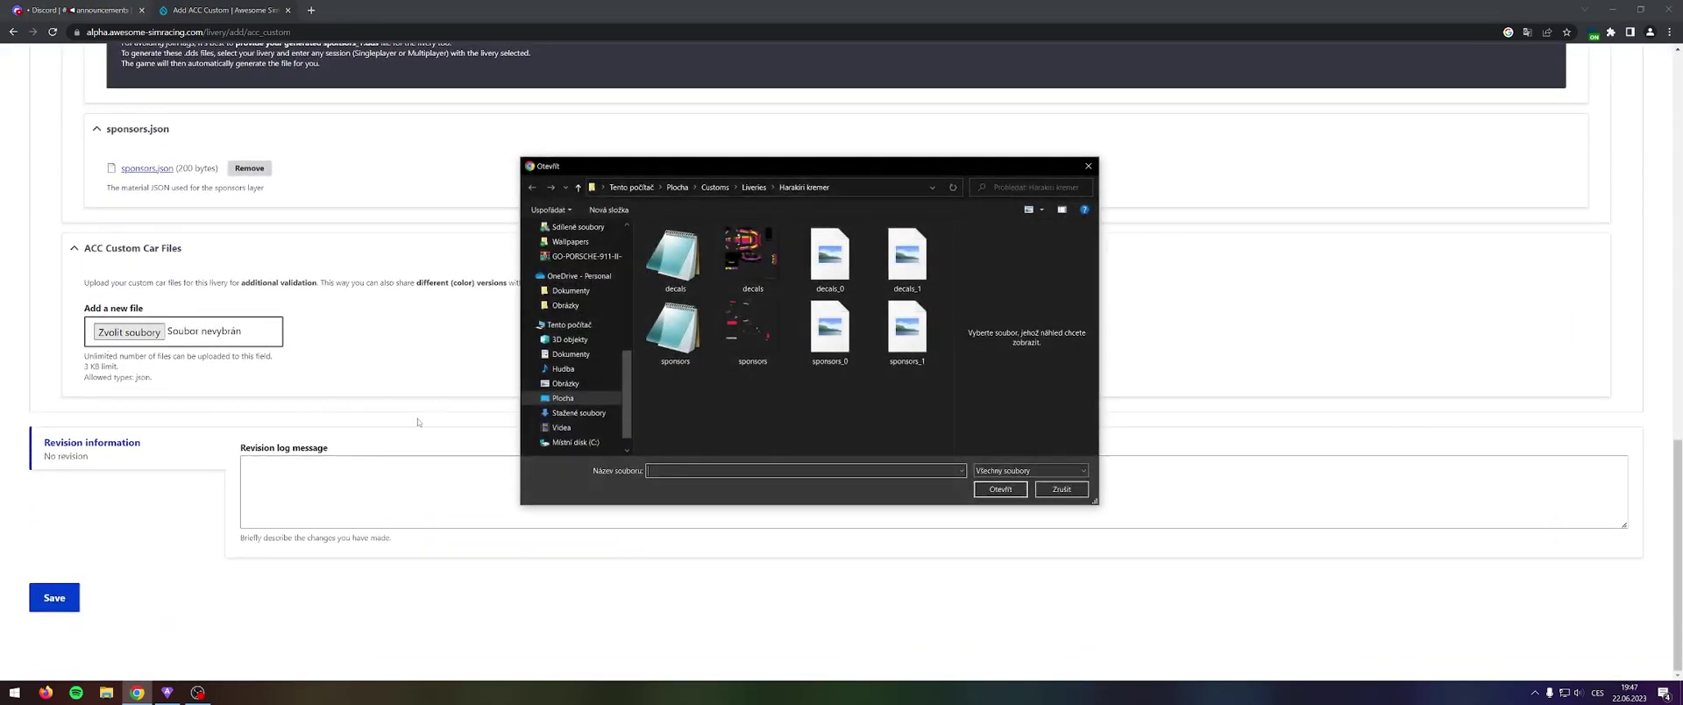
click(753, 187)
click(715, 186)
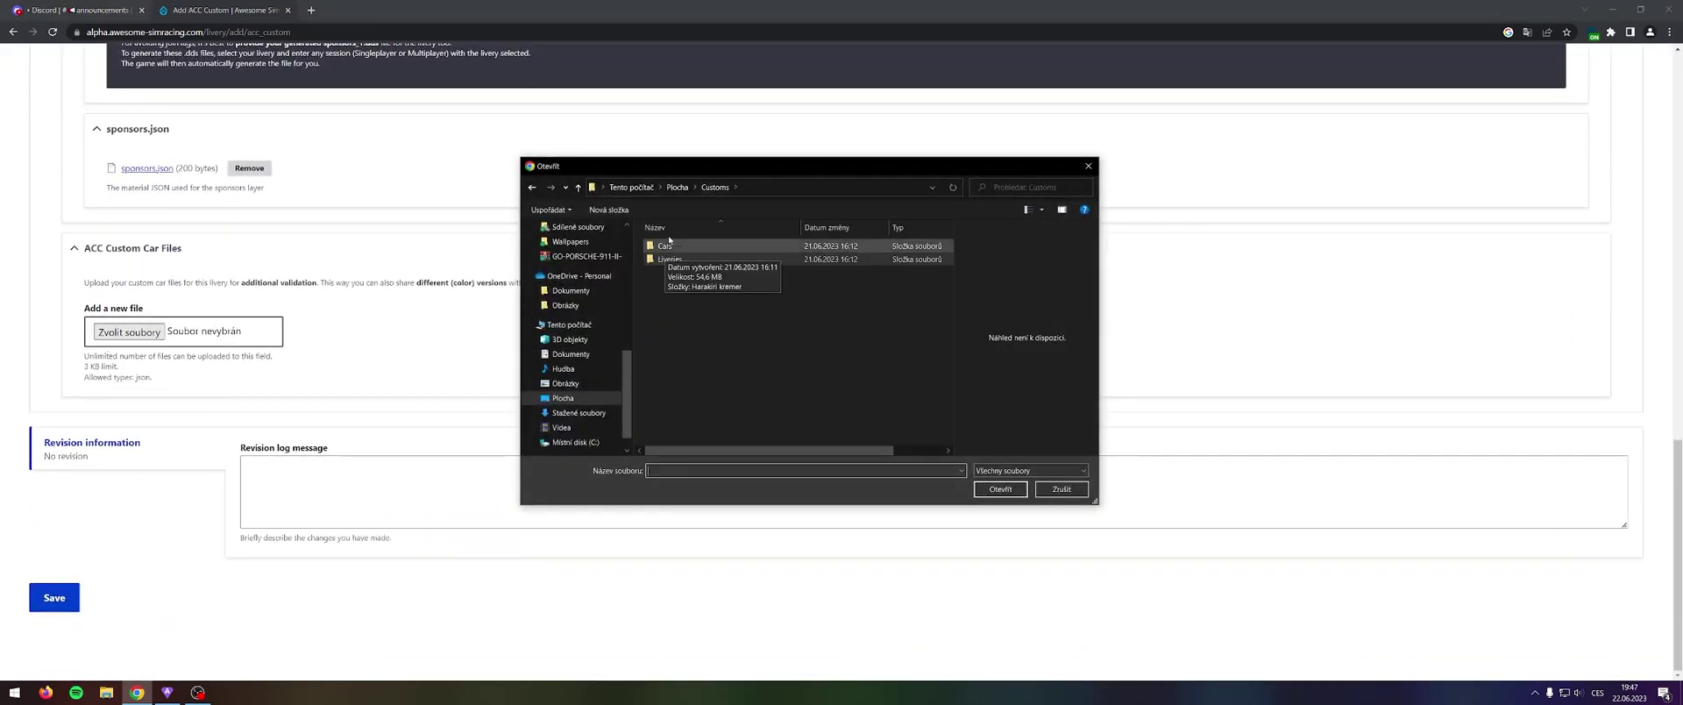
double_click(677, 247)
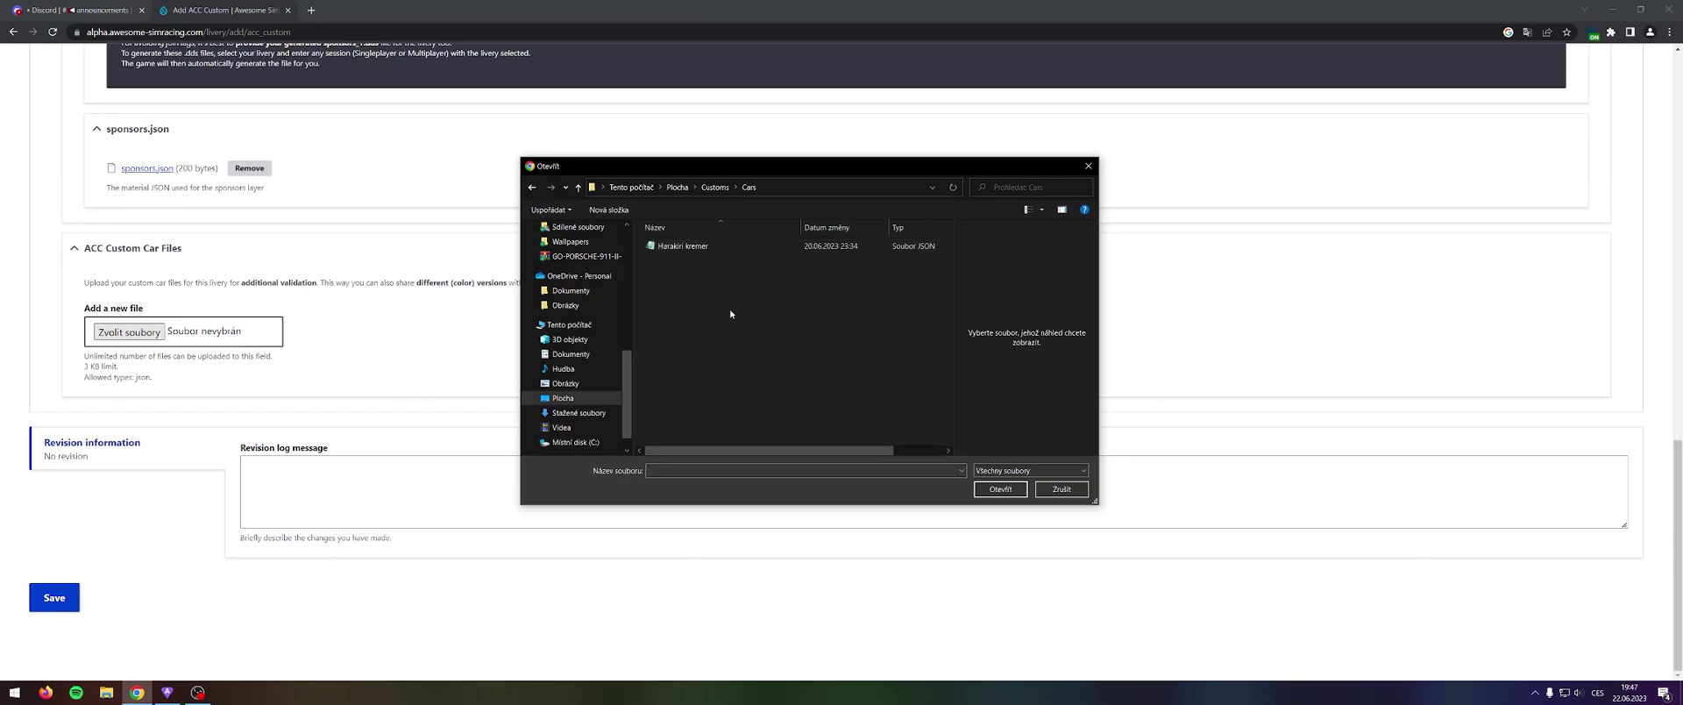
double_click(693, 249)
scroll(309, 301, down, 2)
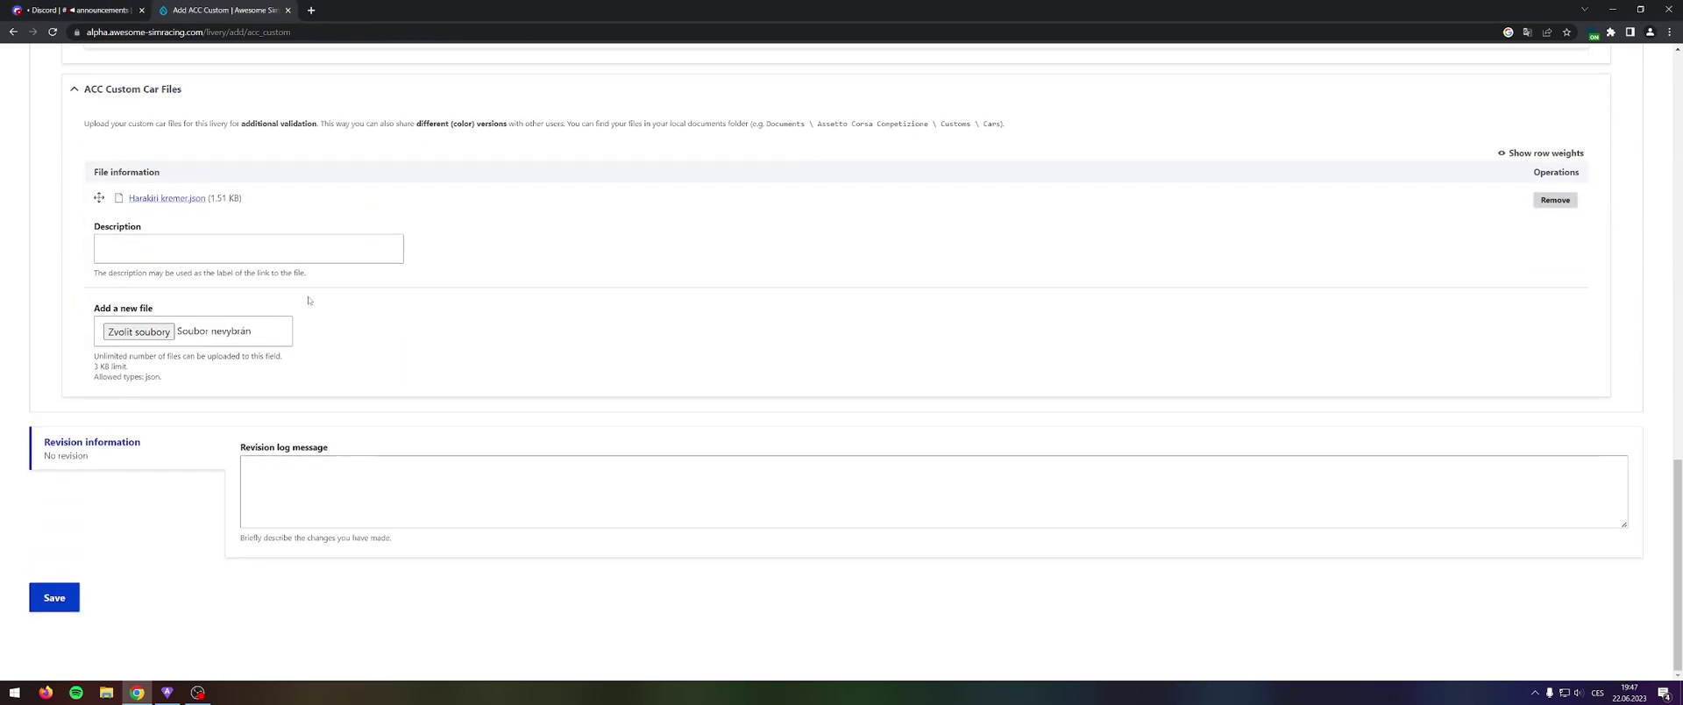
- Open the artist details of the livery form
scroll(95, 503, up, 20)
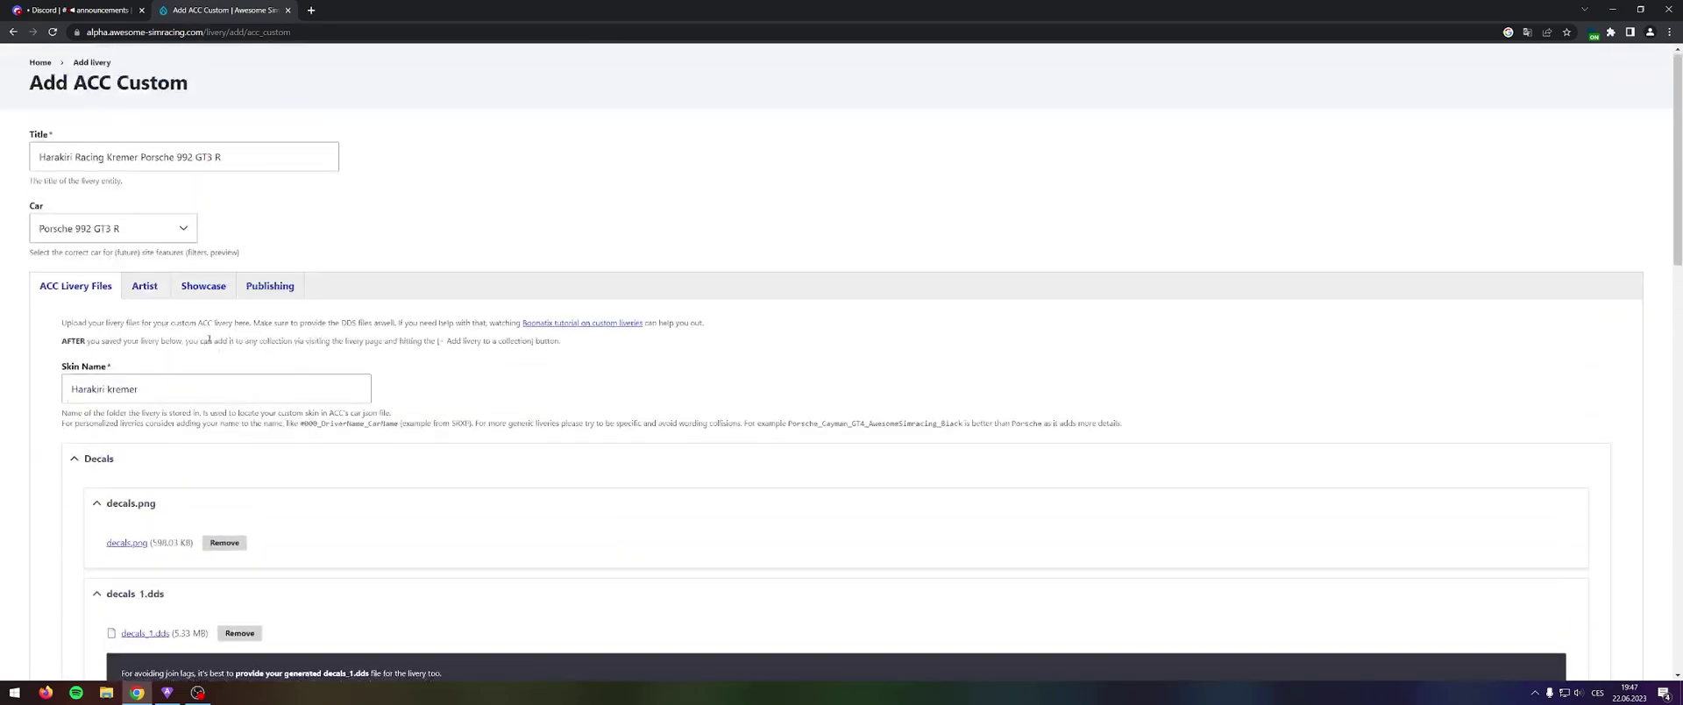
click(140, 283)
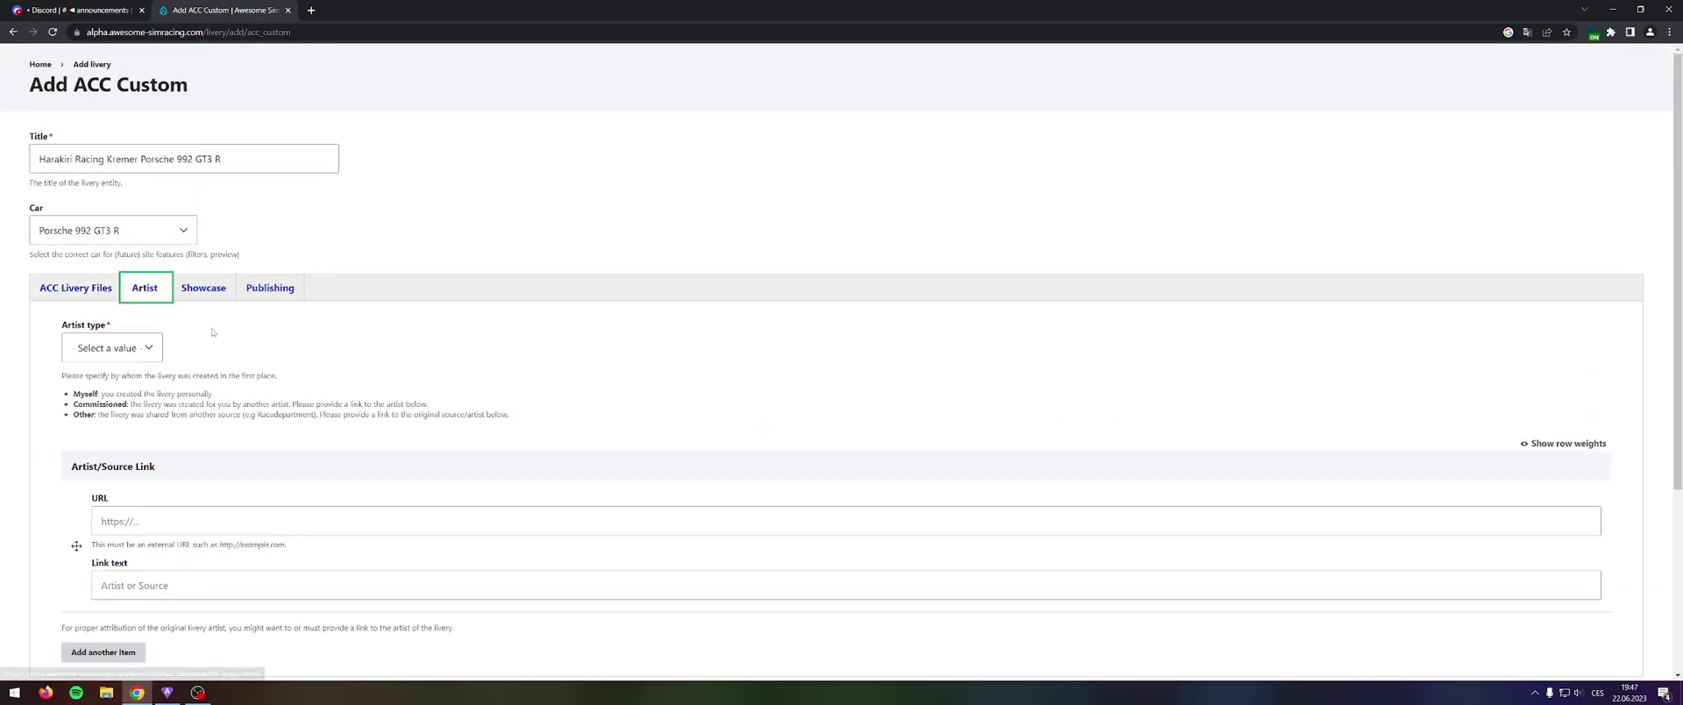
scroll(138, 277, down, 1)
- Set the artist type to Commissioned and go through the URL and link text fields of the artist link
click(138, 277)
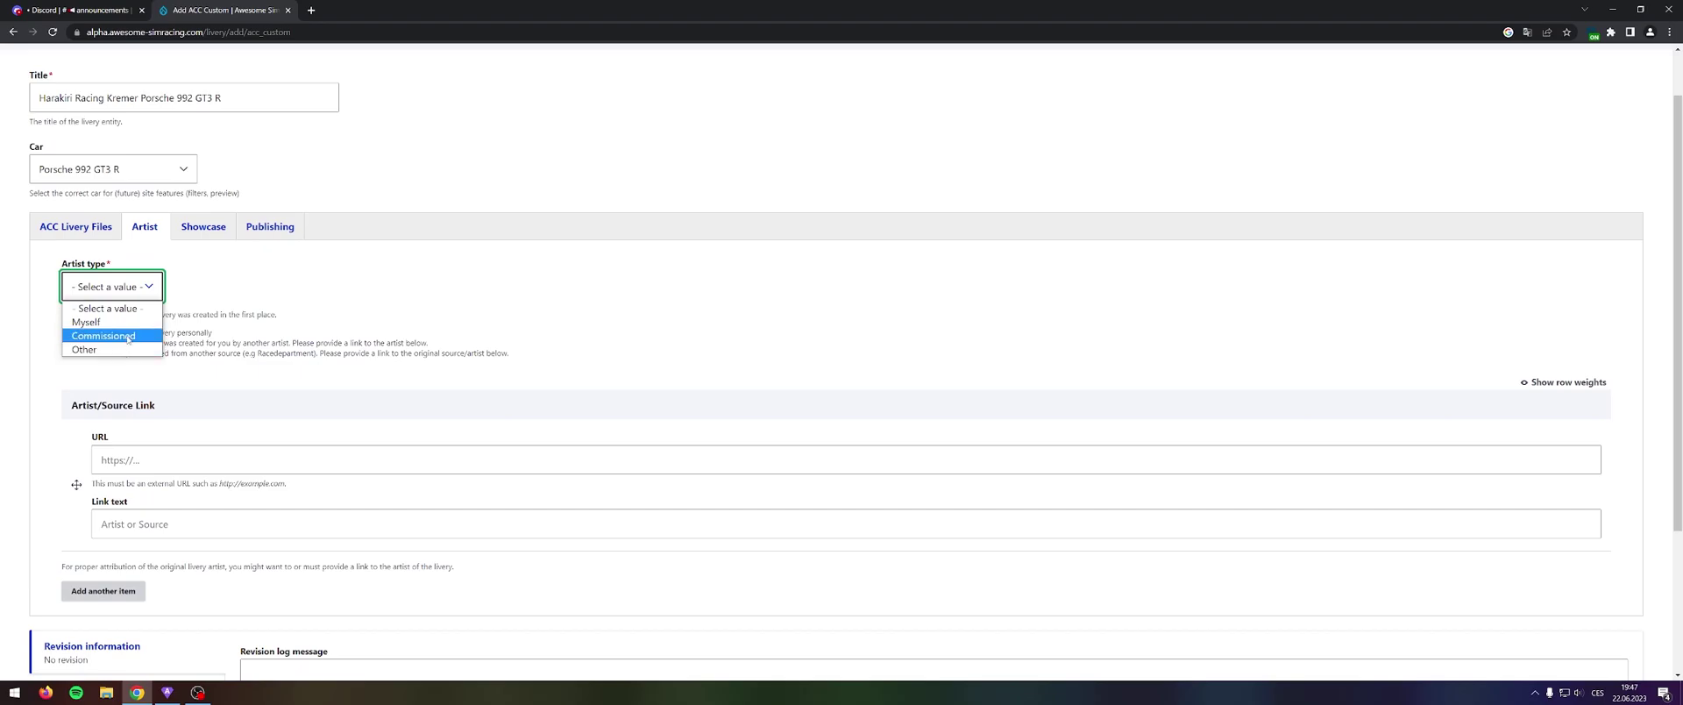
click(119, 335)
scroll(118, 333, down, 1)
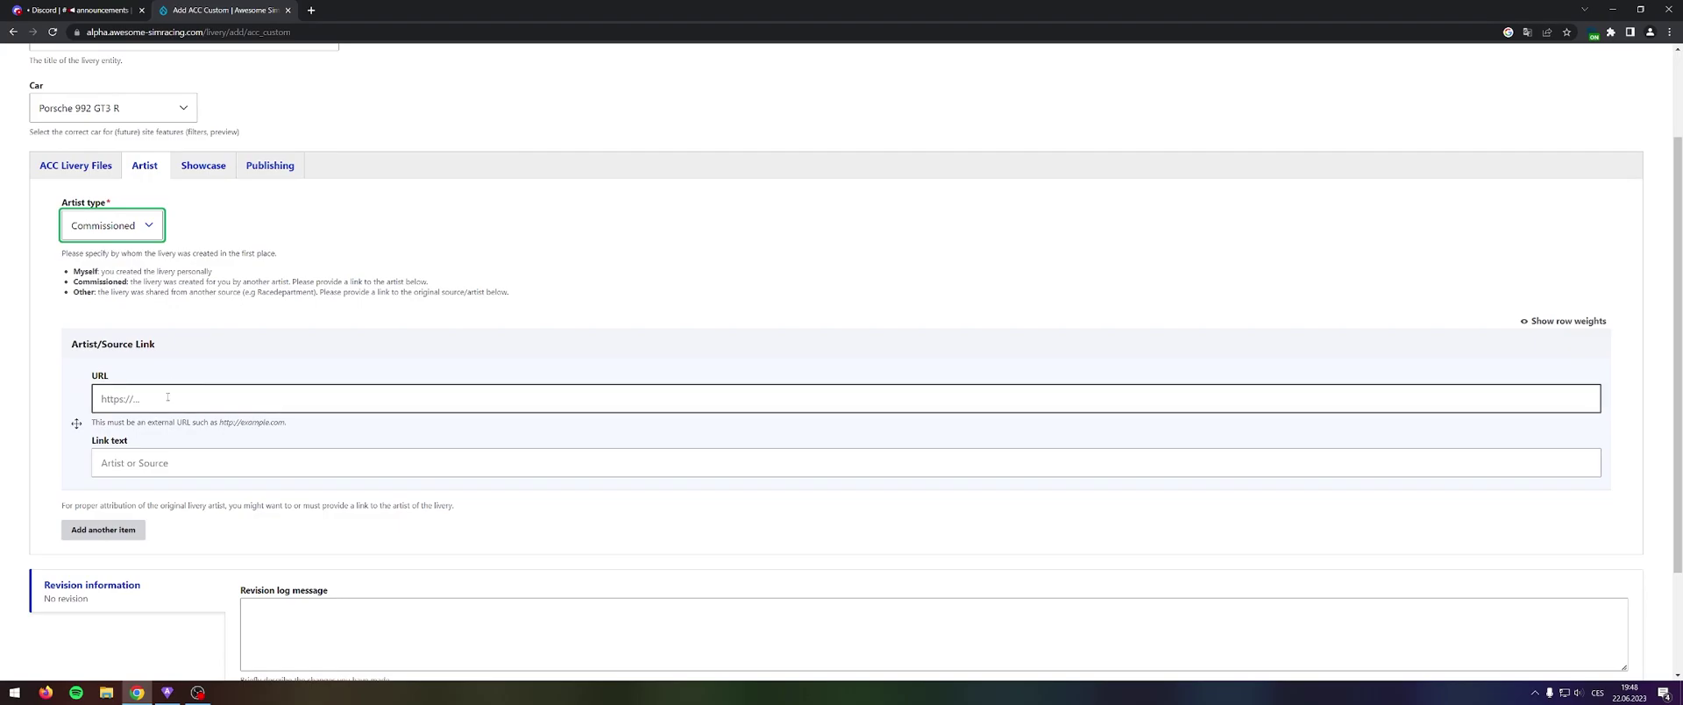
click(191, 399)
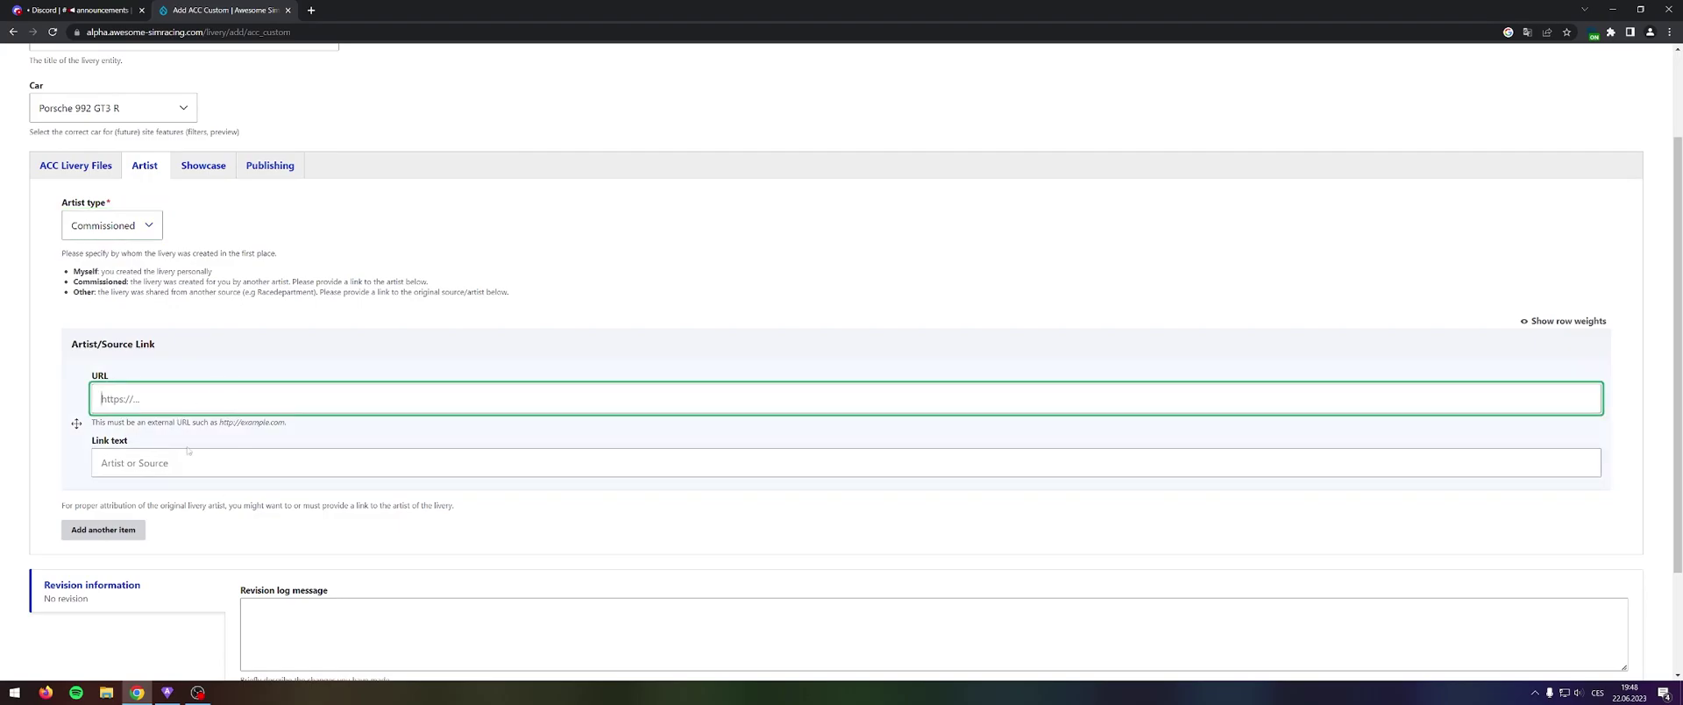
click(149, 466)
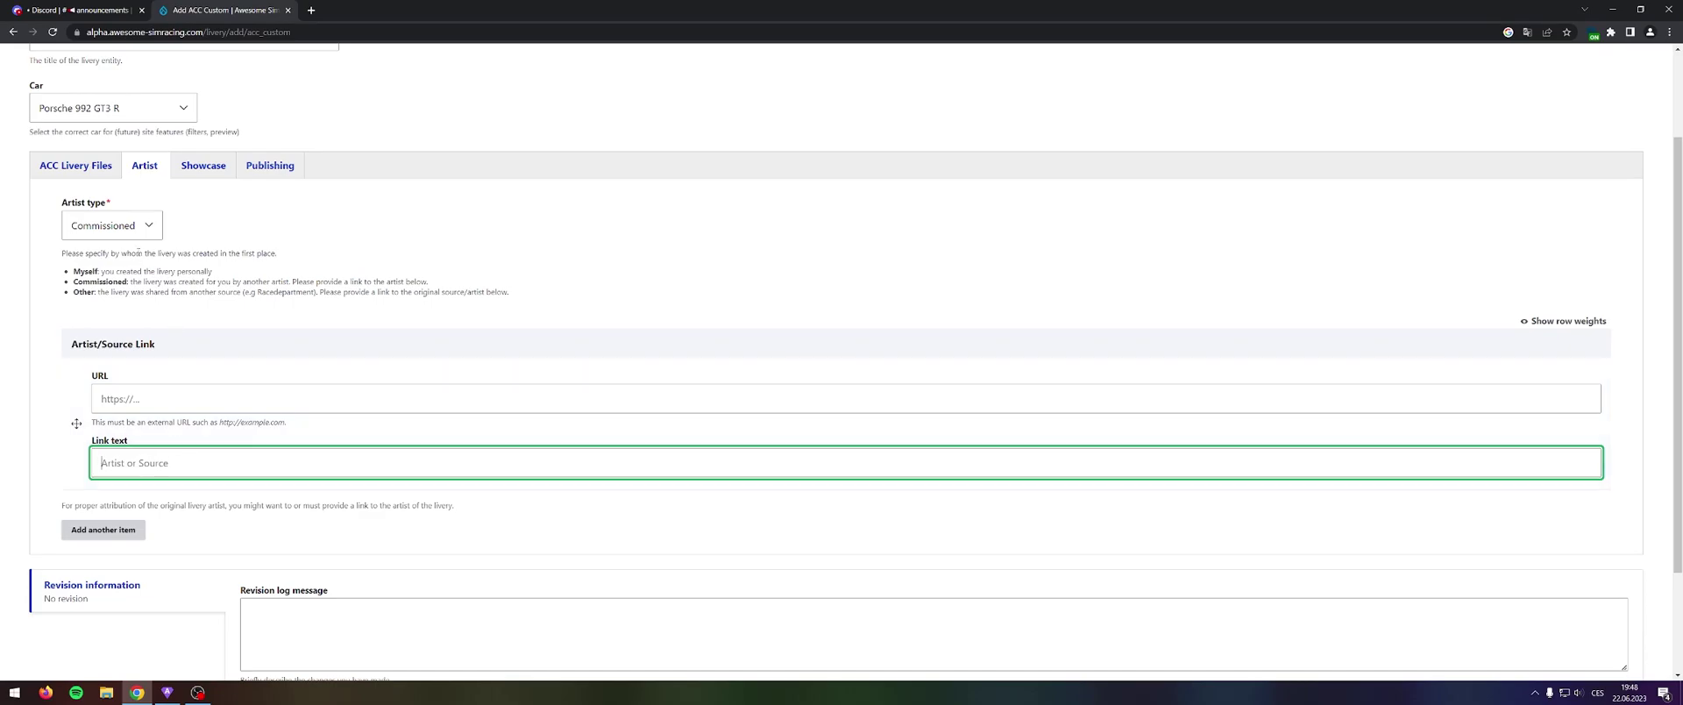
- Set the artist type to Myself
click(124, 221)
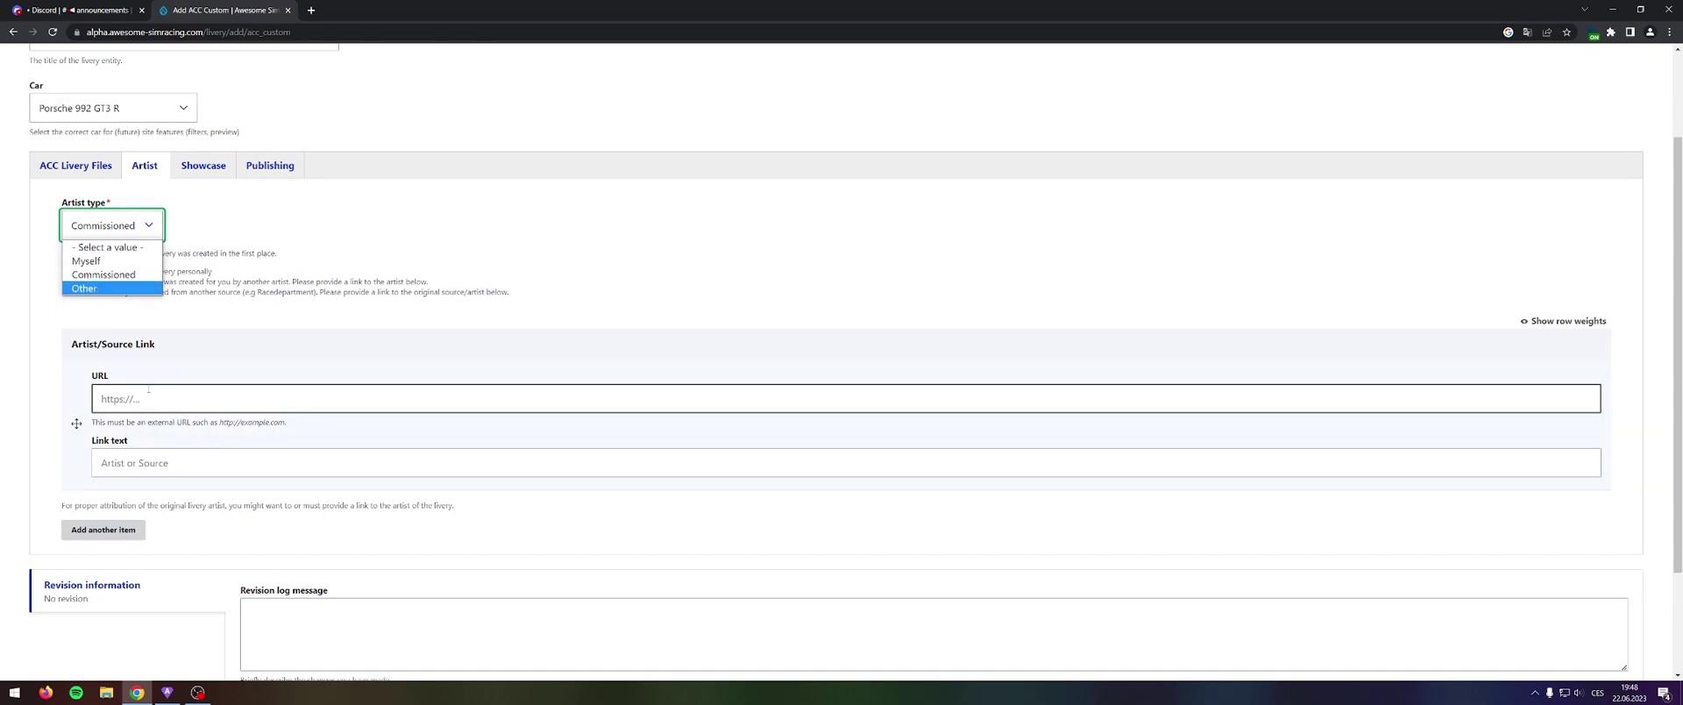
click(103, 275)
click(111, 225)
click(120, 255)
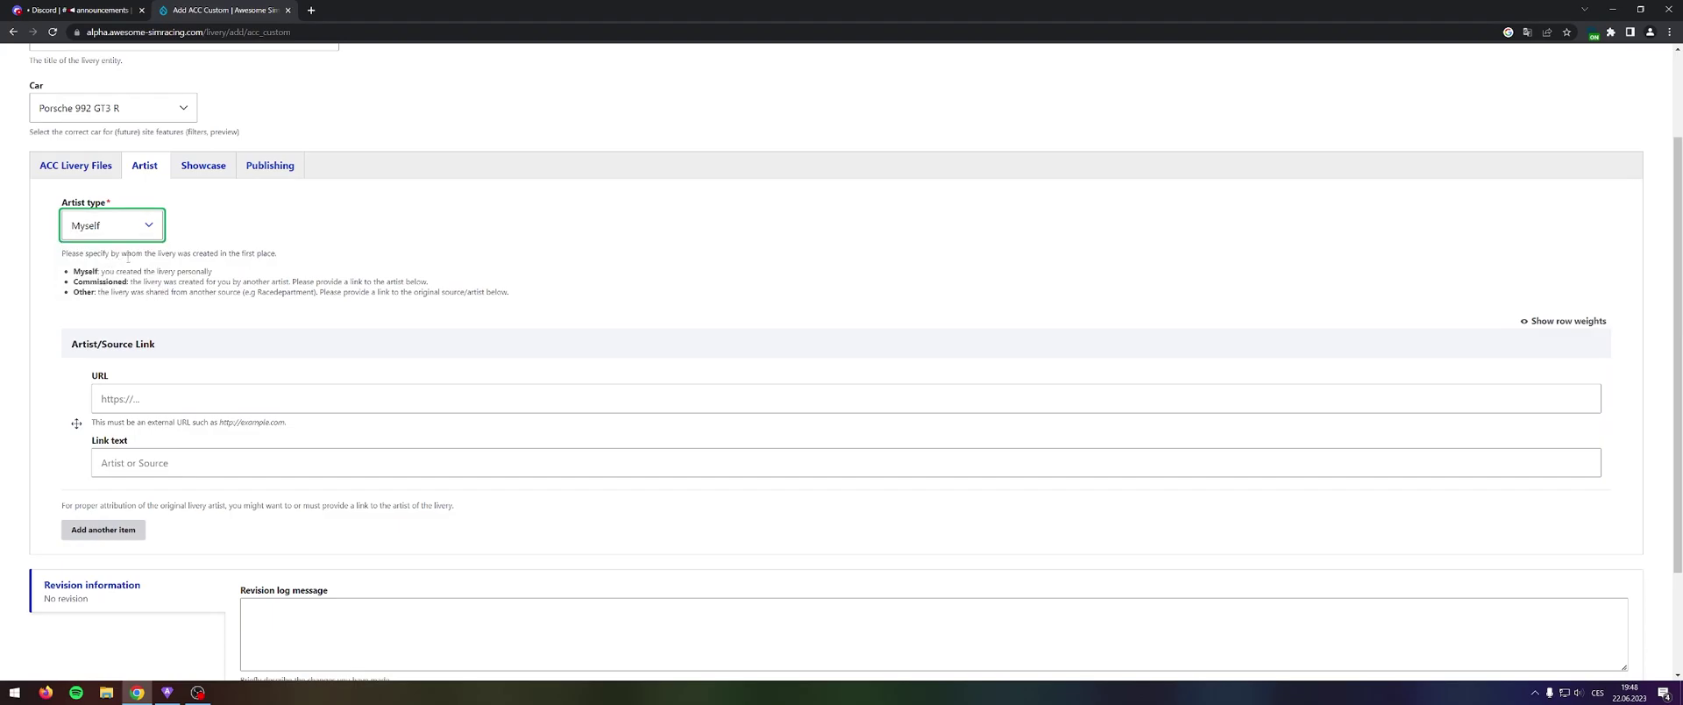
- Set the livery's showcase option to Show
scroll(207, 318, down, 2)
scroll(207, 319, up, 3)
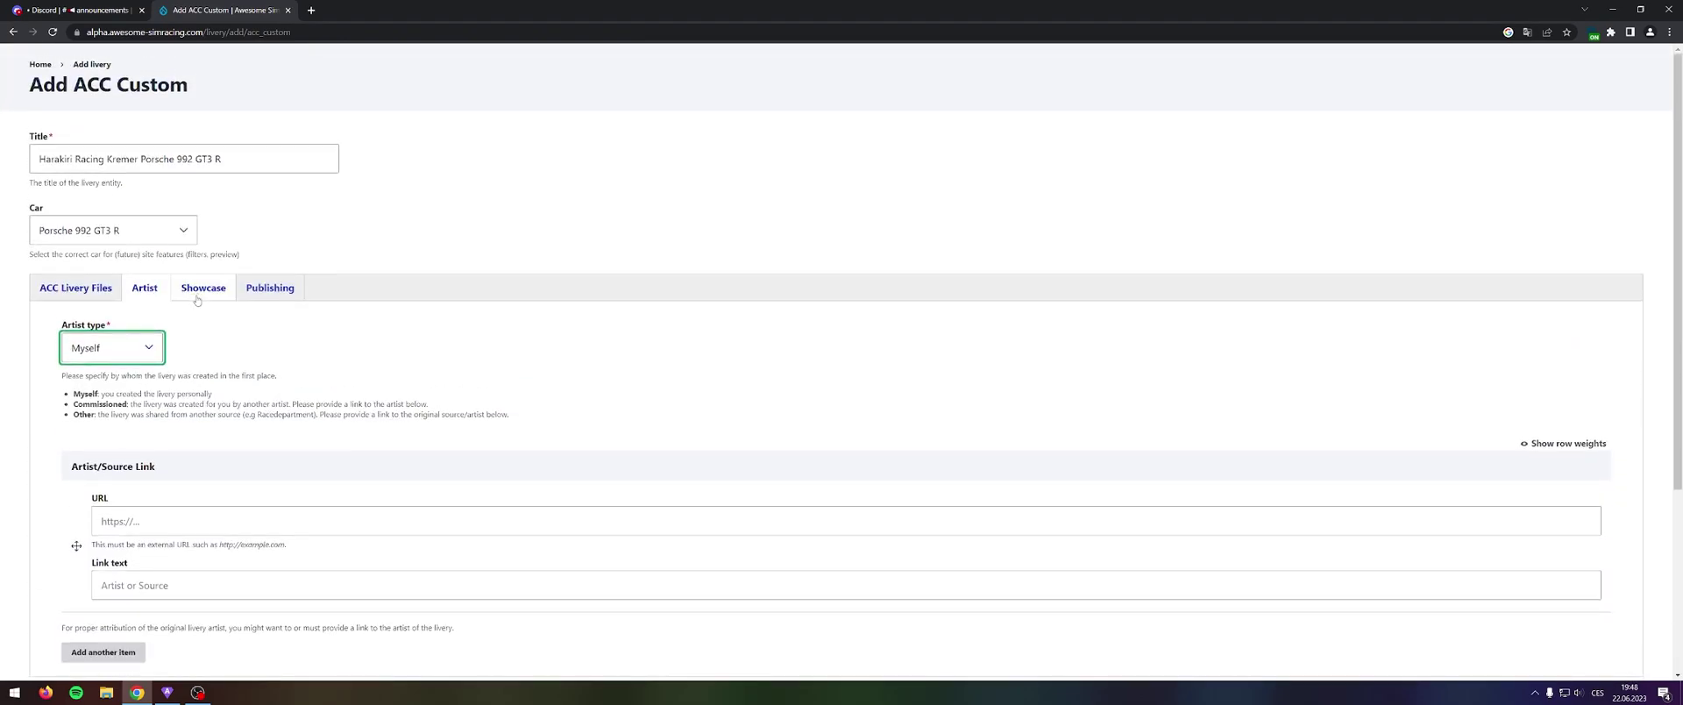
click(217, 296)
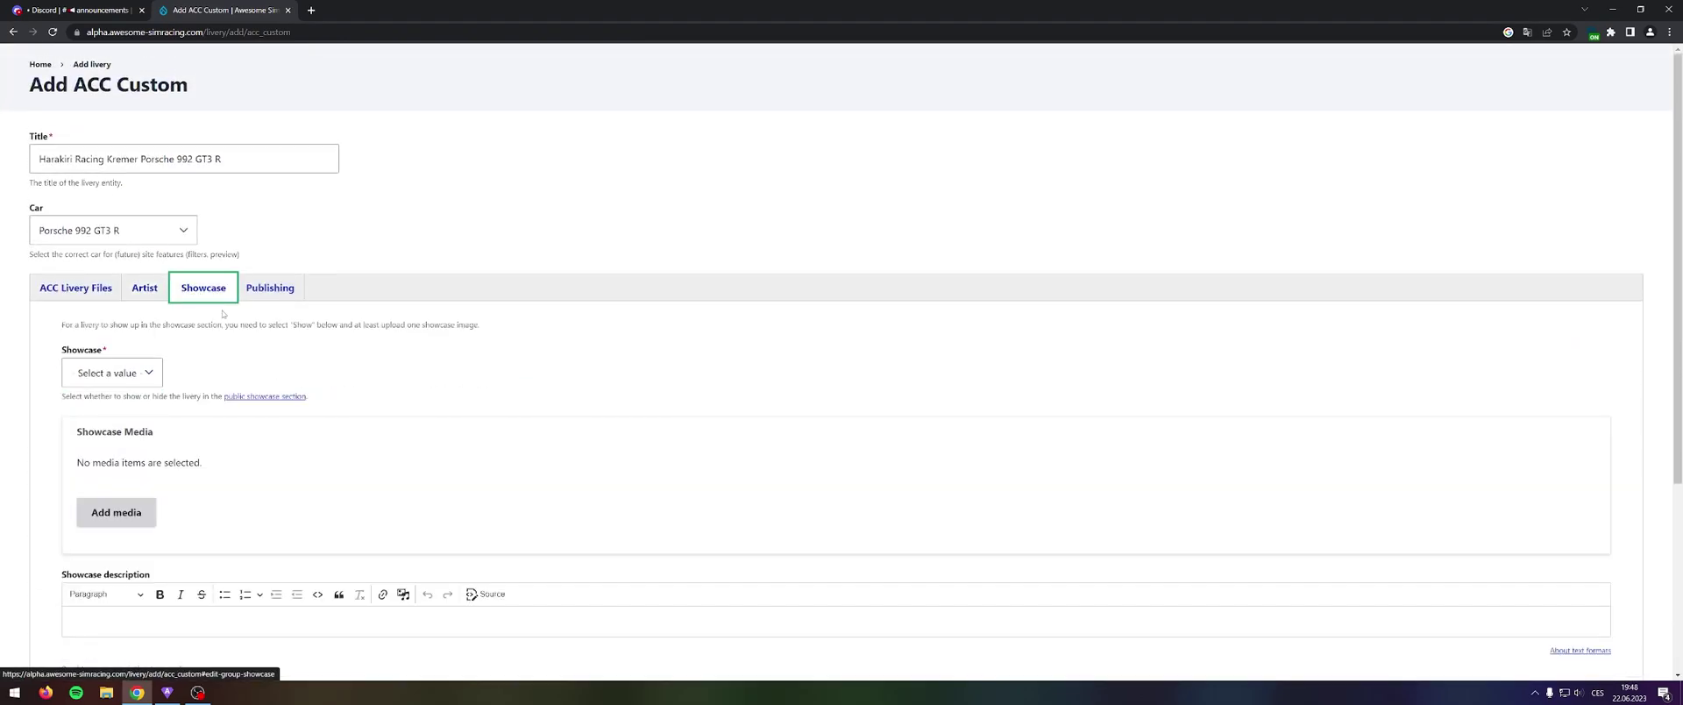
click(146, 380)
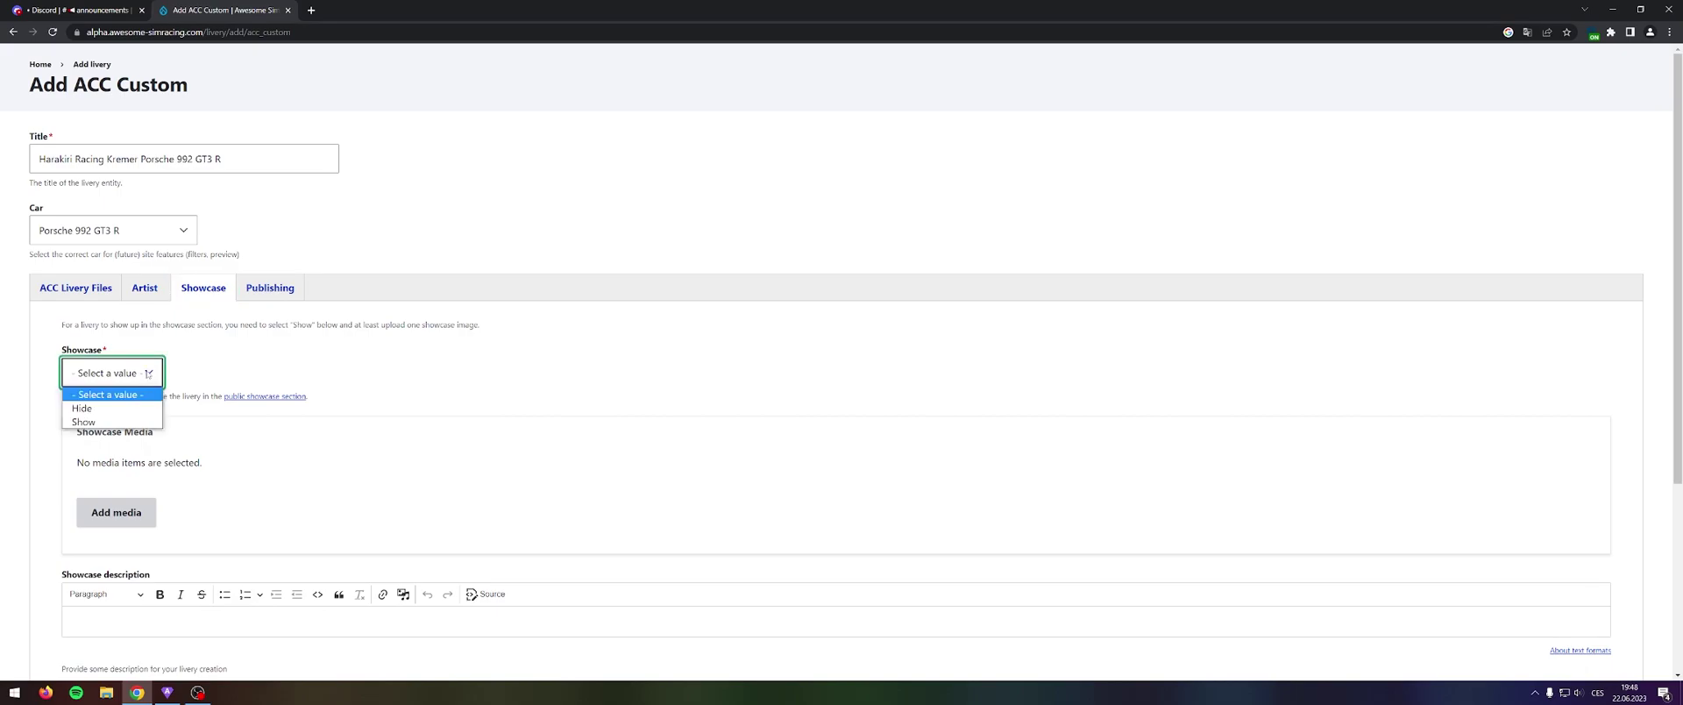
click(105, 424)
click(105, 426)
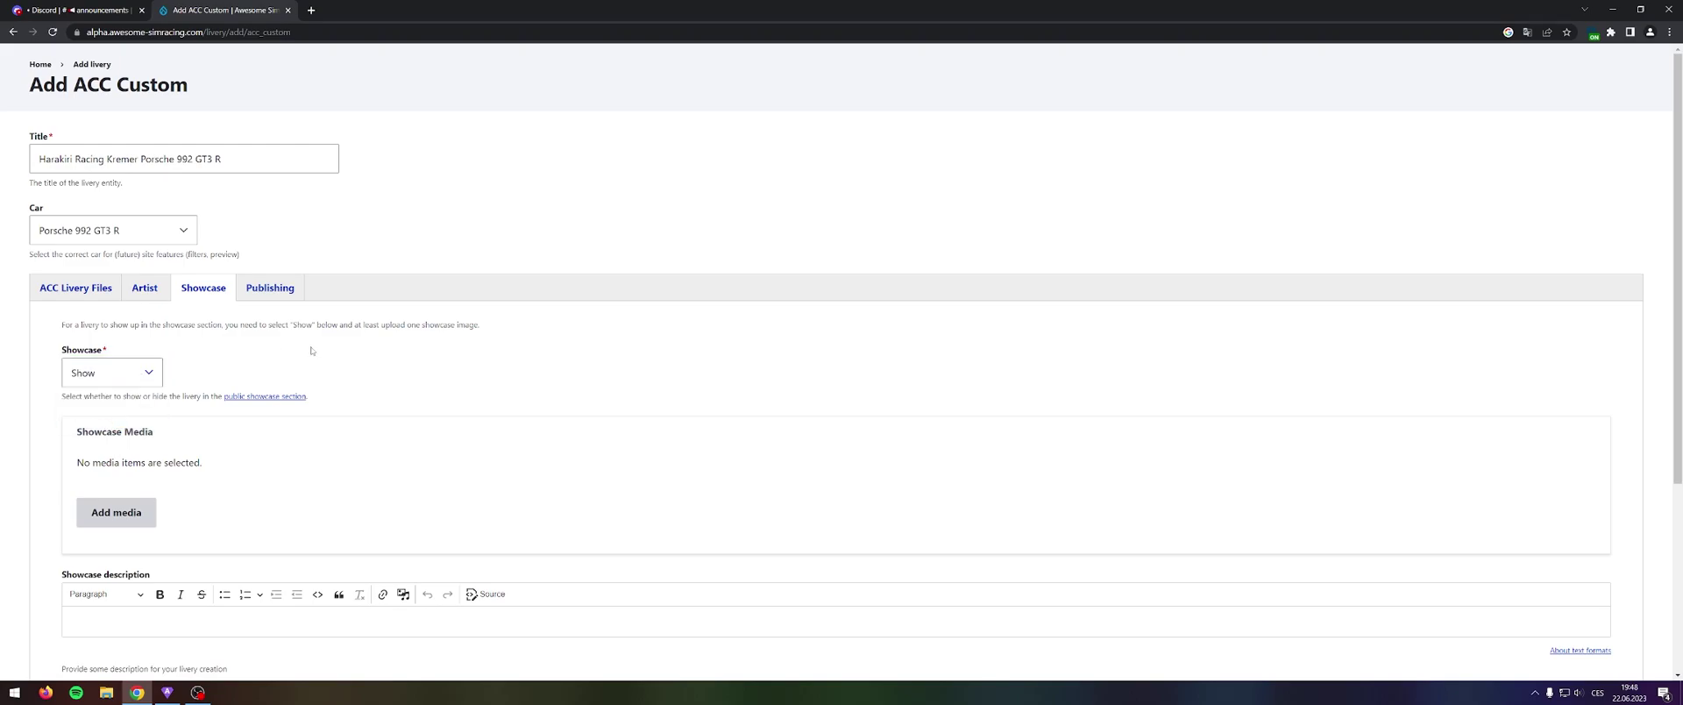
- Try to upload a 2023.06.20 screenshot from the Videos folder Assetto Corsa Competizione as showcase media, and close the media dialog
scroll(263, 368, down, 2)
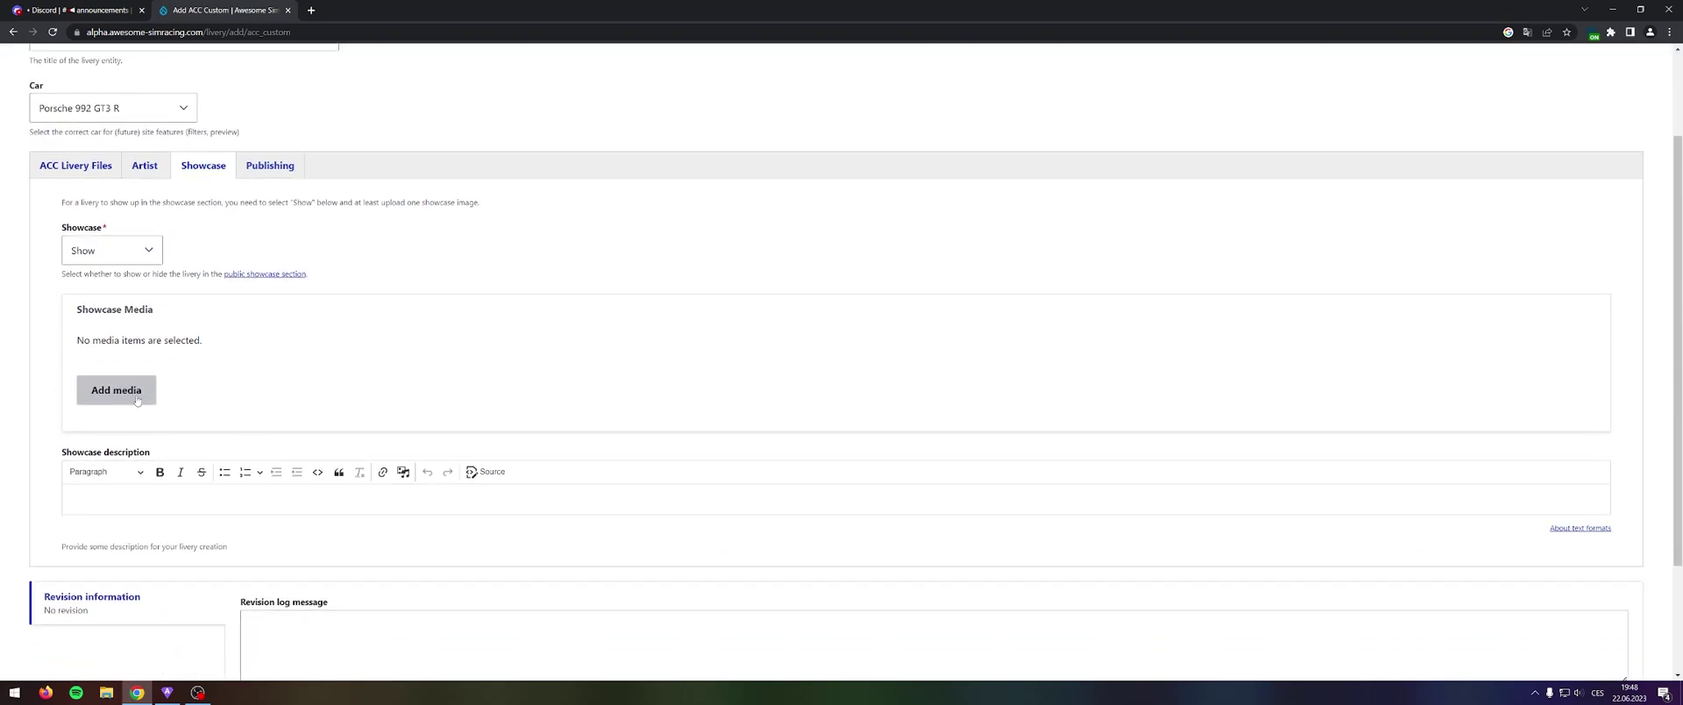
click(136, 400)
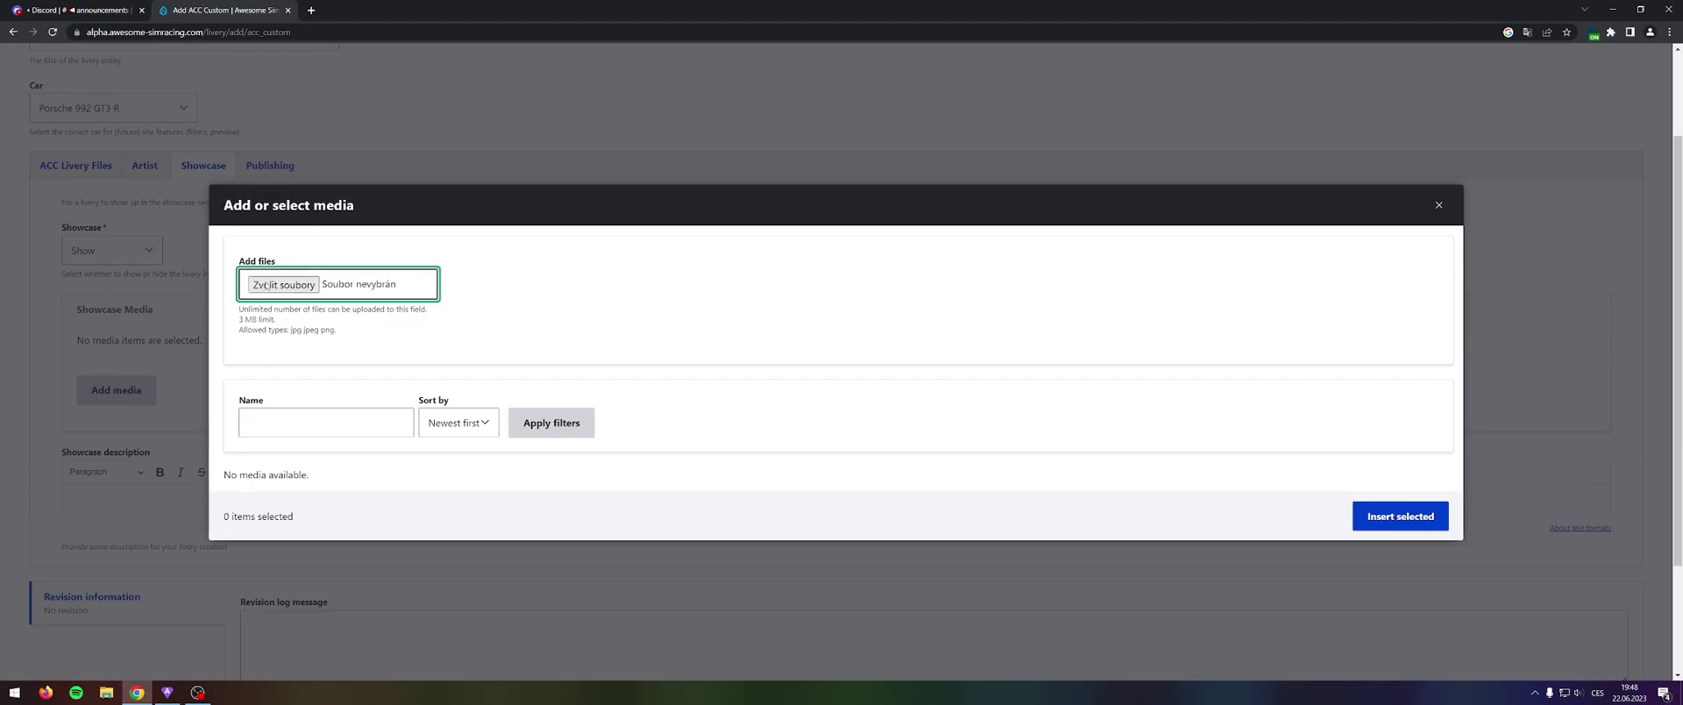
click(286, 285)
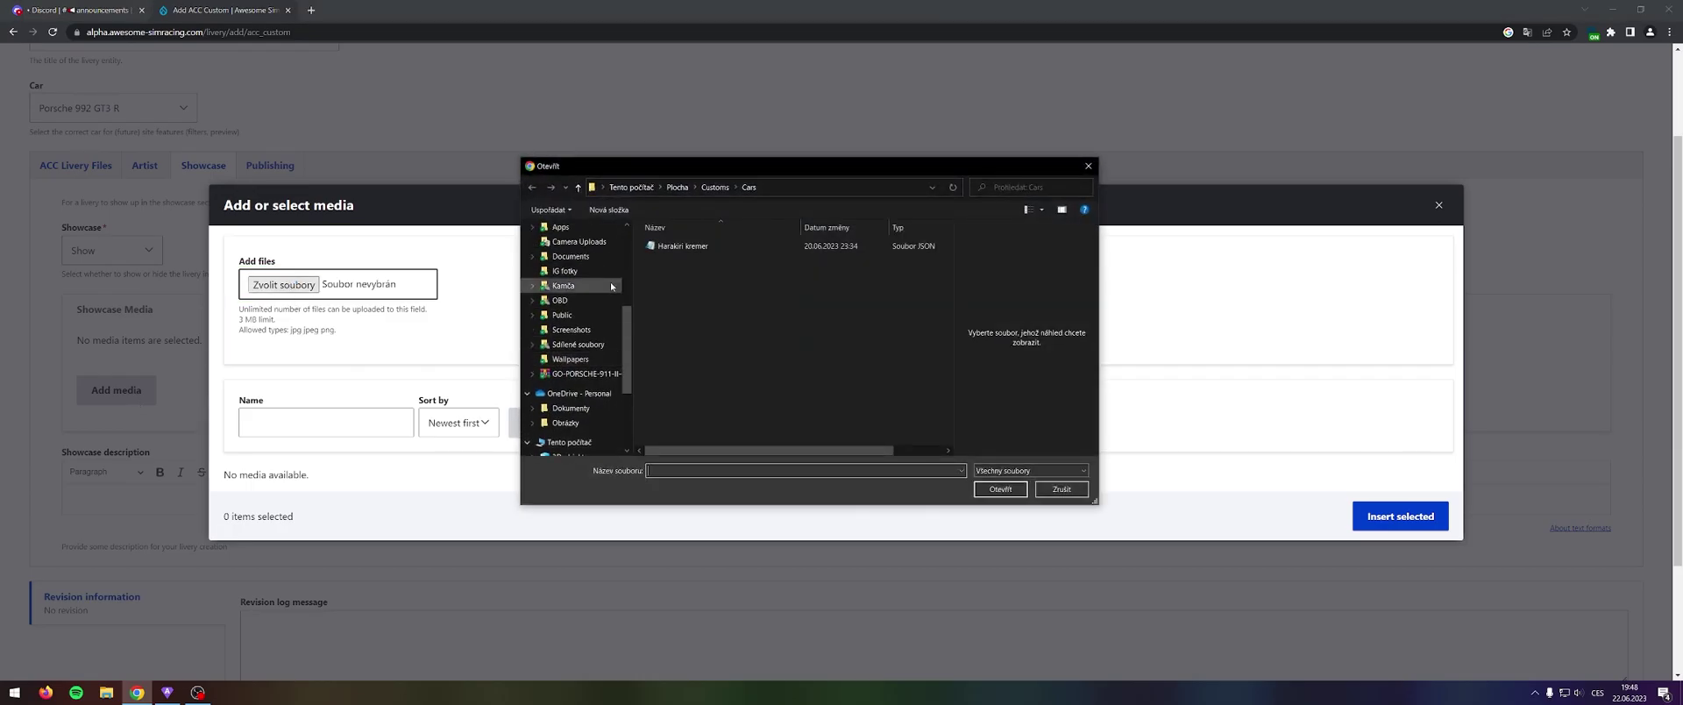
scroll(610, 288, up, 1)
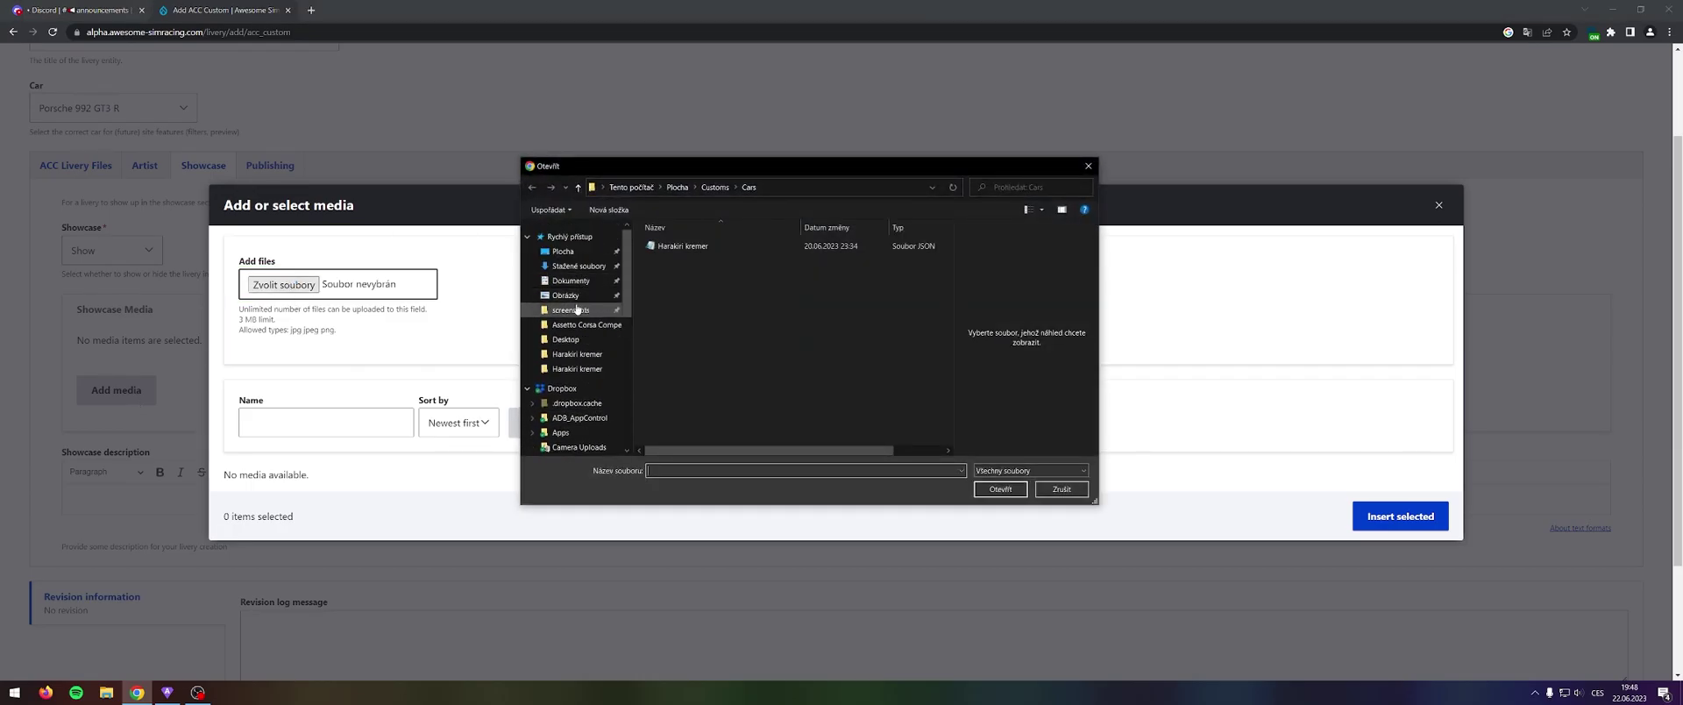
scroll(577, 309, down, 8)
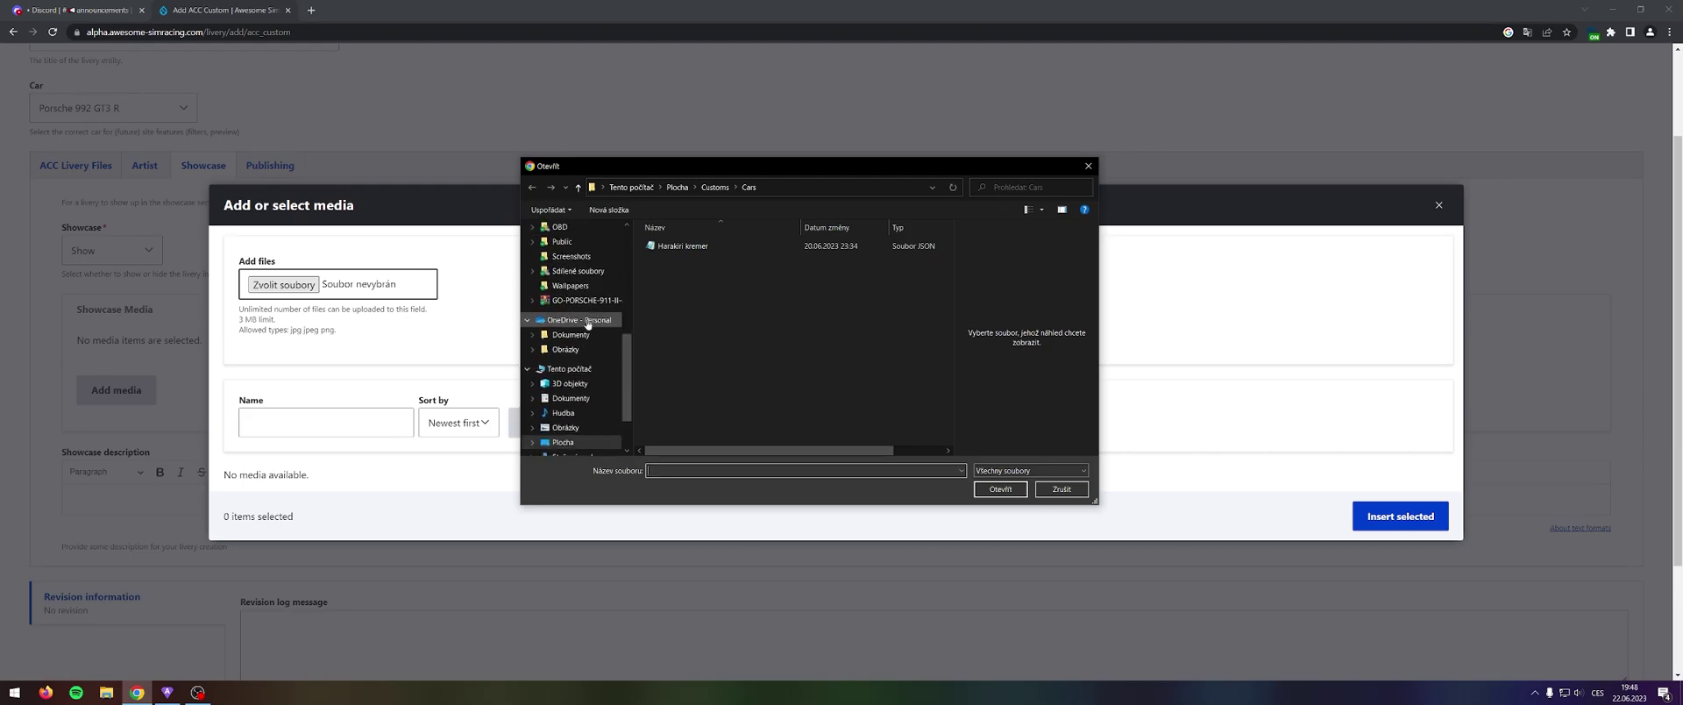
click(562, 399)
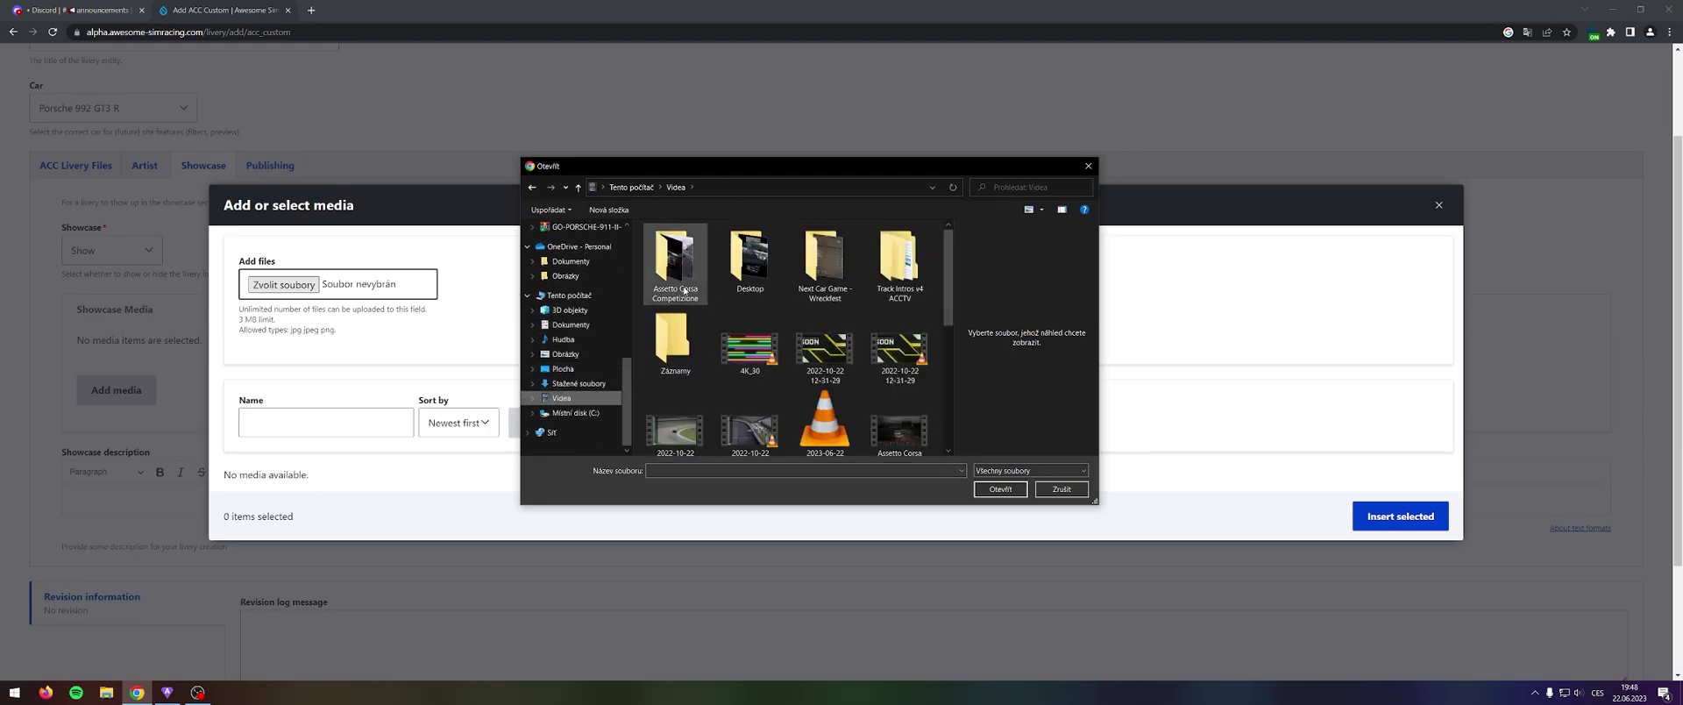
double_click(675, 259)
scroll(805, 309, down, 2)
scroll(805, 309, down, 10)
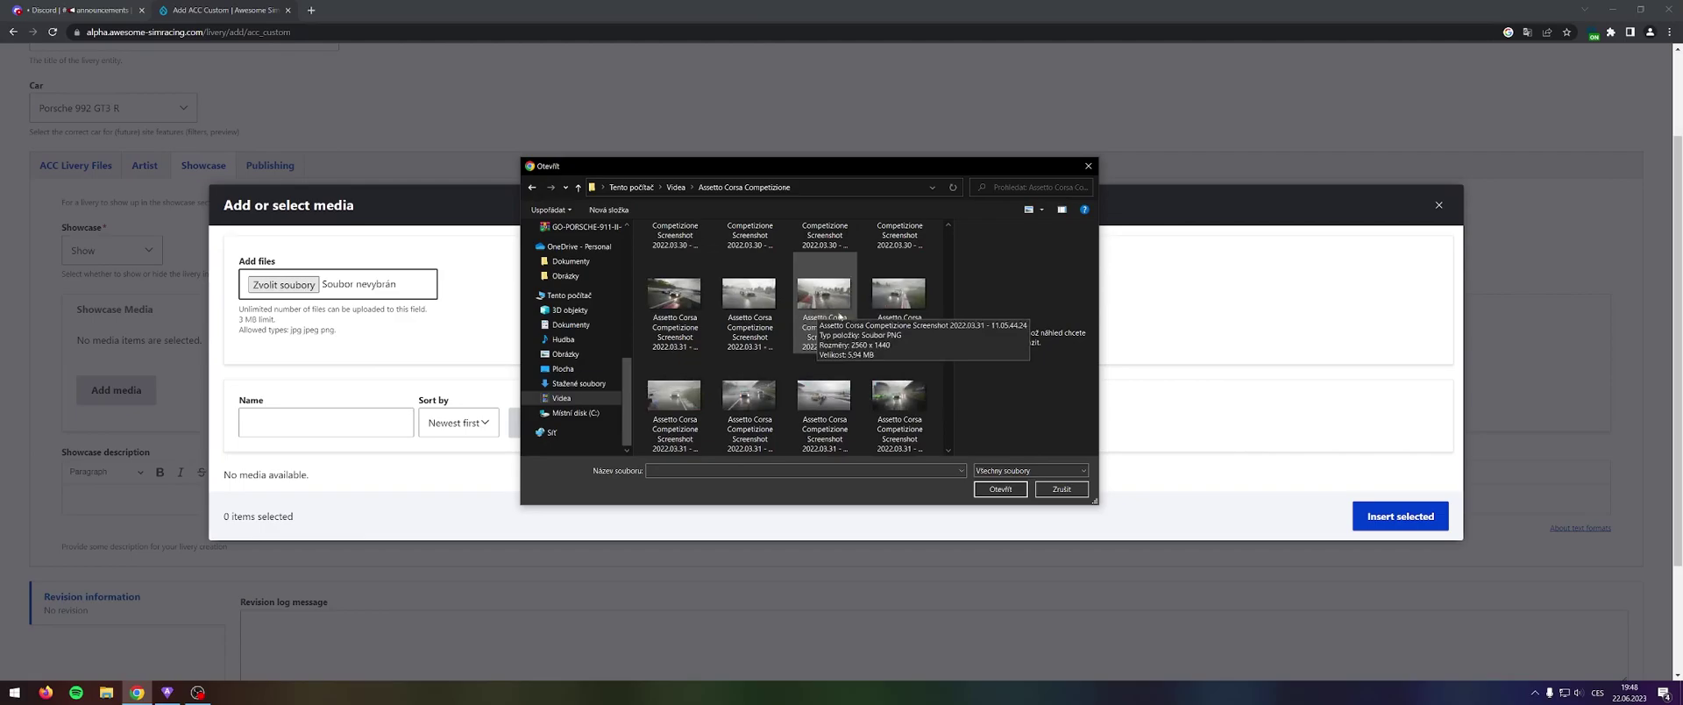
scroll(873, 339, down, 2)
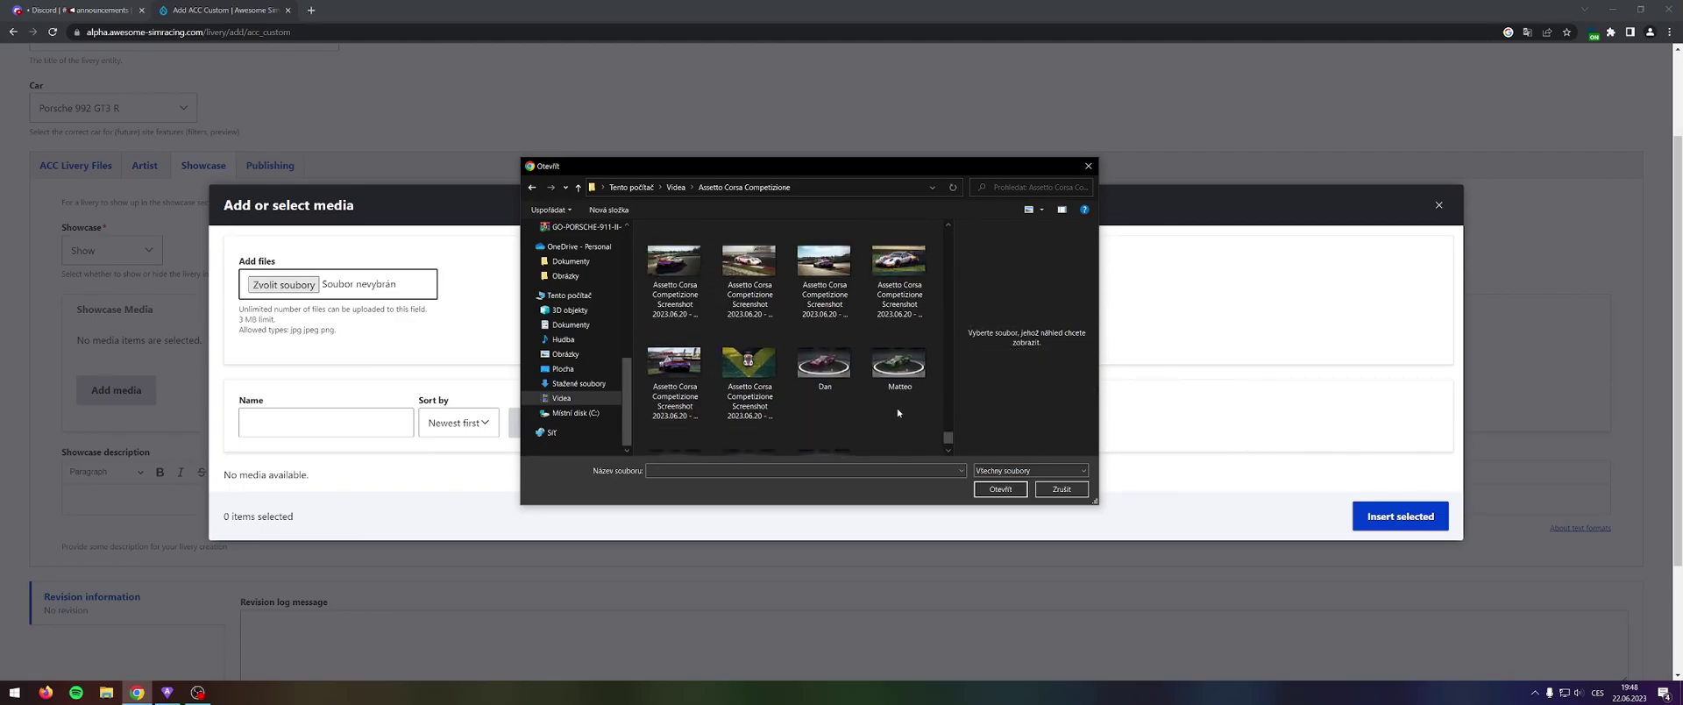
scroll(896, 412, up, 1)
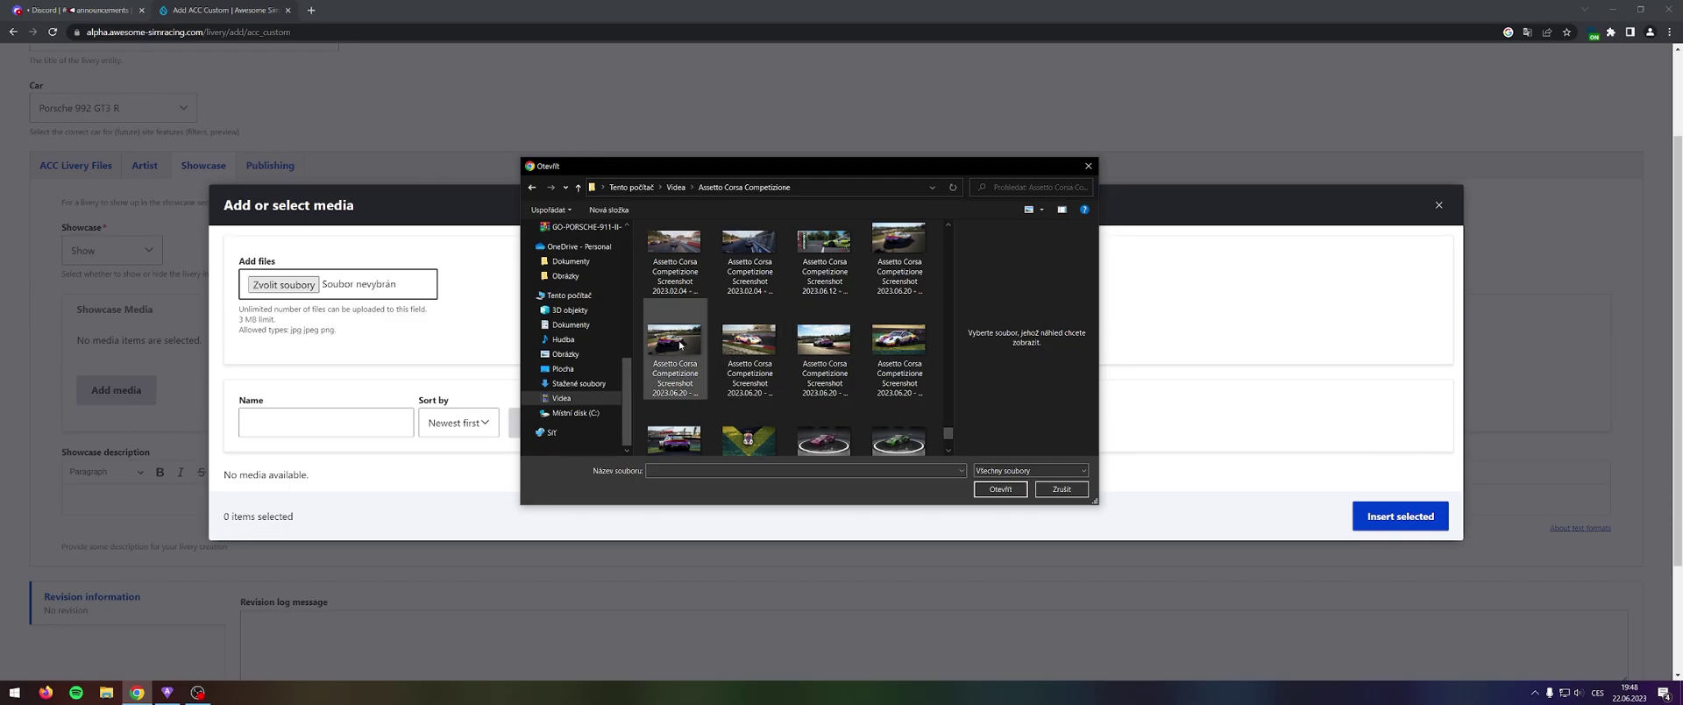
click(913, 352)
click(1000, 489)
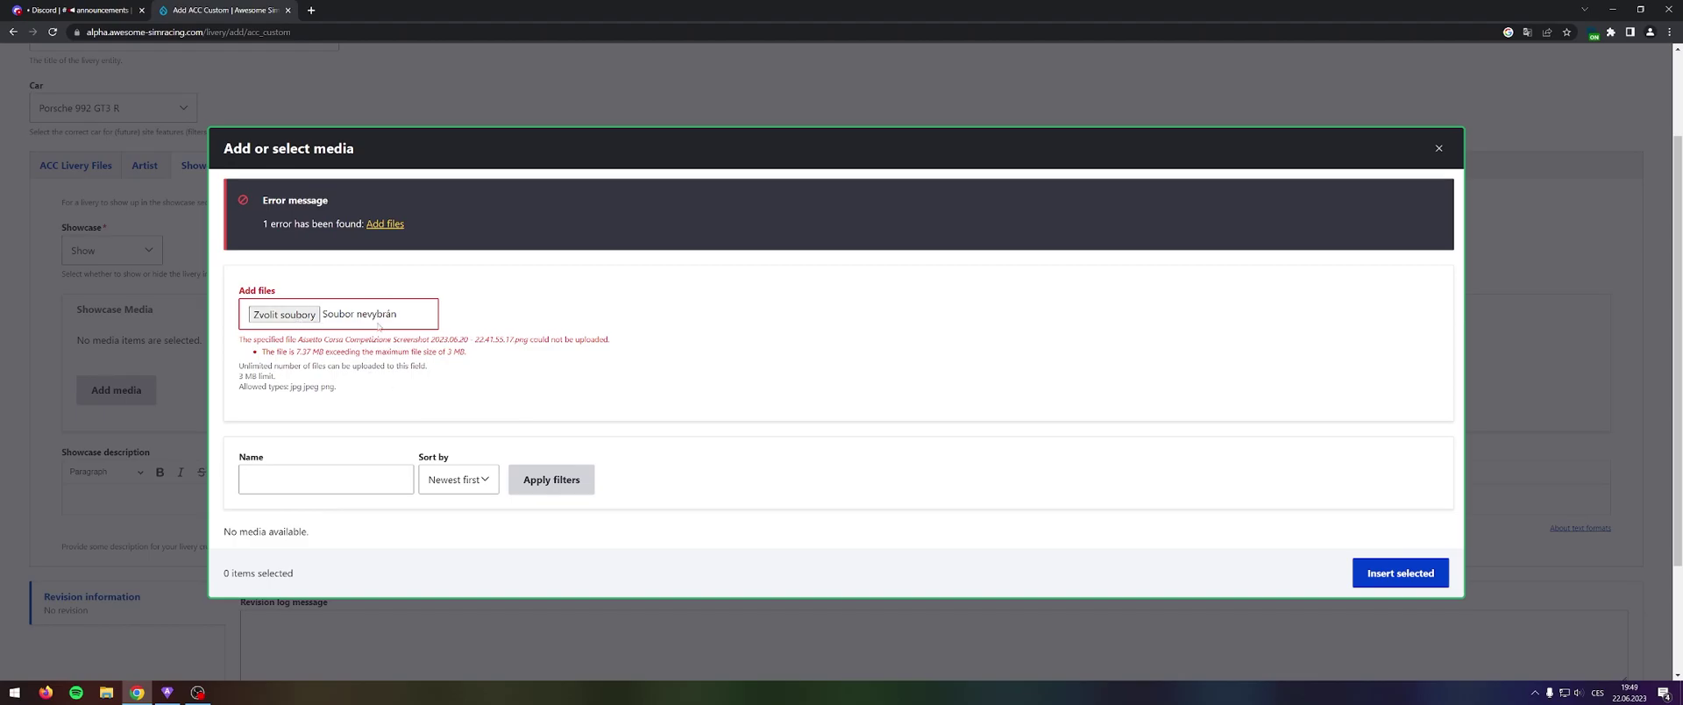
scroll(479, 423, up, 2)
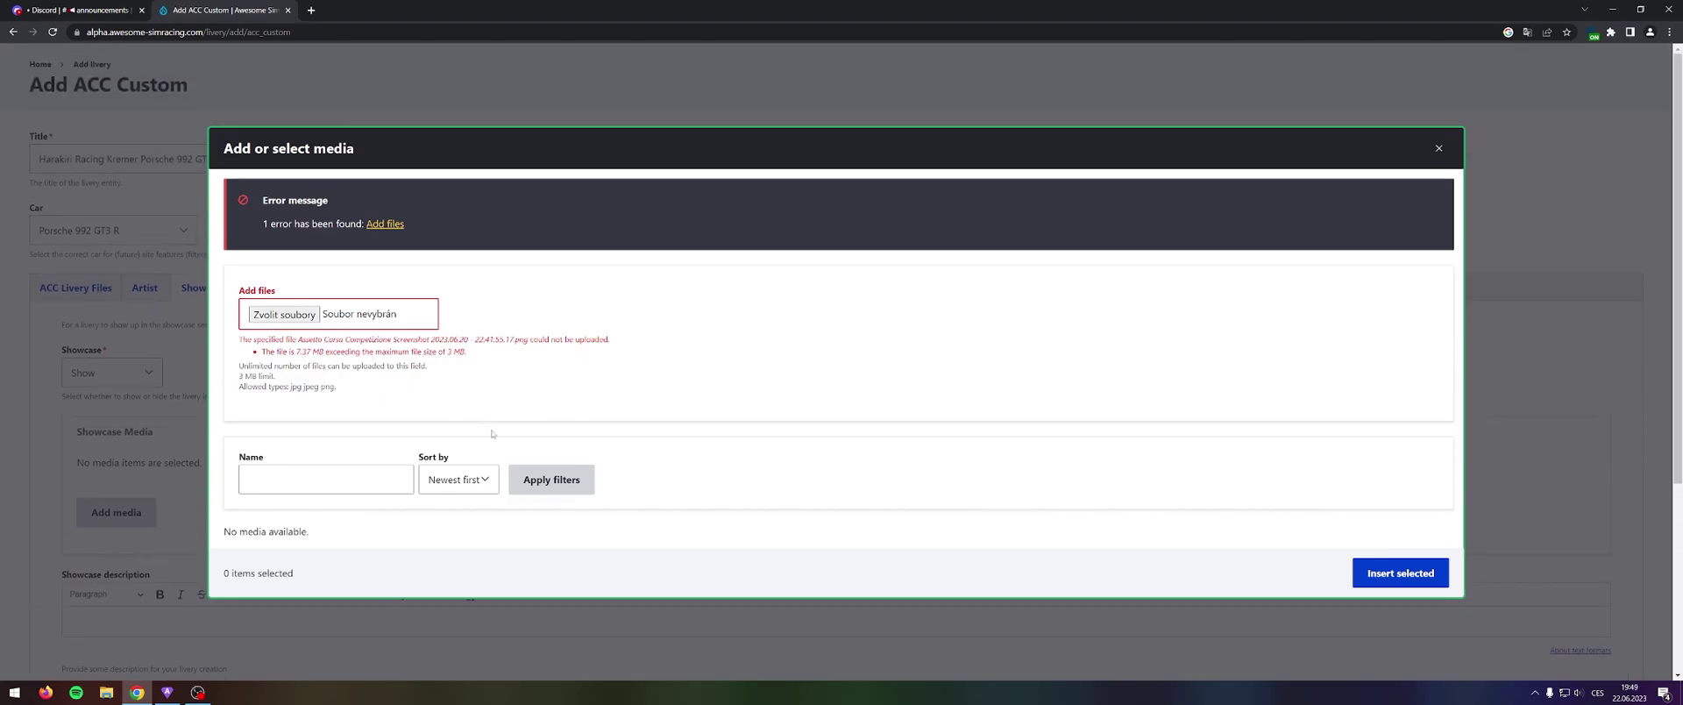
scroll(491, 428, down, 2)
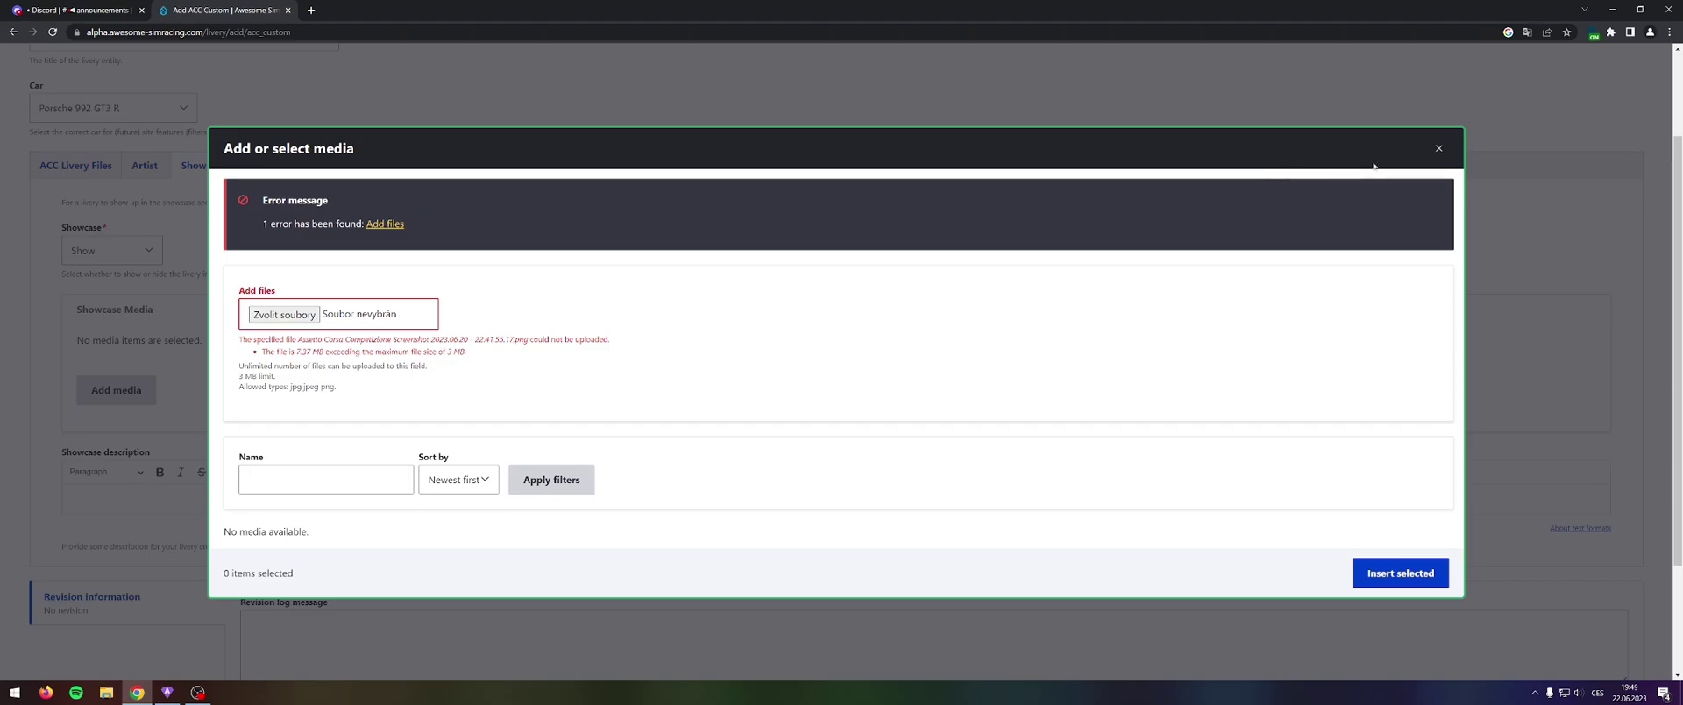
click(1439, 149)
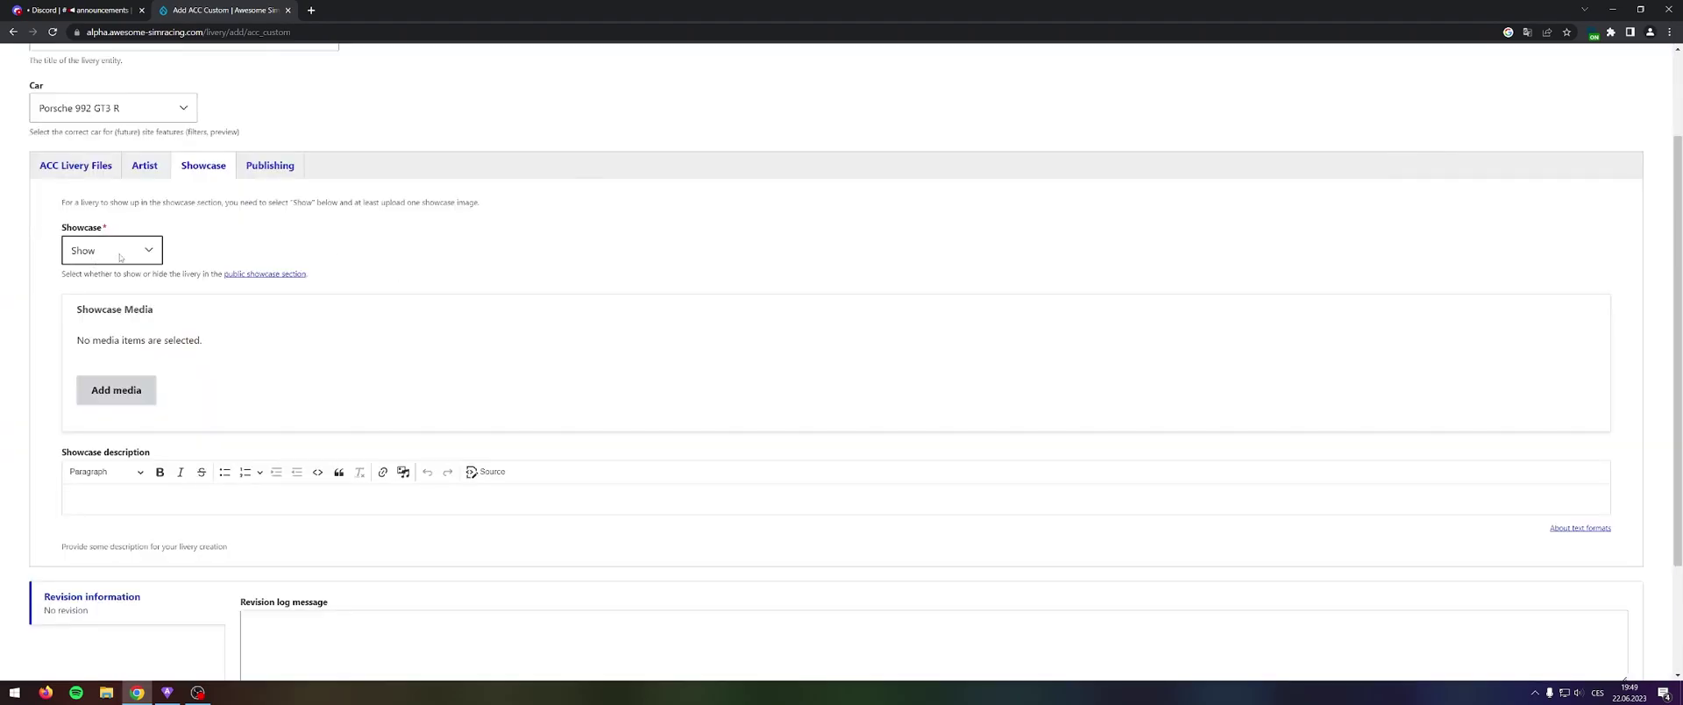
- Make sure the livery is enabled in the publishing settings and save it
scroll(219, 263, down, 2)
scroll(247, 319, up, 4)
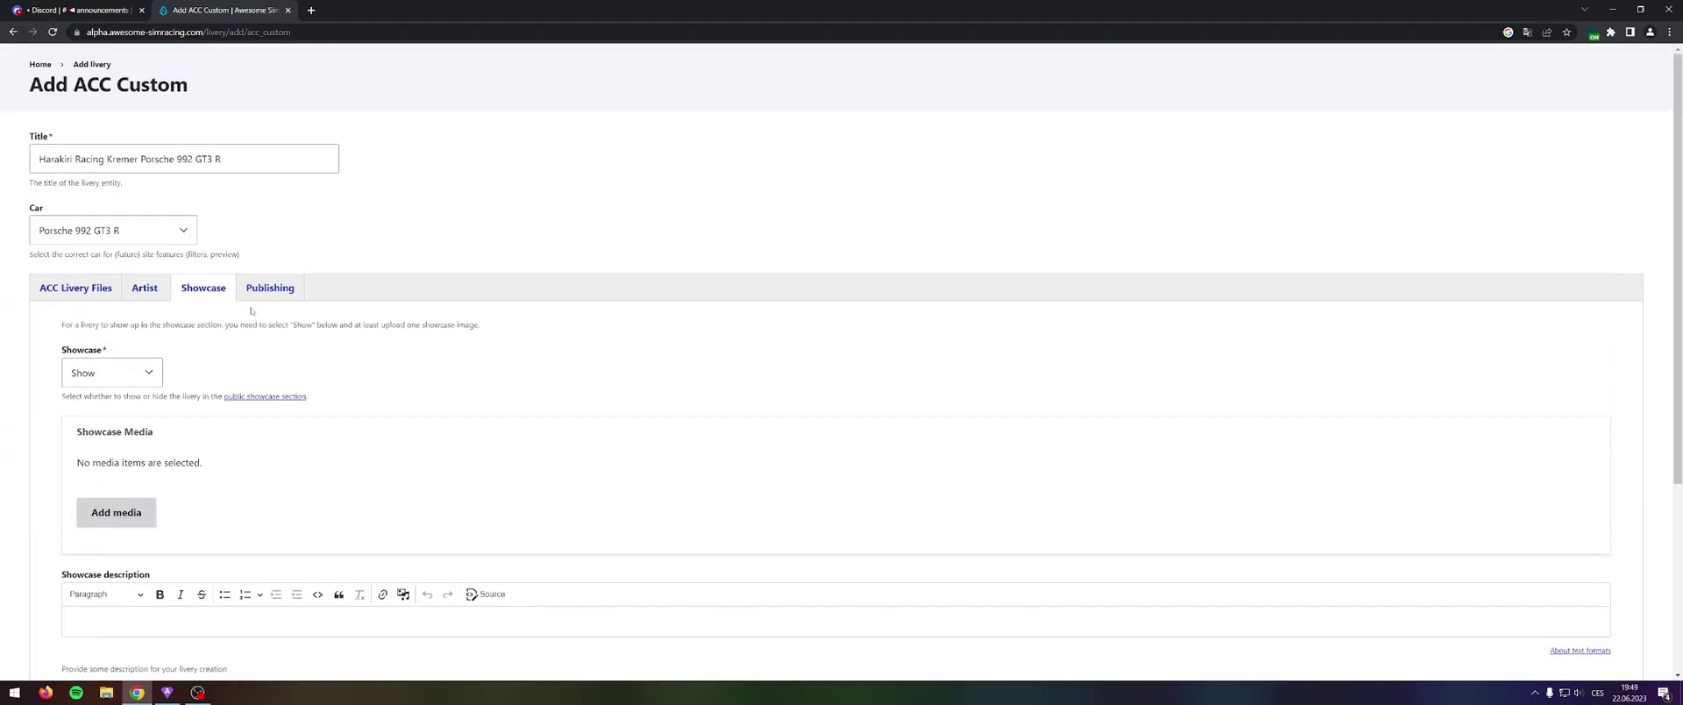
click(270, 288)
click(67, 327)
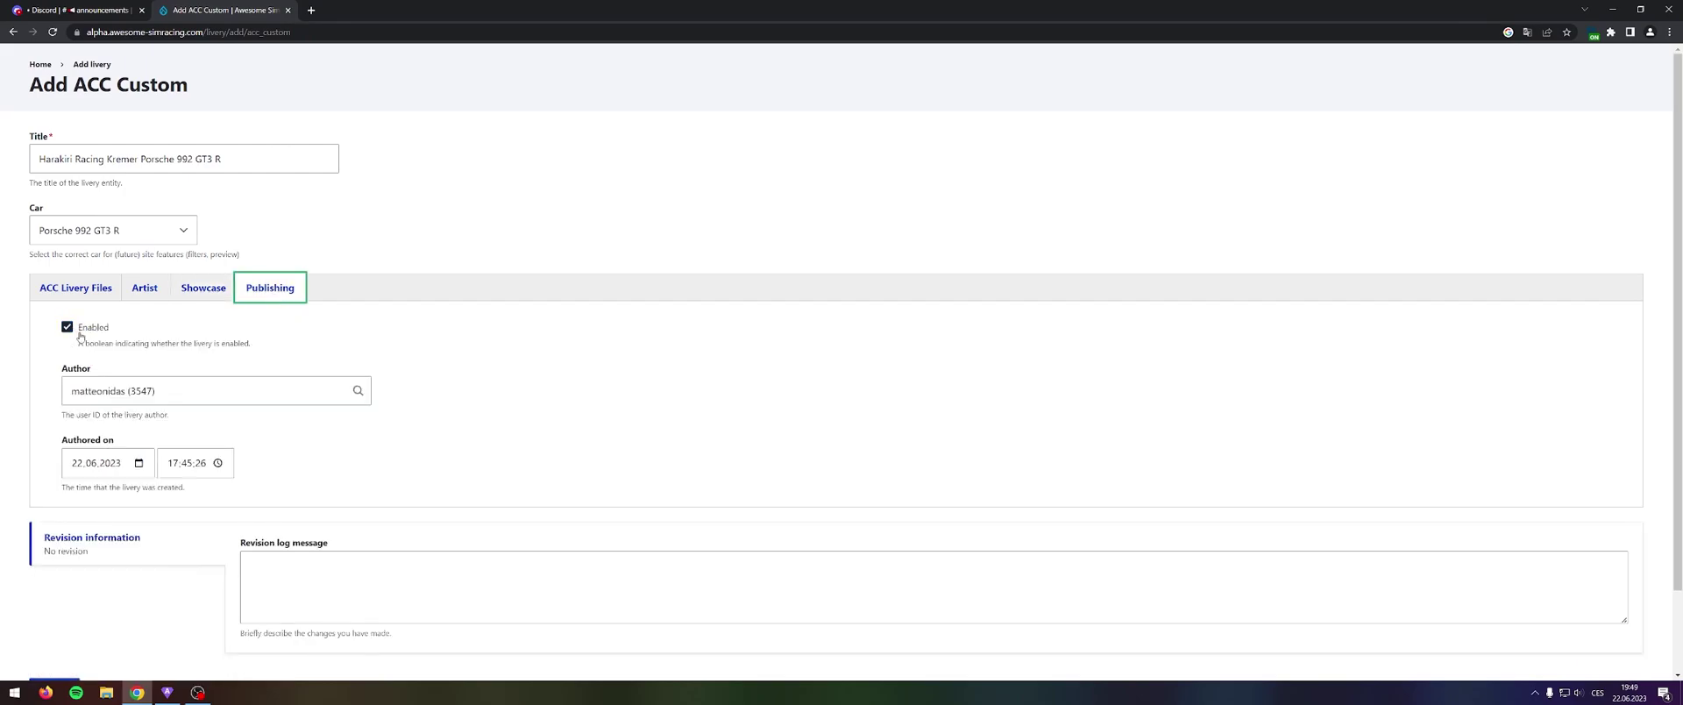
scroll(254, 437, down, 1)
scroll(254, 437, down, 1)
click(57, 601)
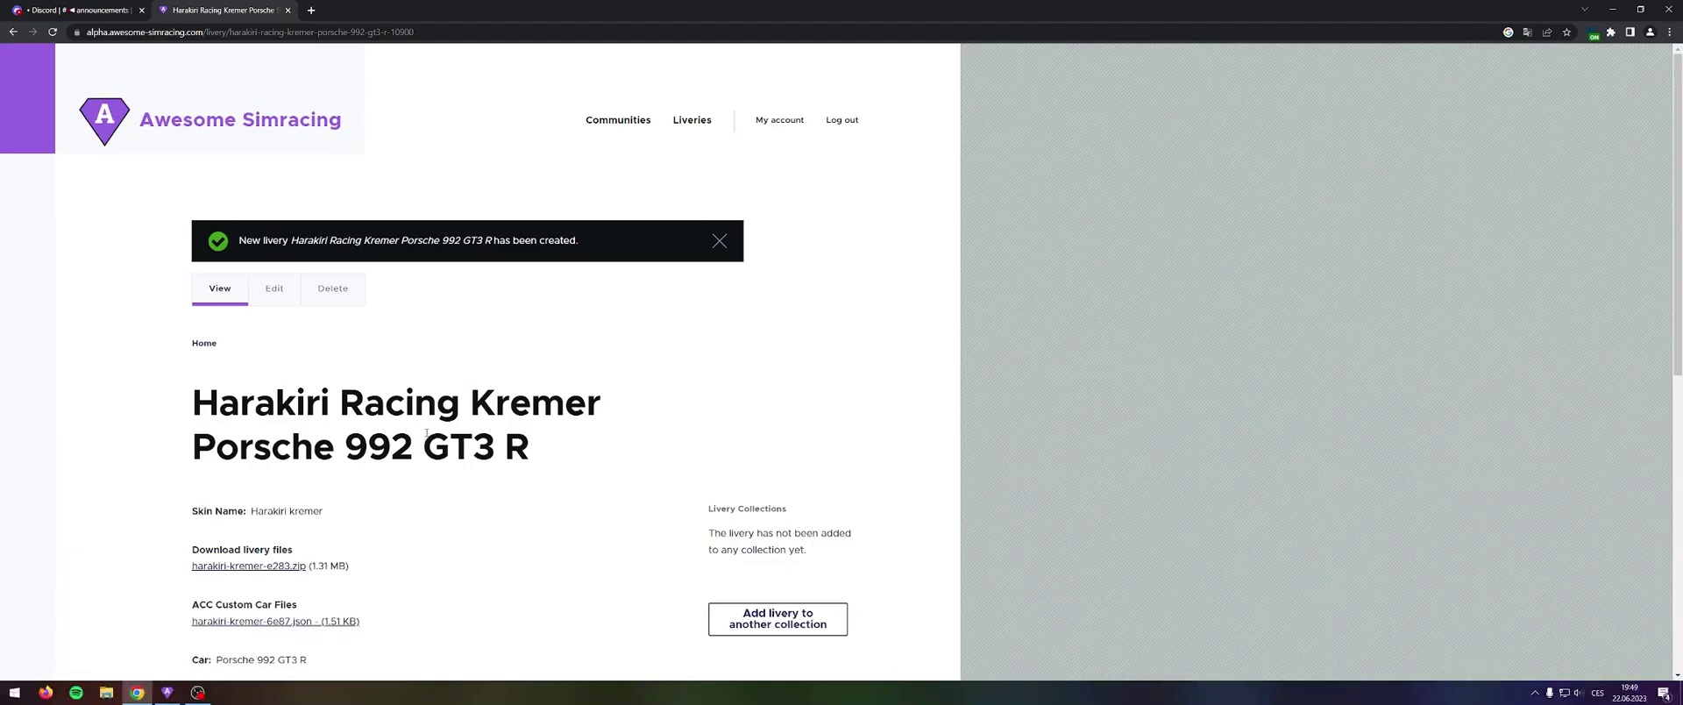
- Add the livery to the Harakiri Sprint Series community collection and save the collection item
scroll(426, 433, down, 1)
scroll(558, 436, down, 1)
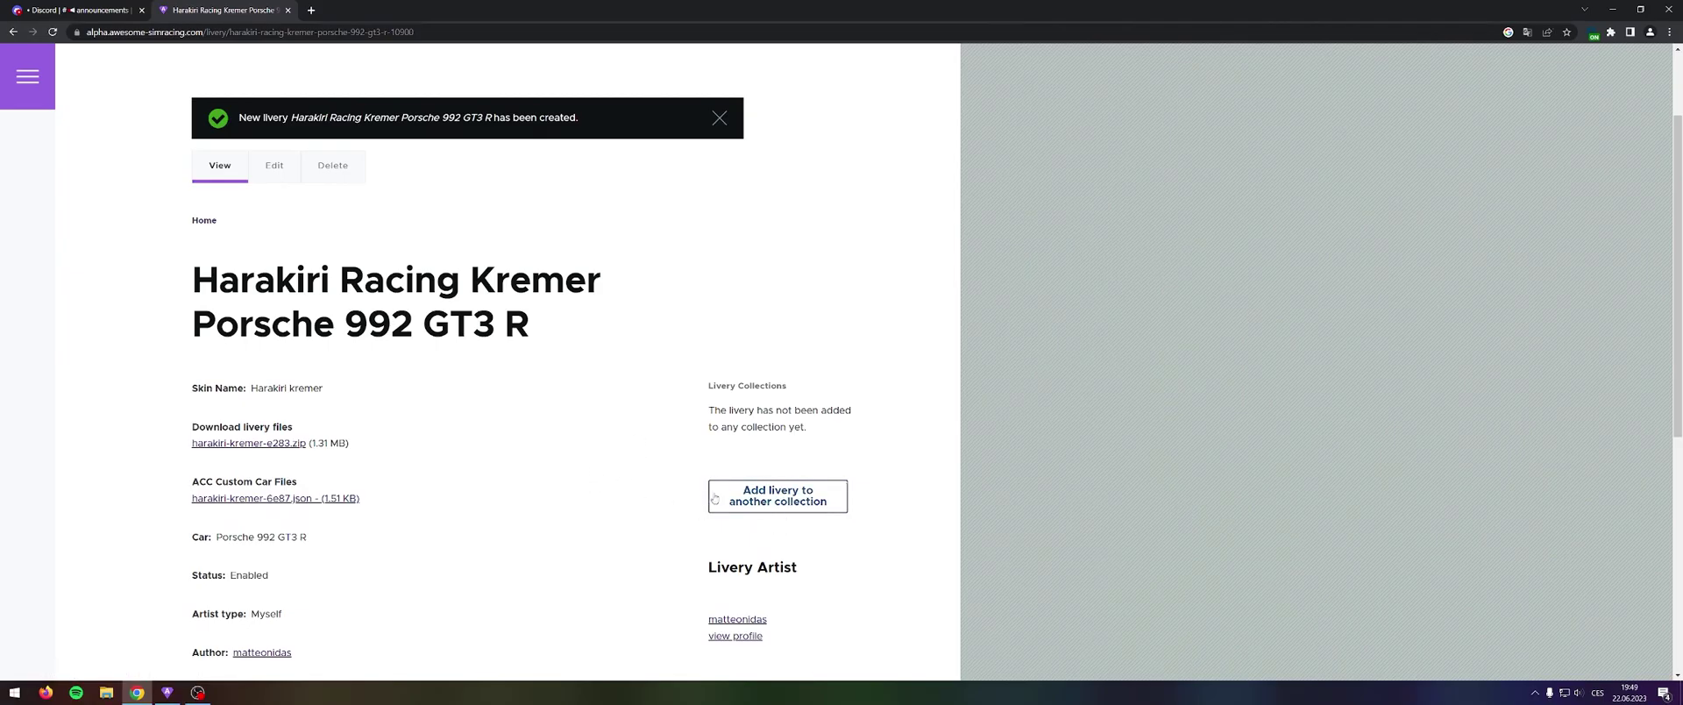
click(745, 496)
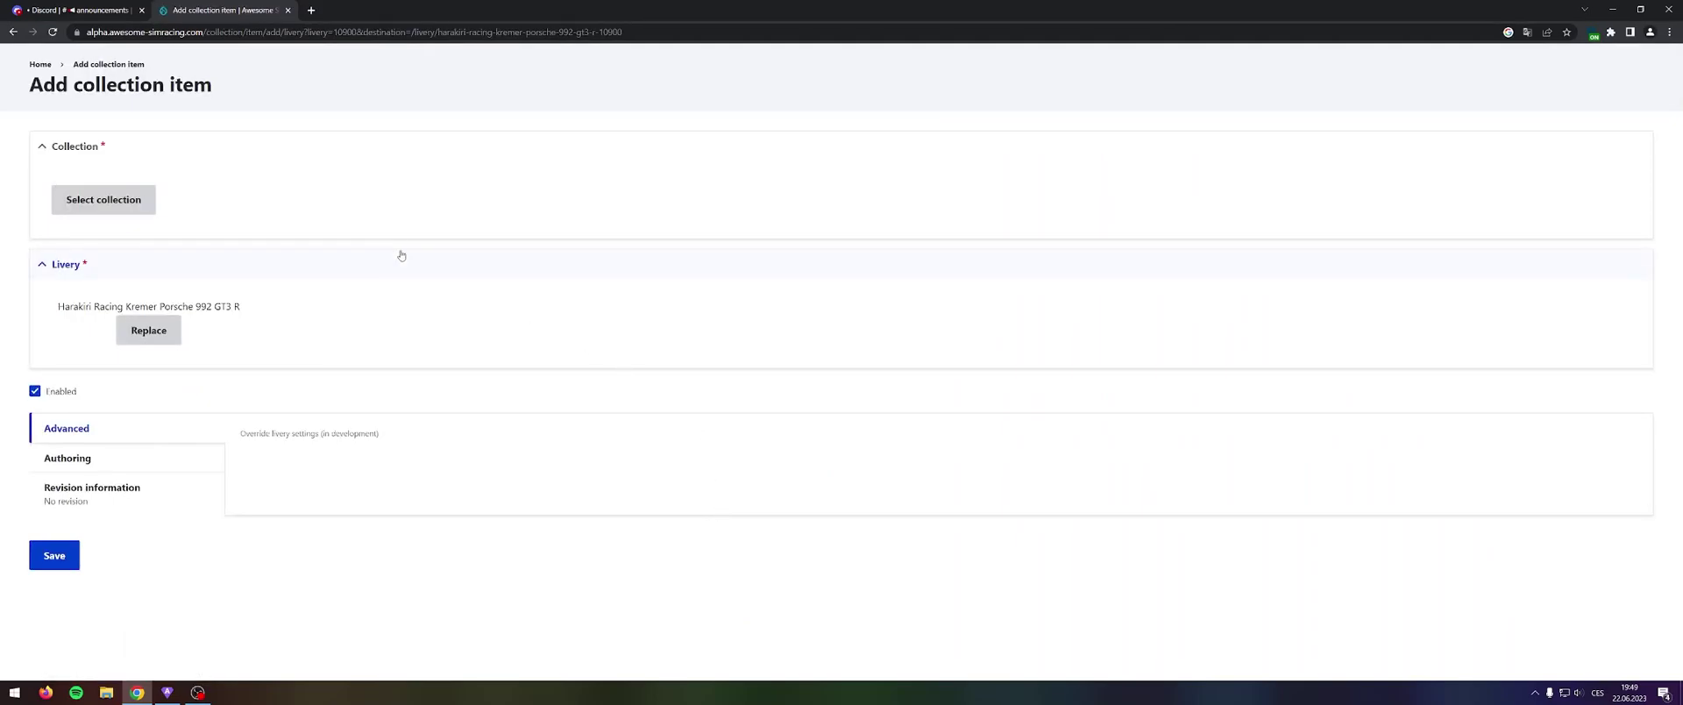
click(132, 200)
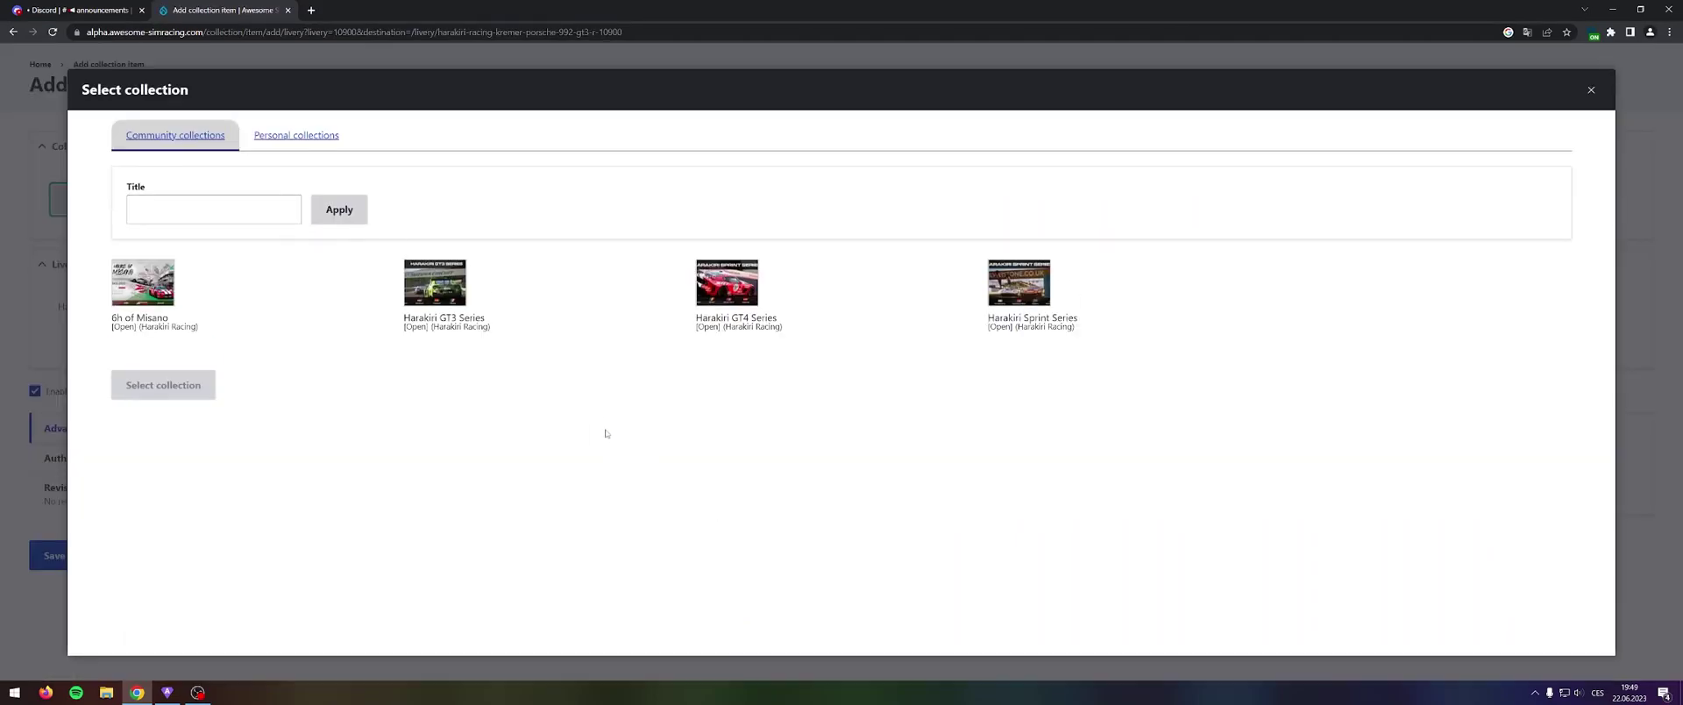
click(1033, 290)
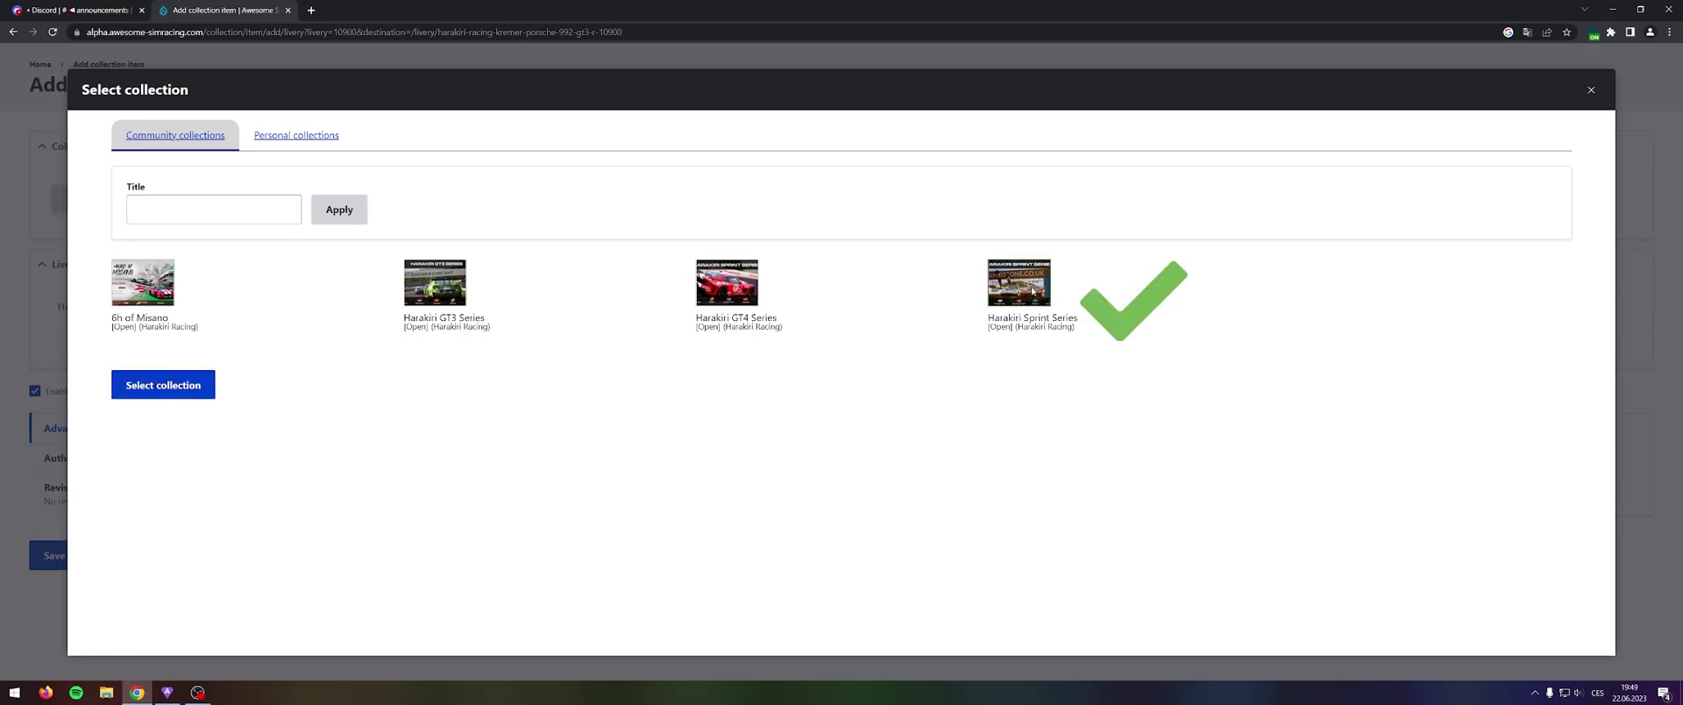
click(193, 390)
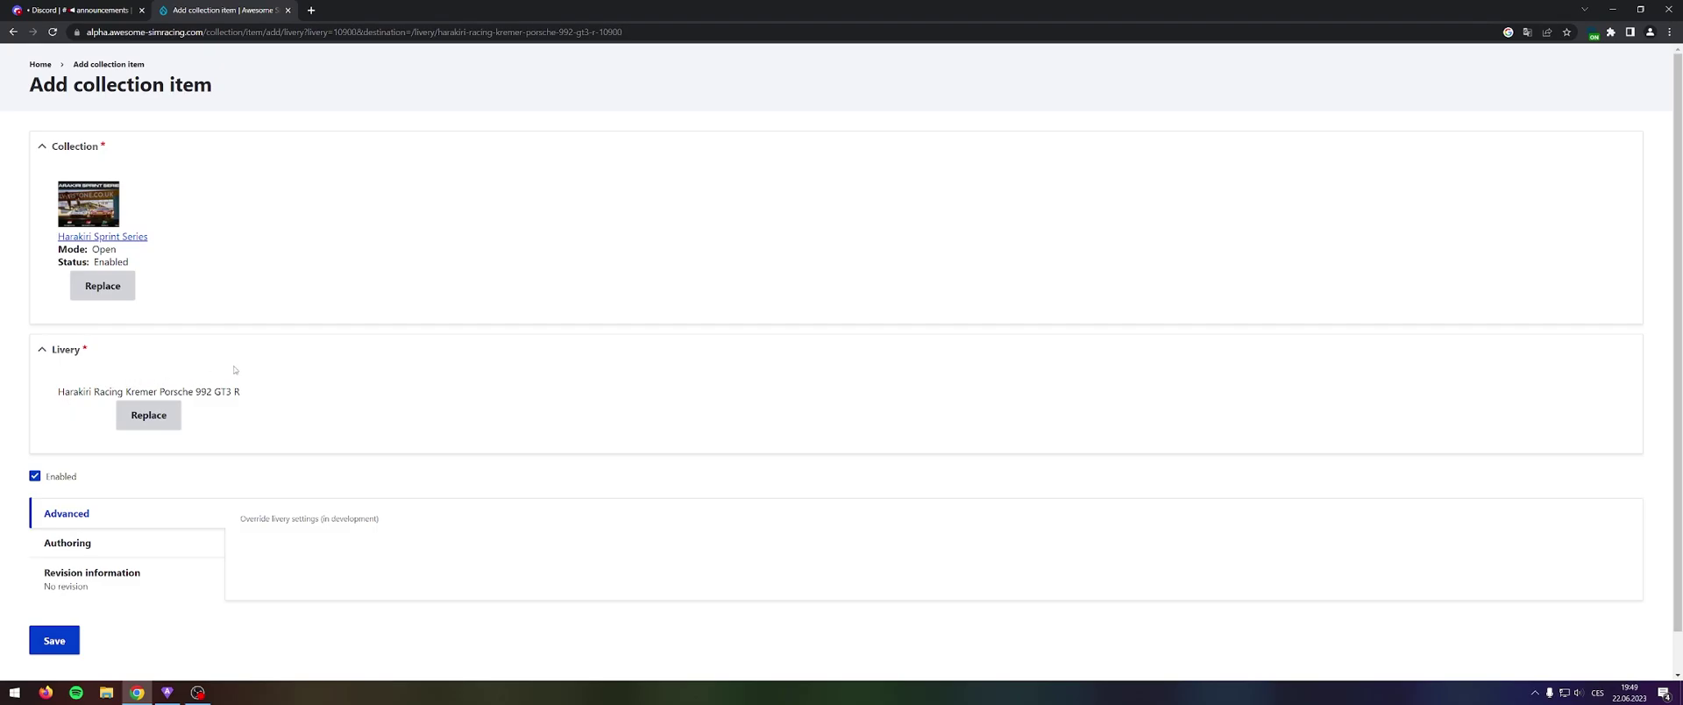
click(54, 640)
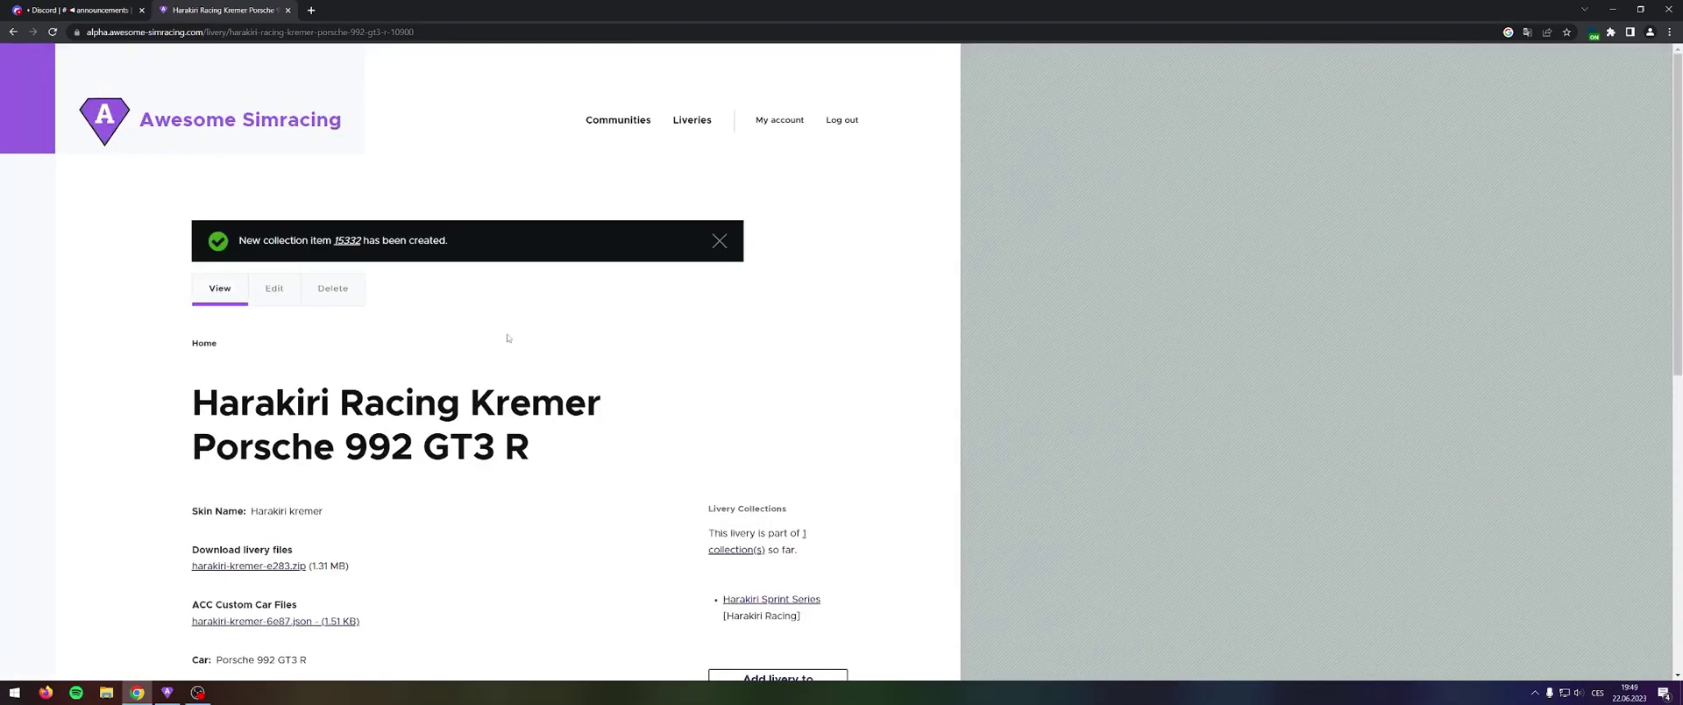
- Open the Harakiri Sprint Series collection and look through its liveries for the Harakiri kremer skin
scroll(748, 442, down, 2)
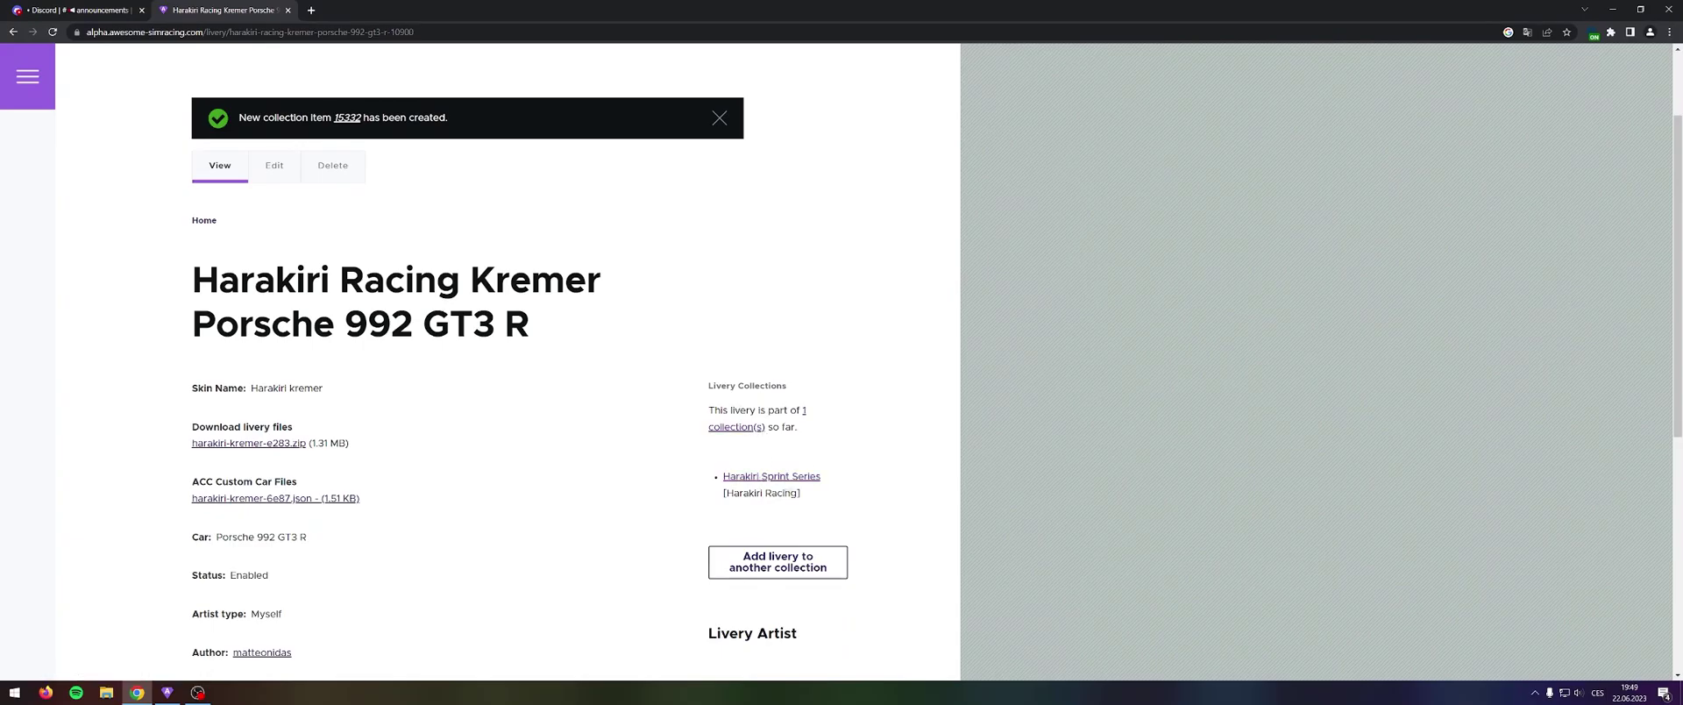
click(770, 478)
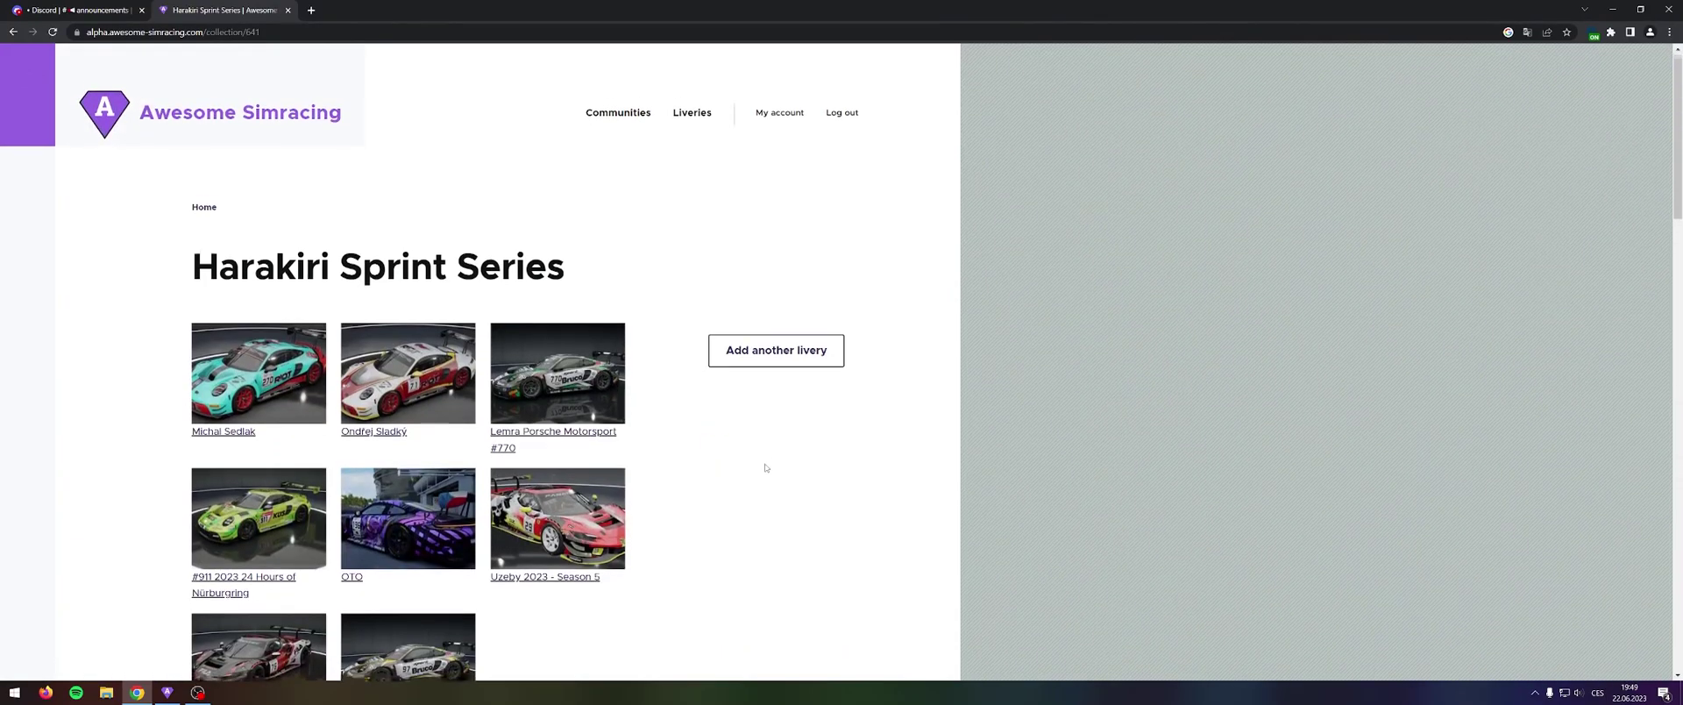
scroll(765, 469, down, 2)
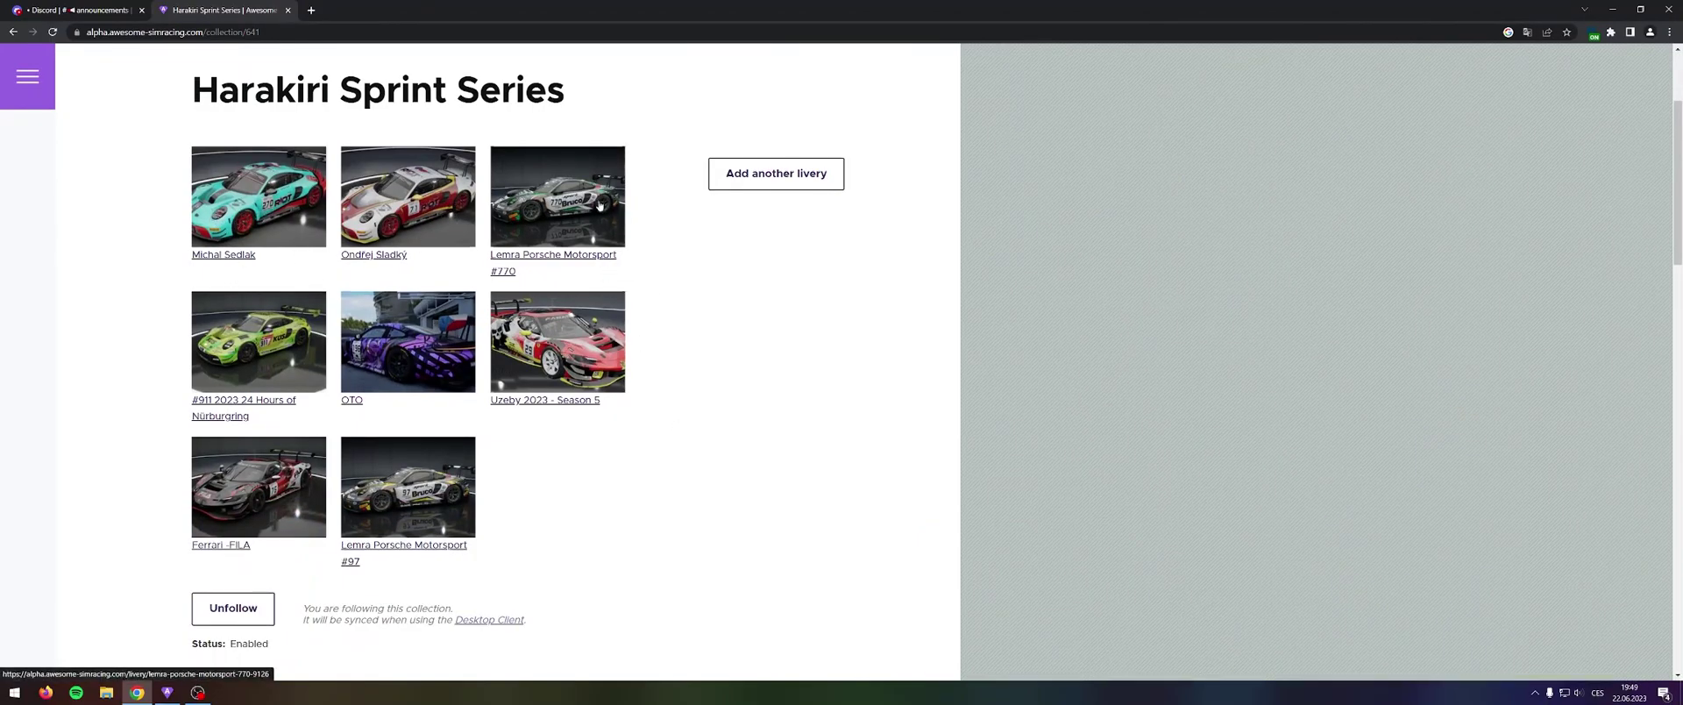
scroll(601, 205, down, 1)
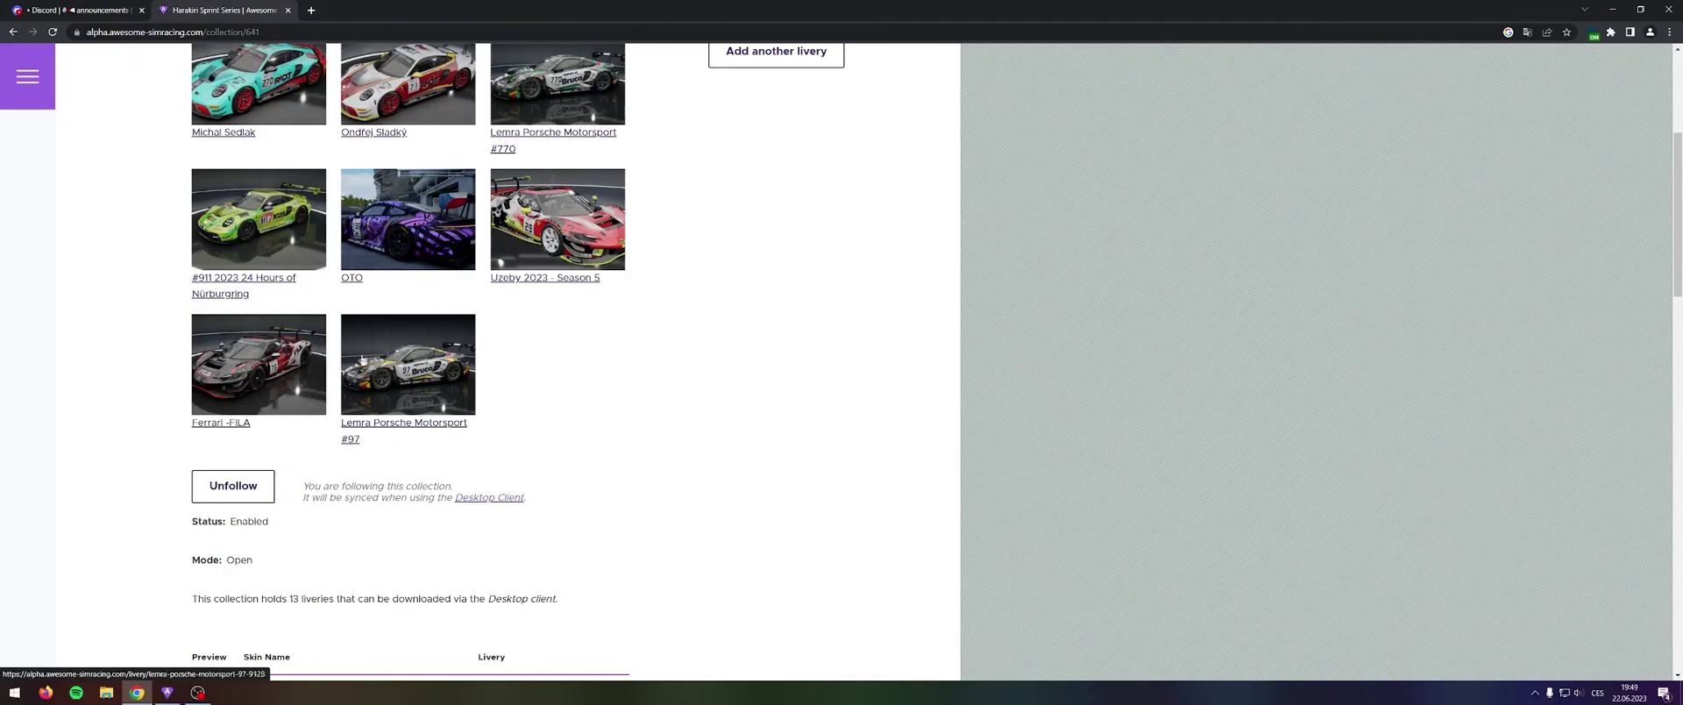
scroll(267, 237, down, 1)
scroll(268, 237, down, 4)
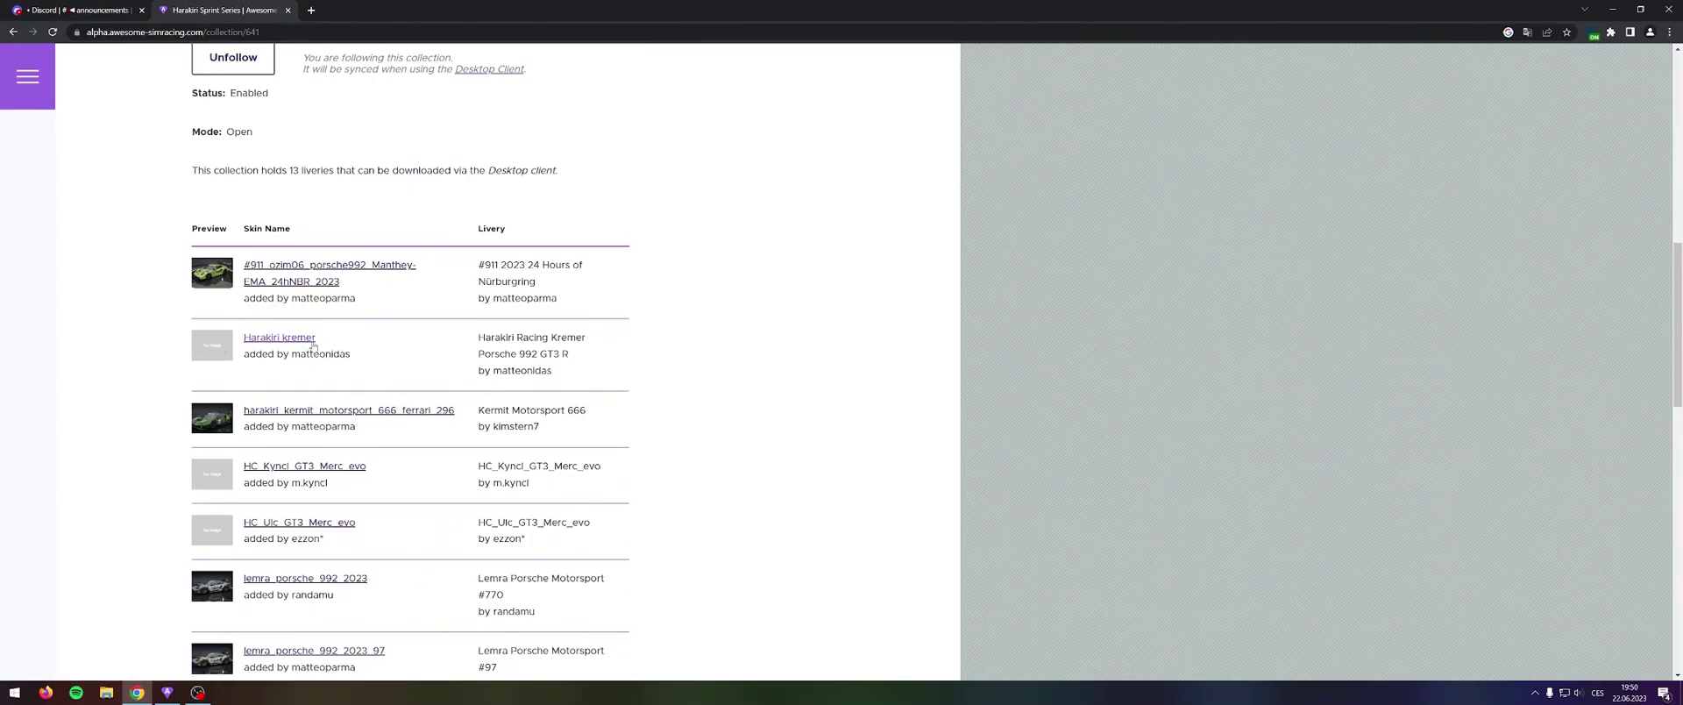
double_click(532, 337)
scroll(537, 403, up, 3)
scroll(536, 404, up, 4)
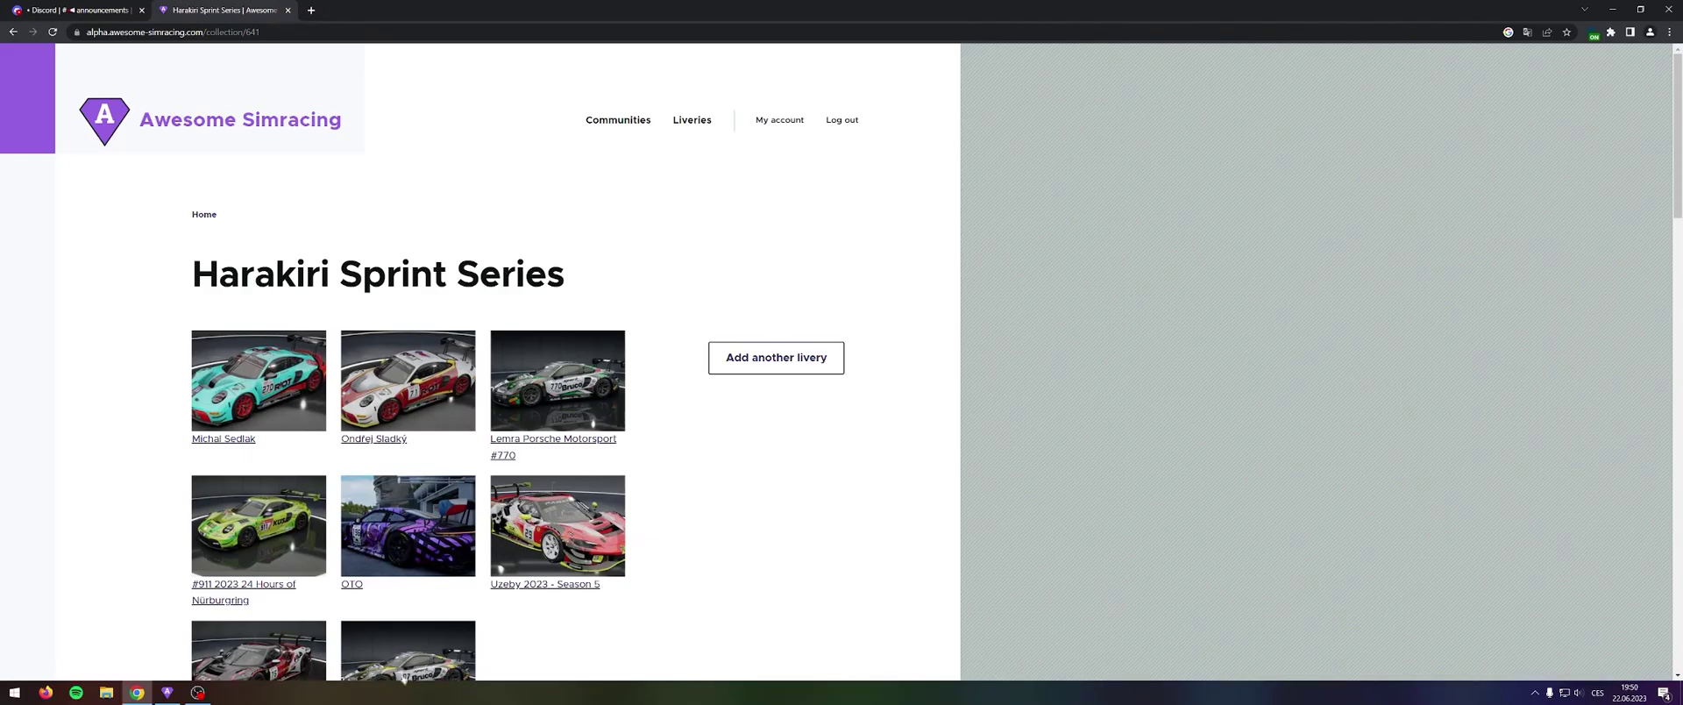
- Switch to the Awesome Simracing desktop client and check its API key status
click(173, 697)
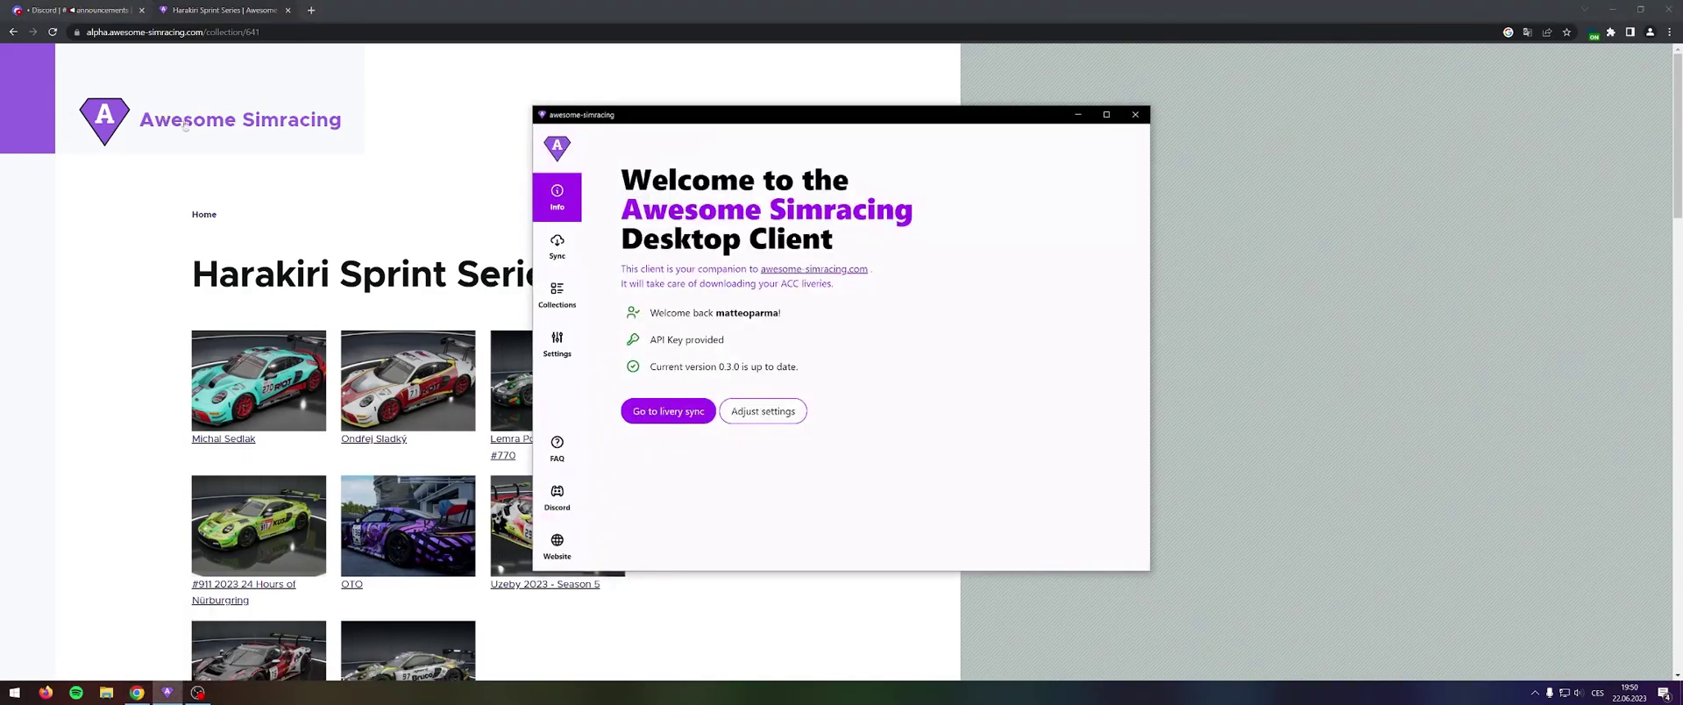
drag(806, 123, 849, 204)
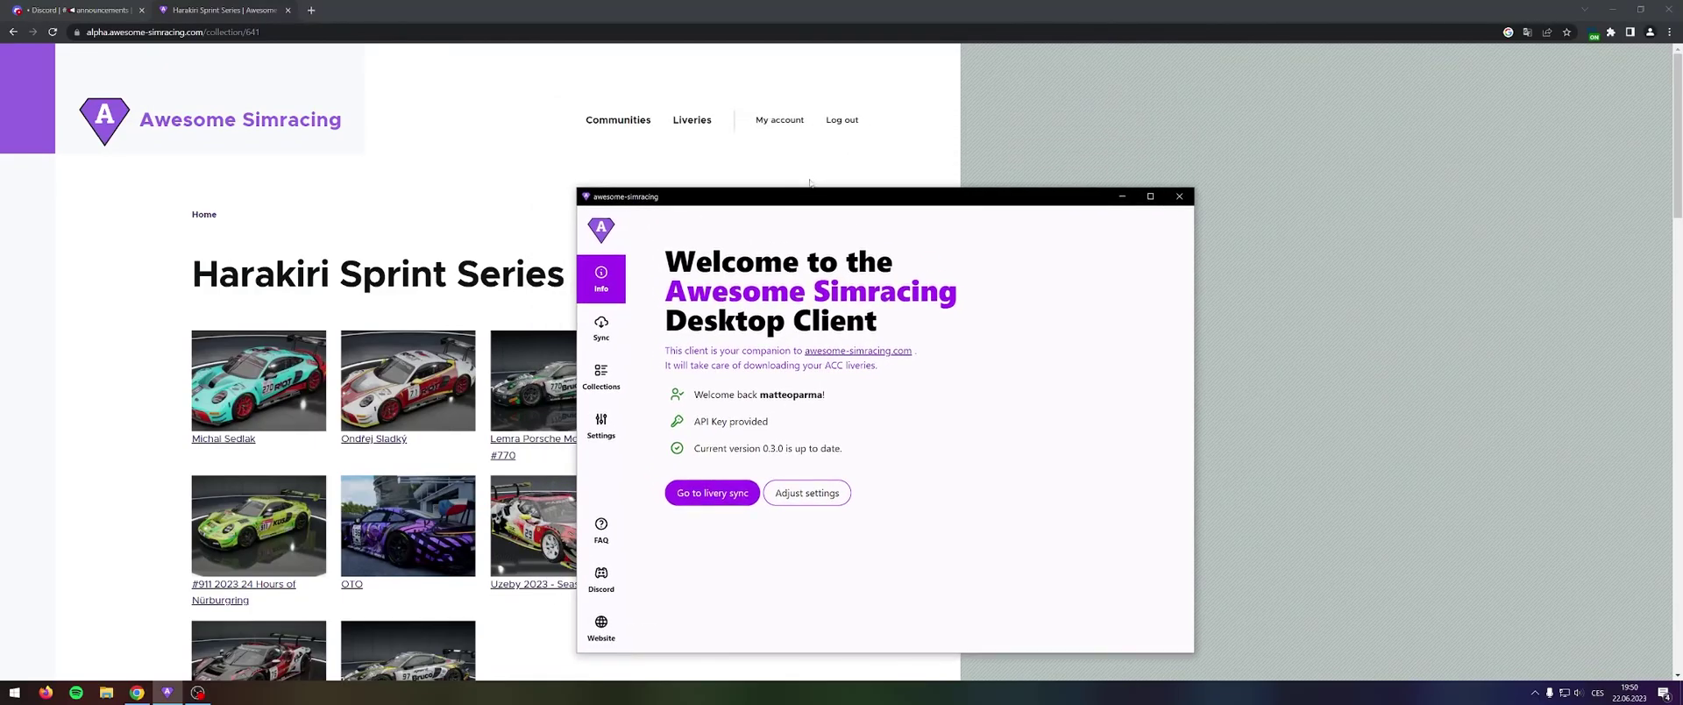
double_click(701, 422)
- View the account's API key on the website and compare it with the desktop client's authentication settings
click(779, 120)
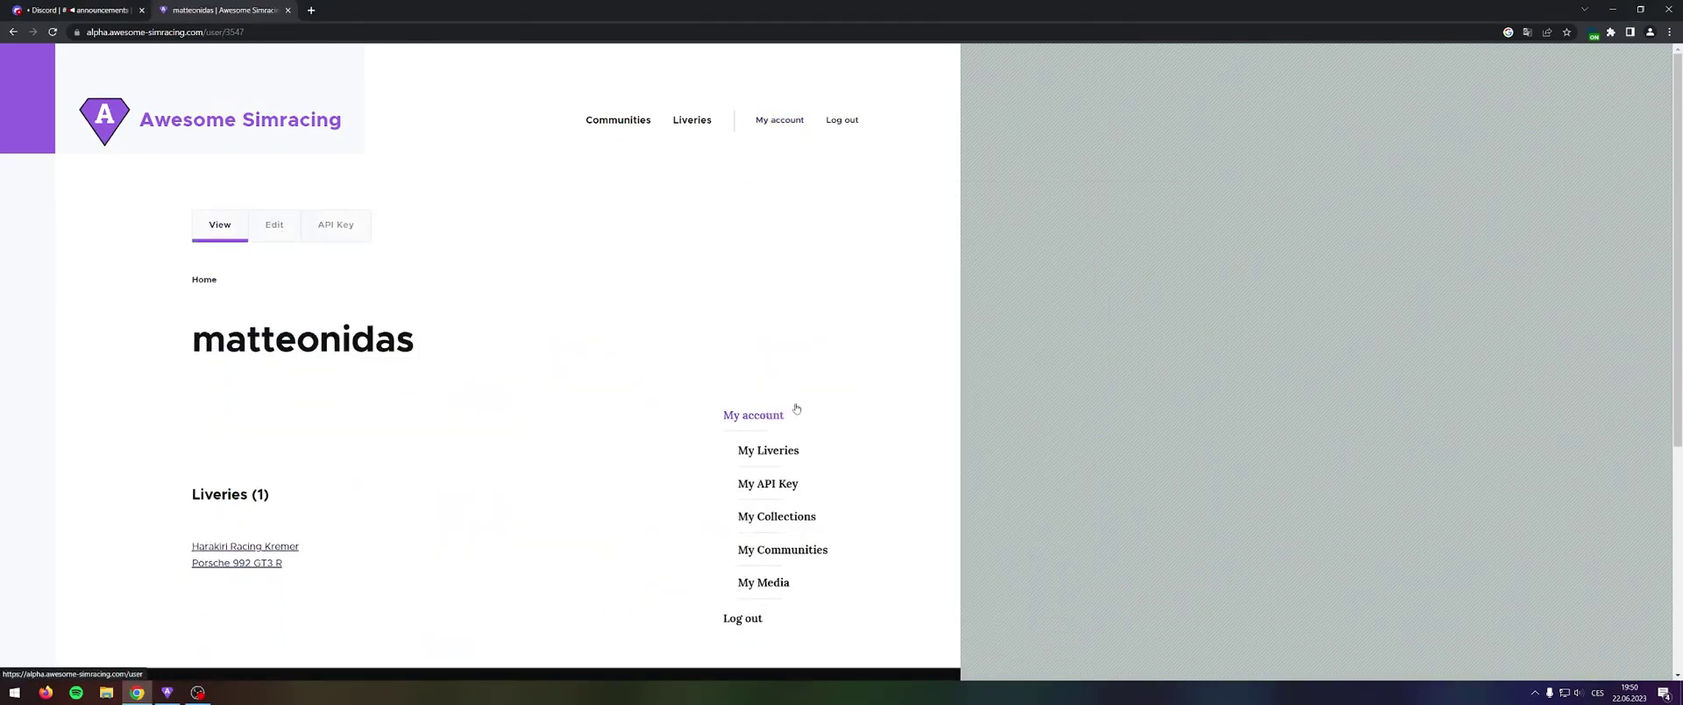
click(773, 483)
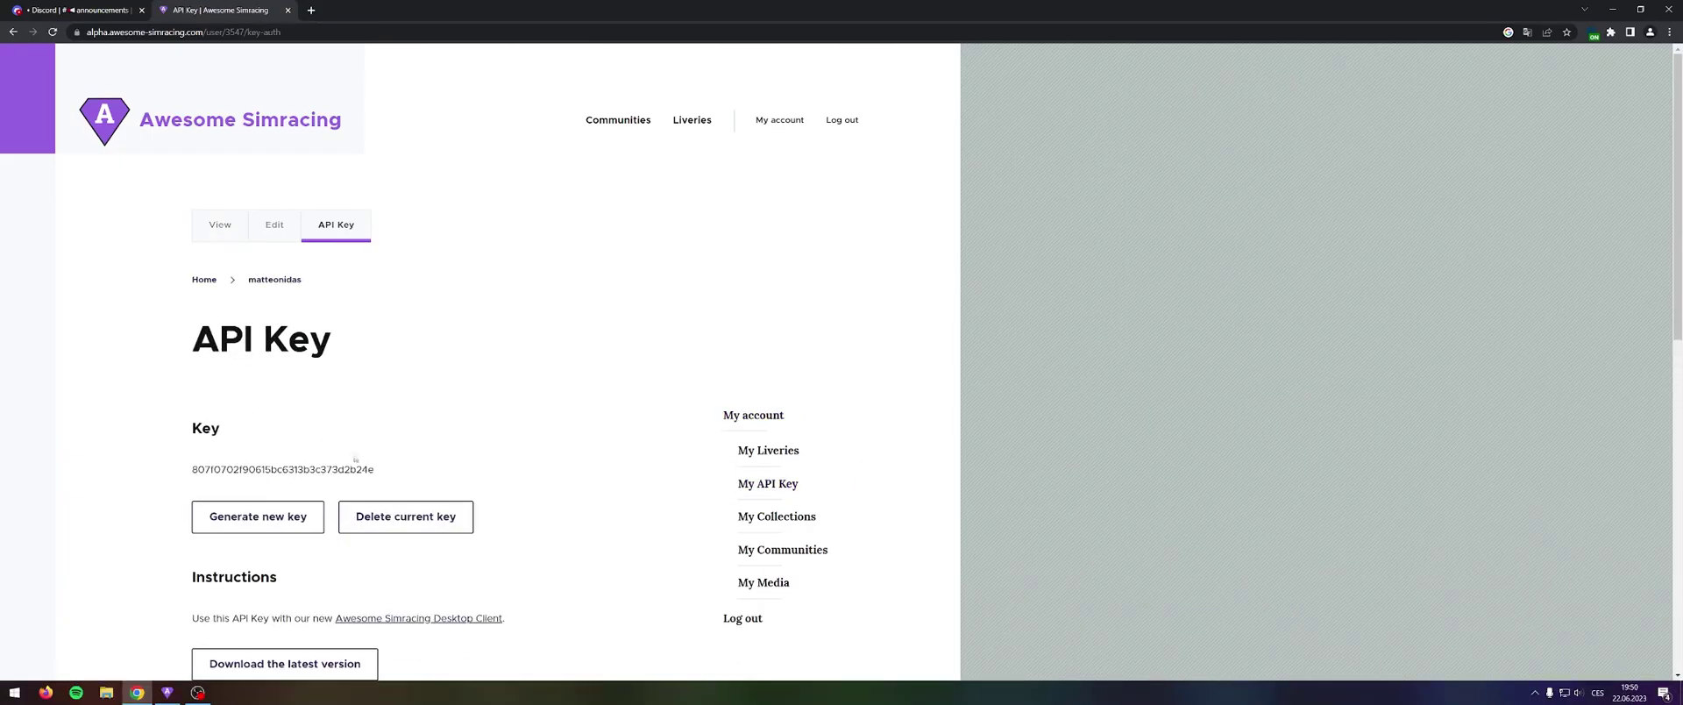
click(168, 693)
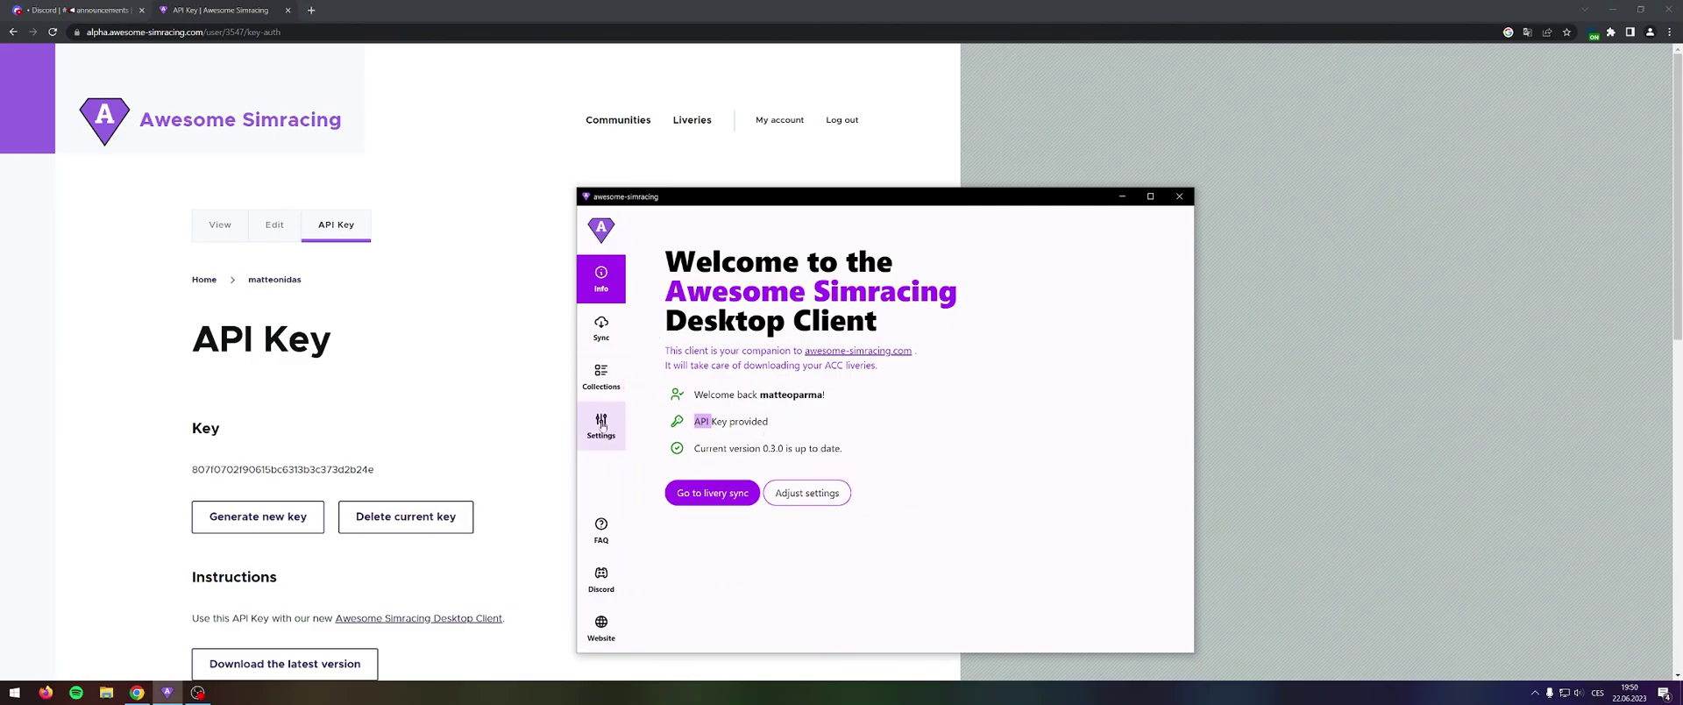
click(597, 429)
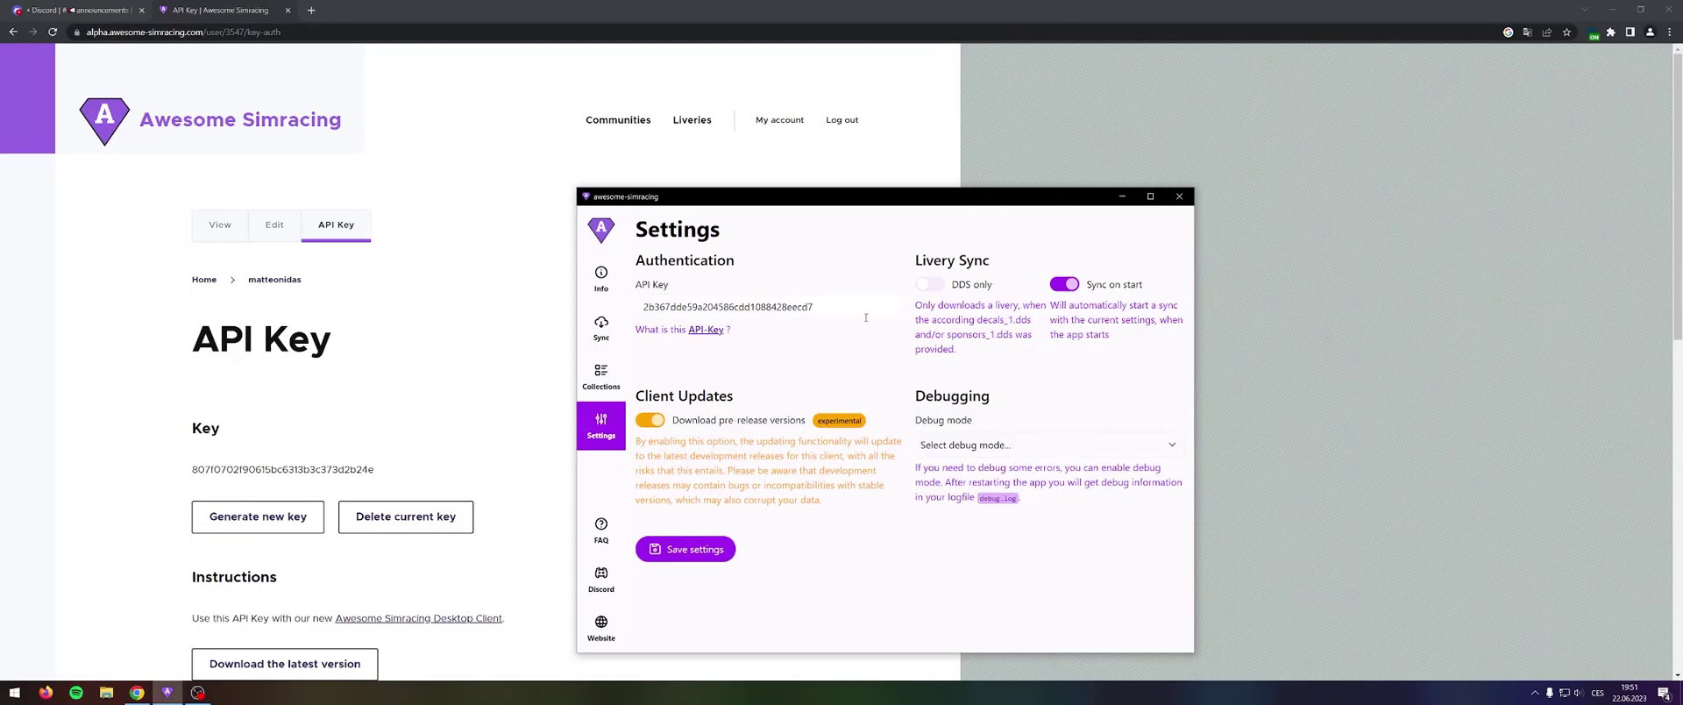
- From the desktop client's collections section, open the website account settings and view the Auto Follow Collections options
click(605, 394)
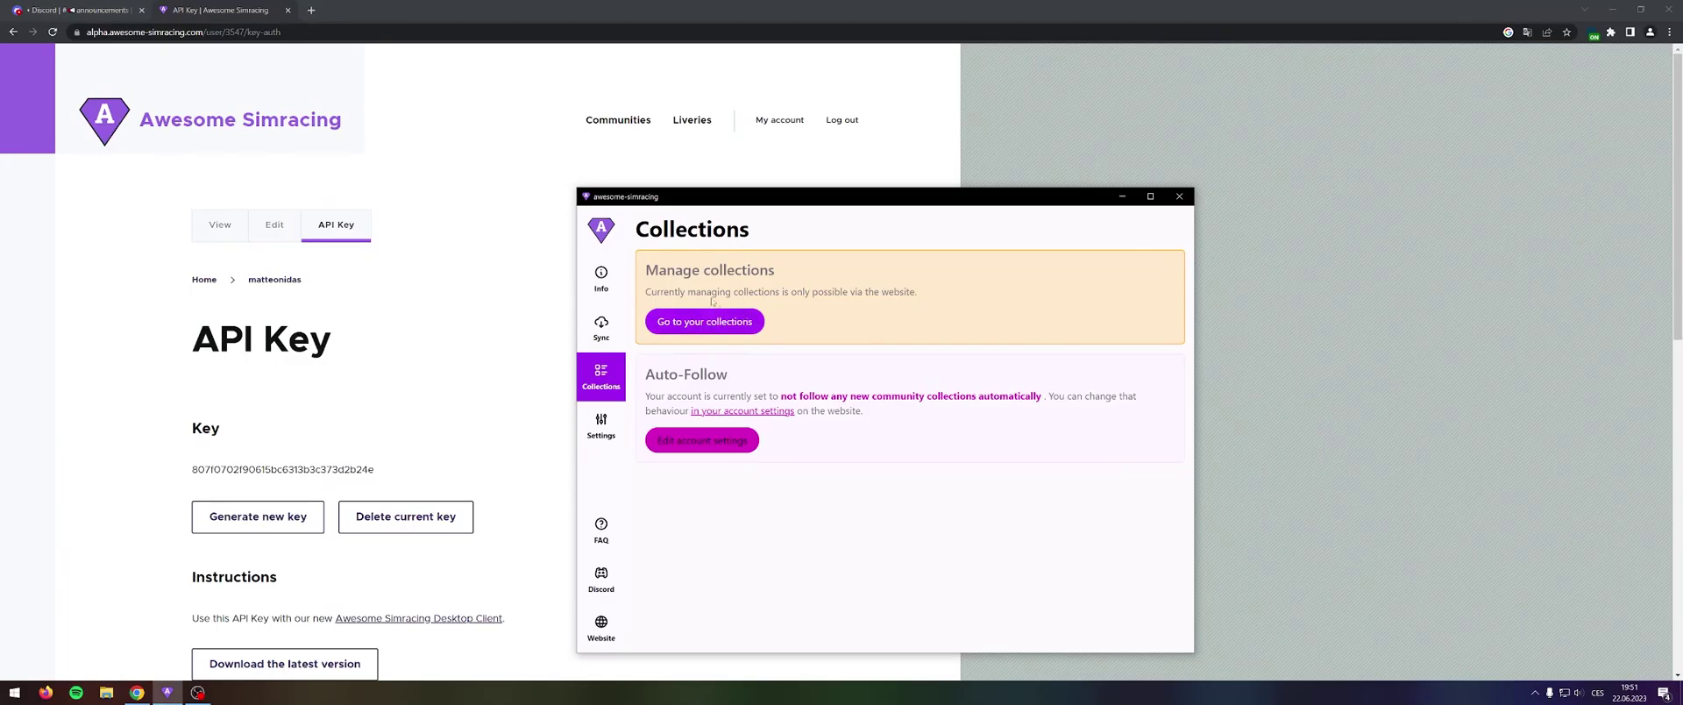
triple_click(686, 374)
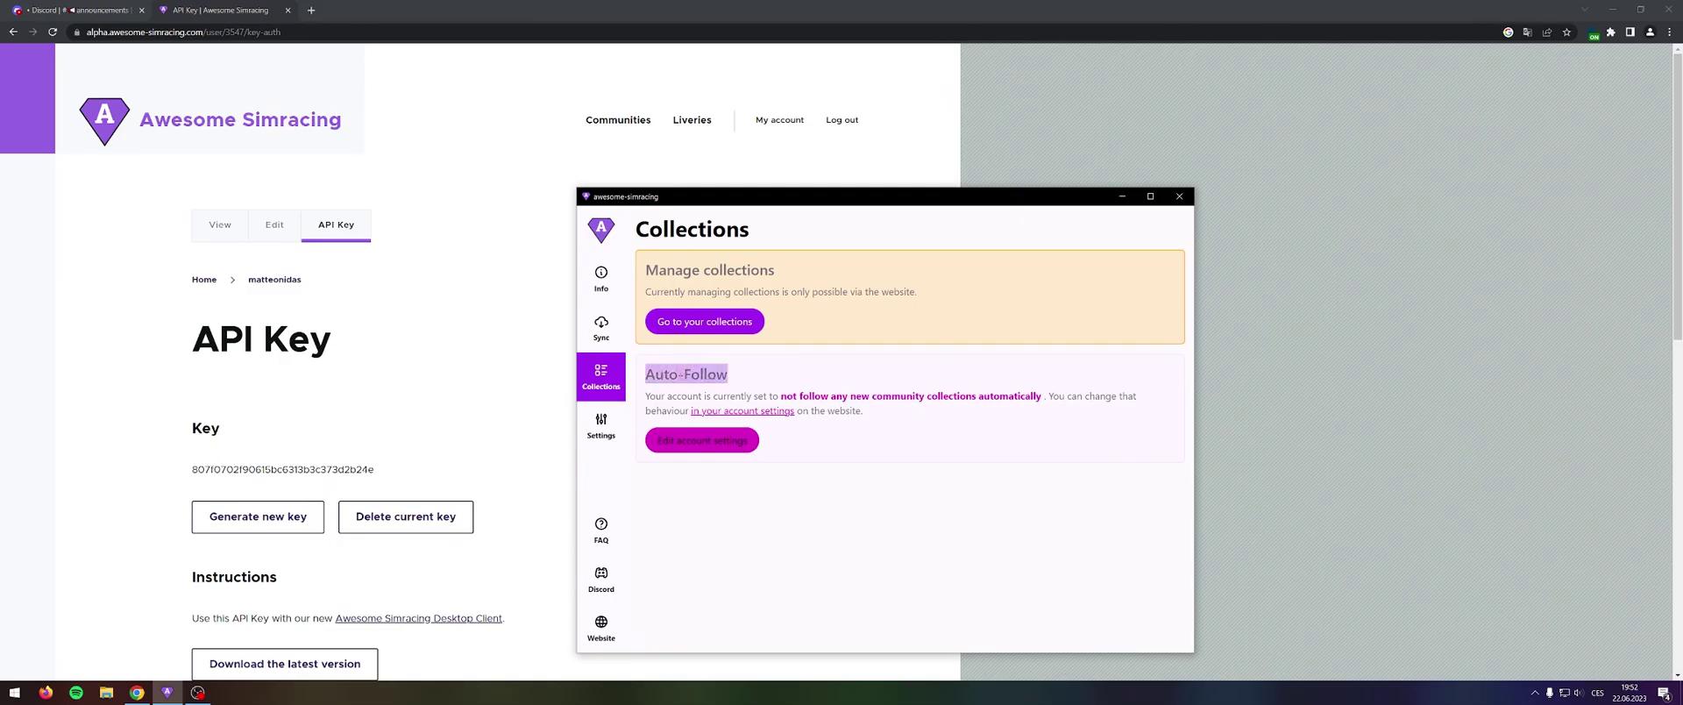
click(693, 445)
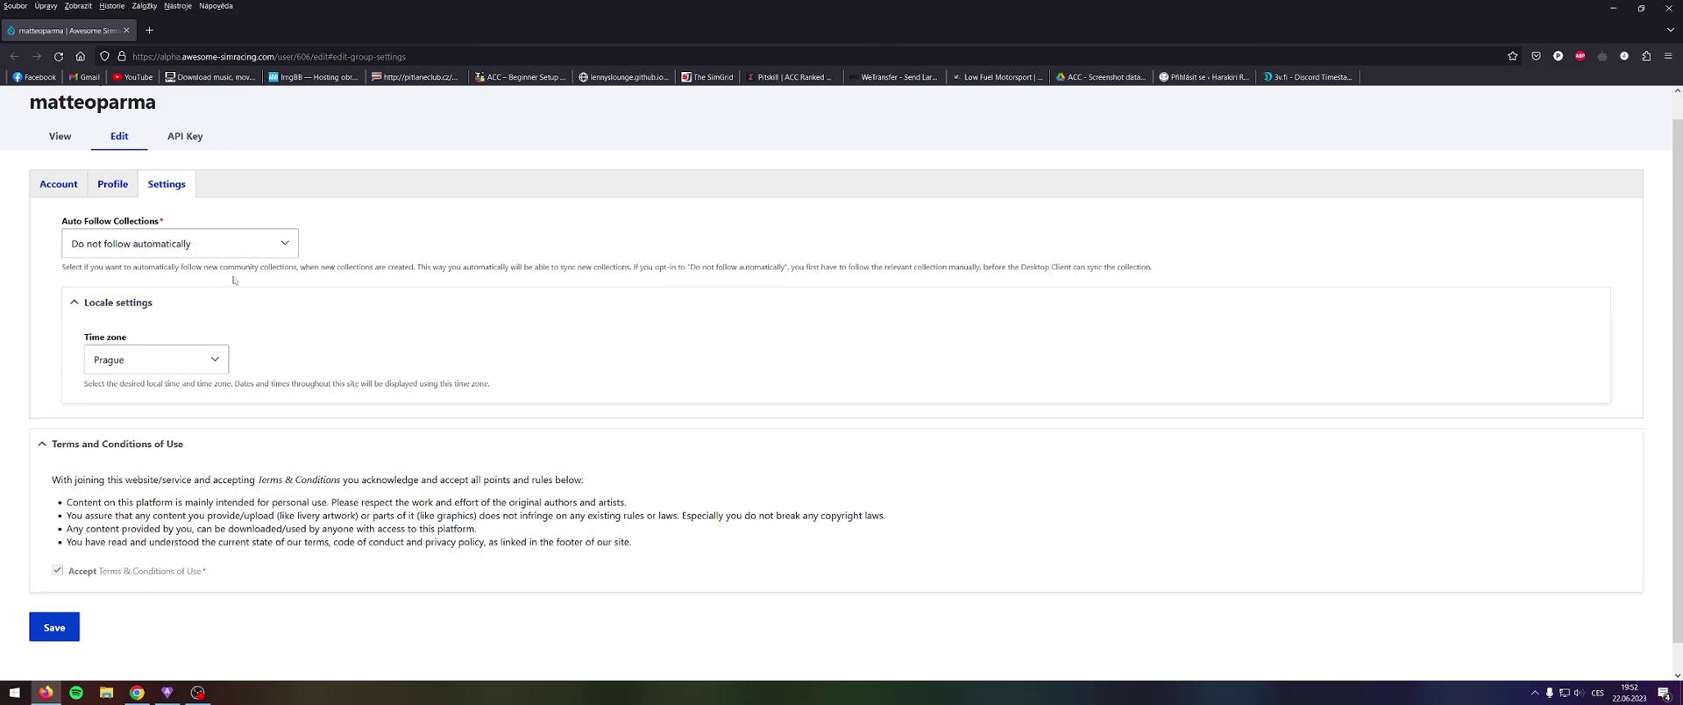
click(238, 249)
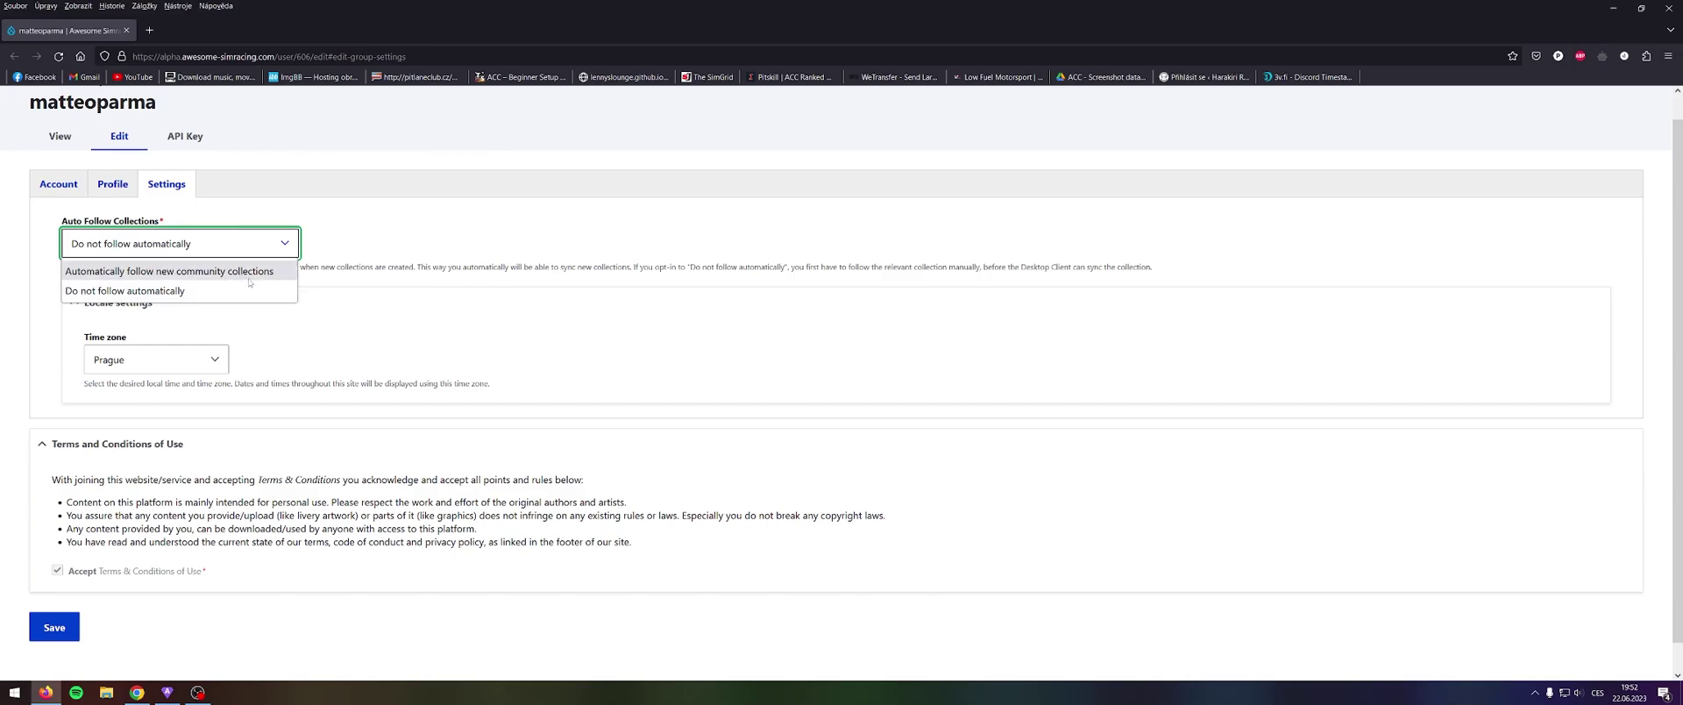
click(488, 240)
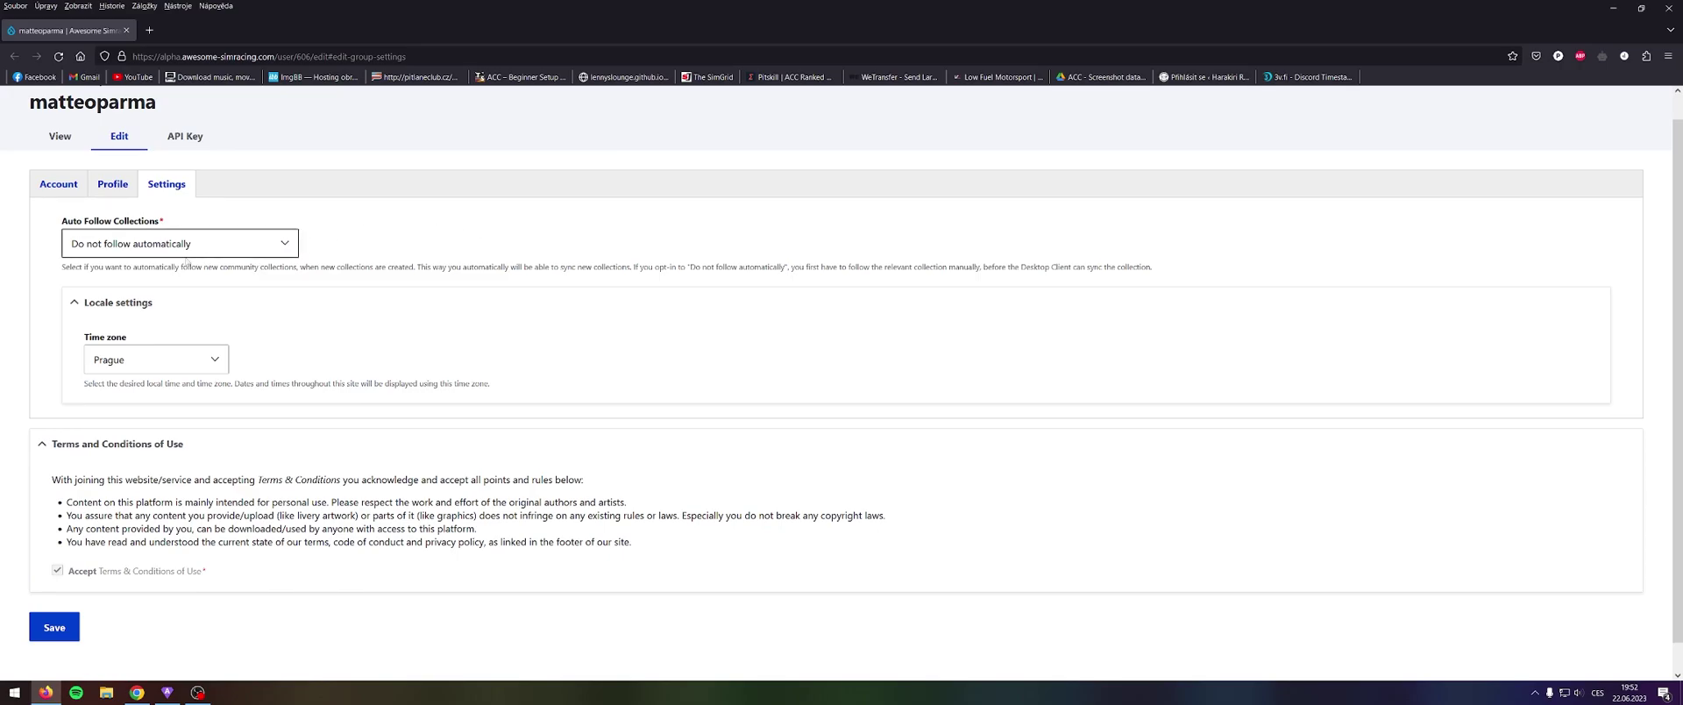
- Review the profile and account sections of the user's account editing page
click(118, 184)
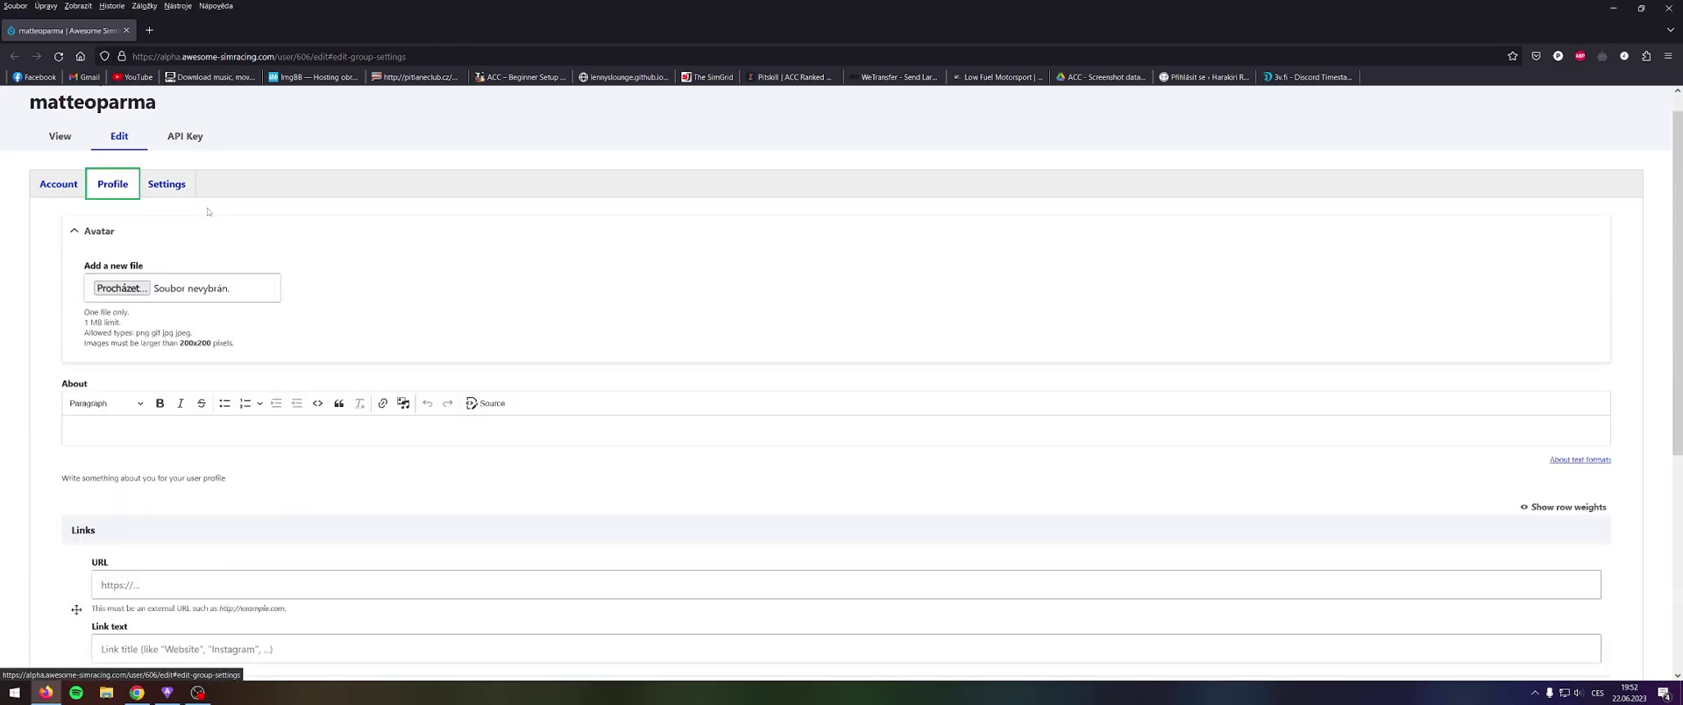
click(60, 188)
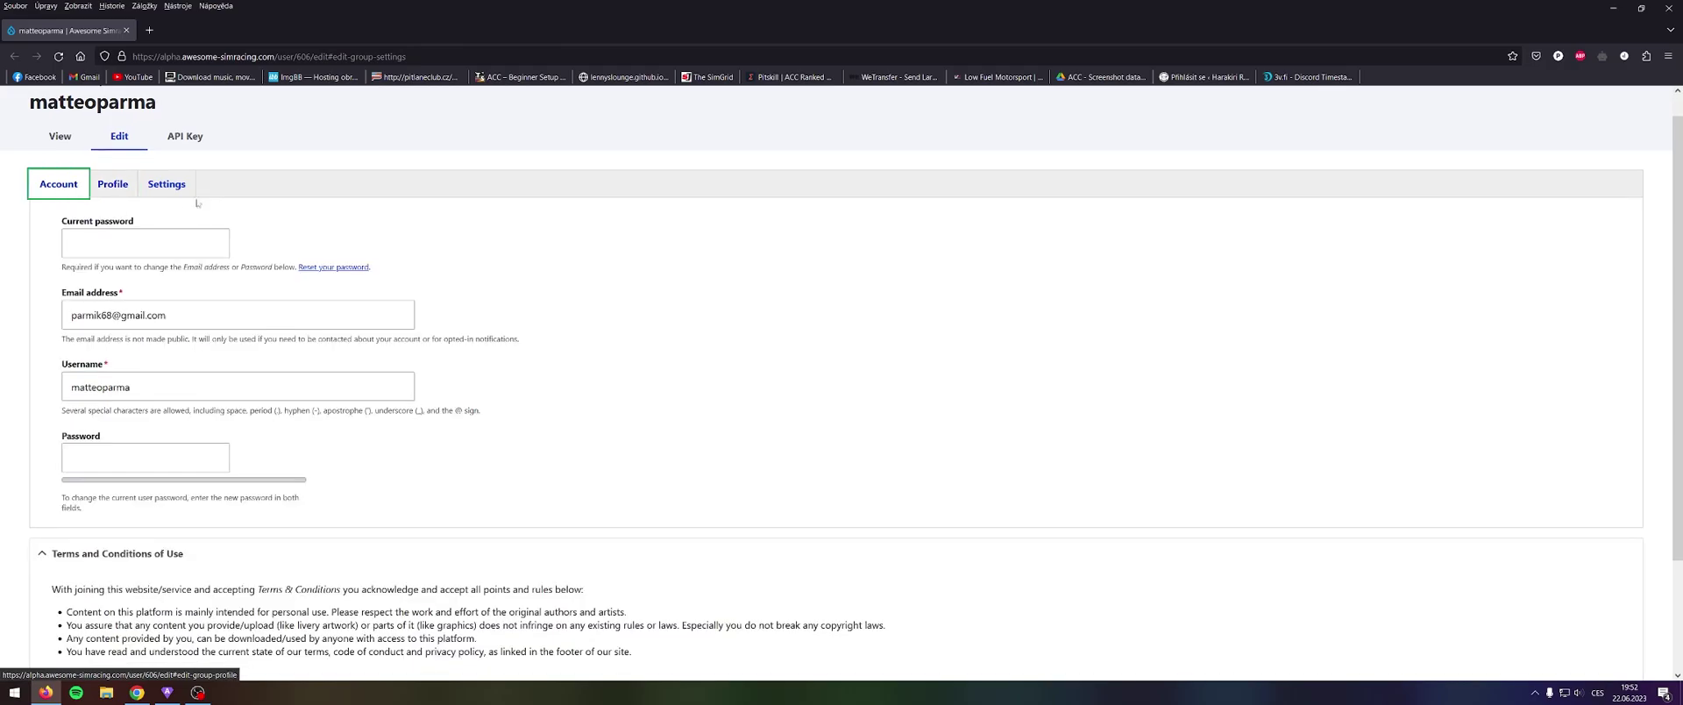
scroll(257, 343, down, 3)
scroll(257, 343, up, 3)
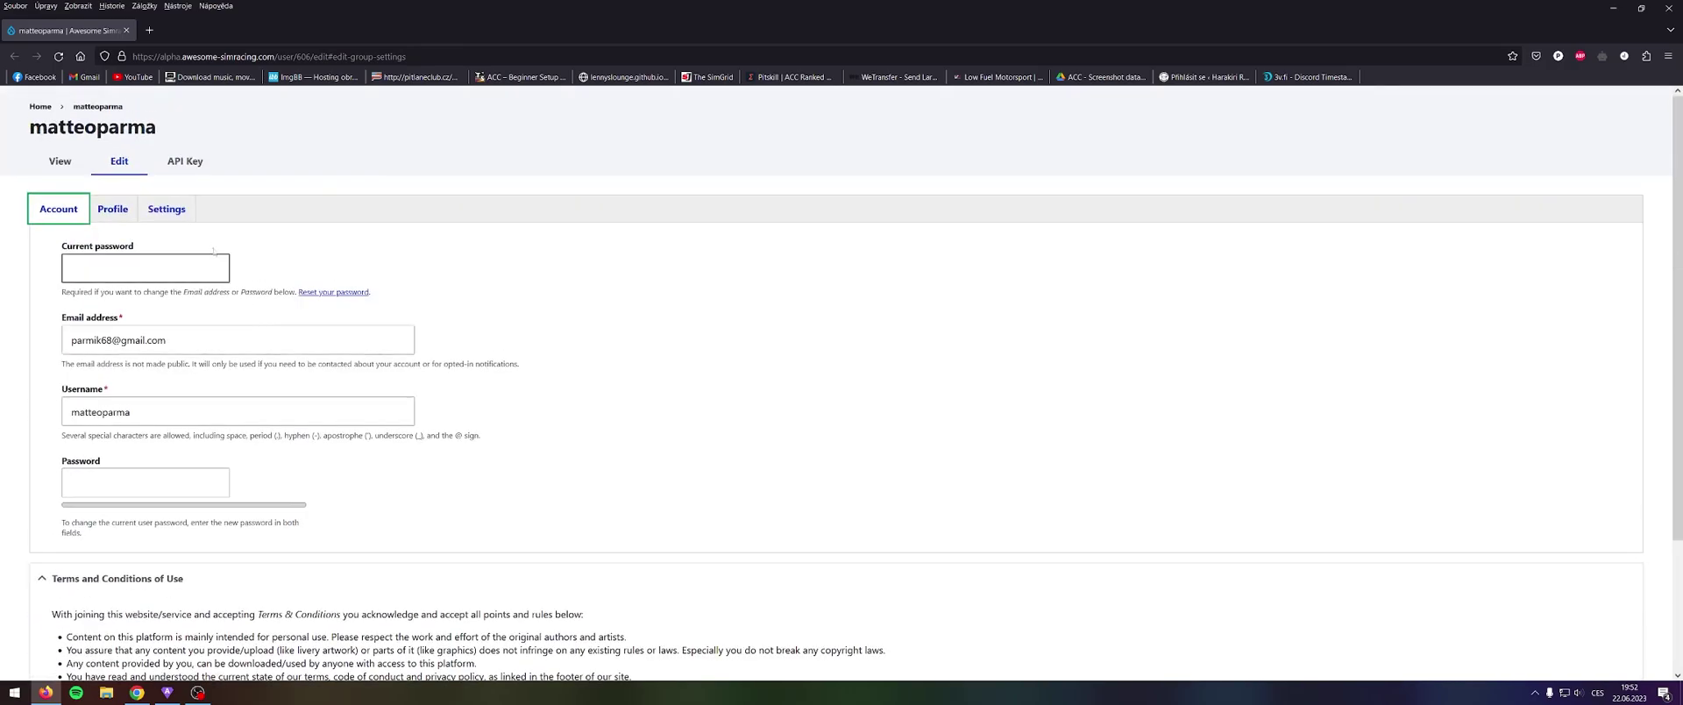
- View the user's public profile page and examine its list of uploaded liveries
click(59, 165)
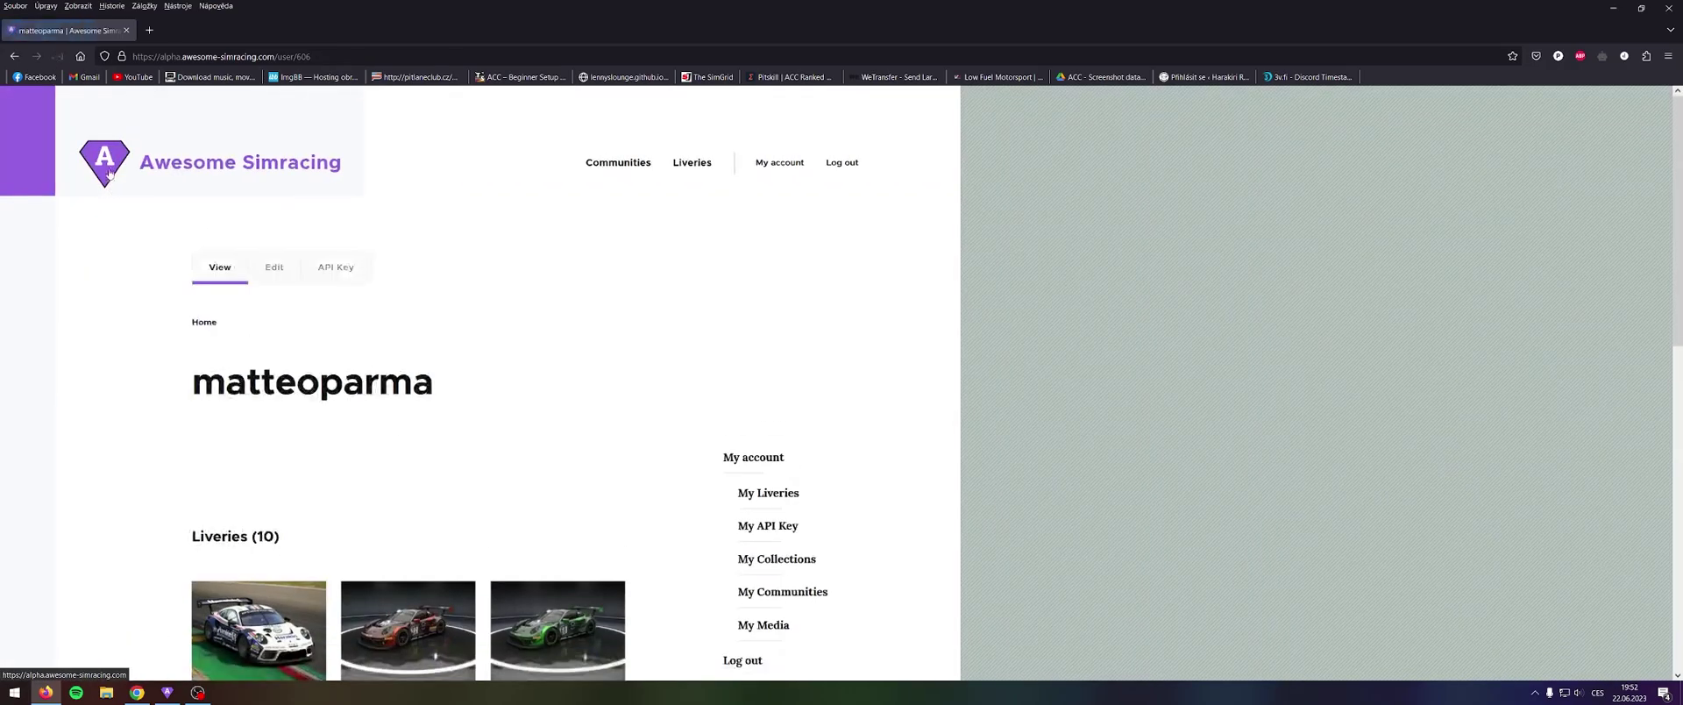
scroll(689, 286, down, 2)
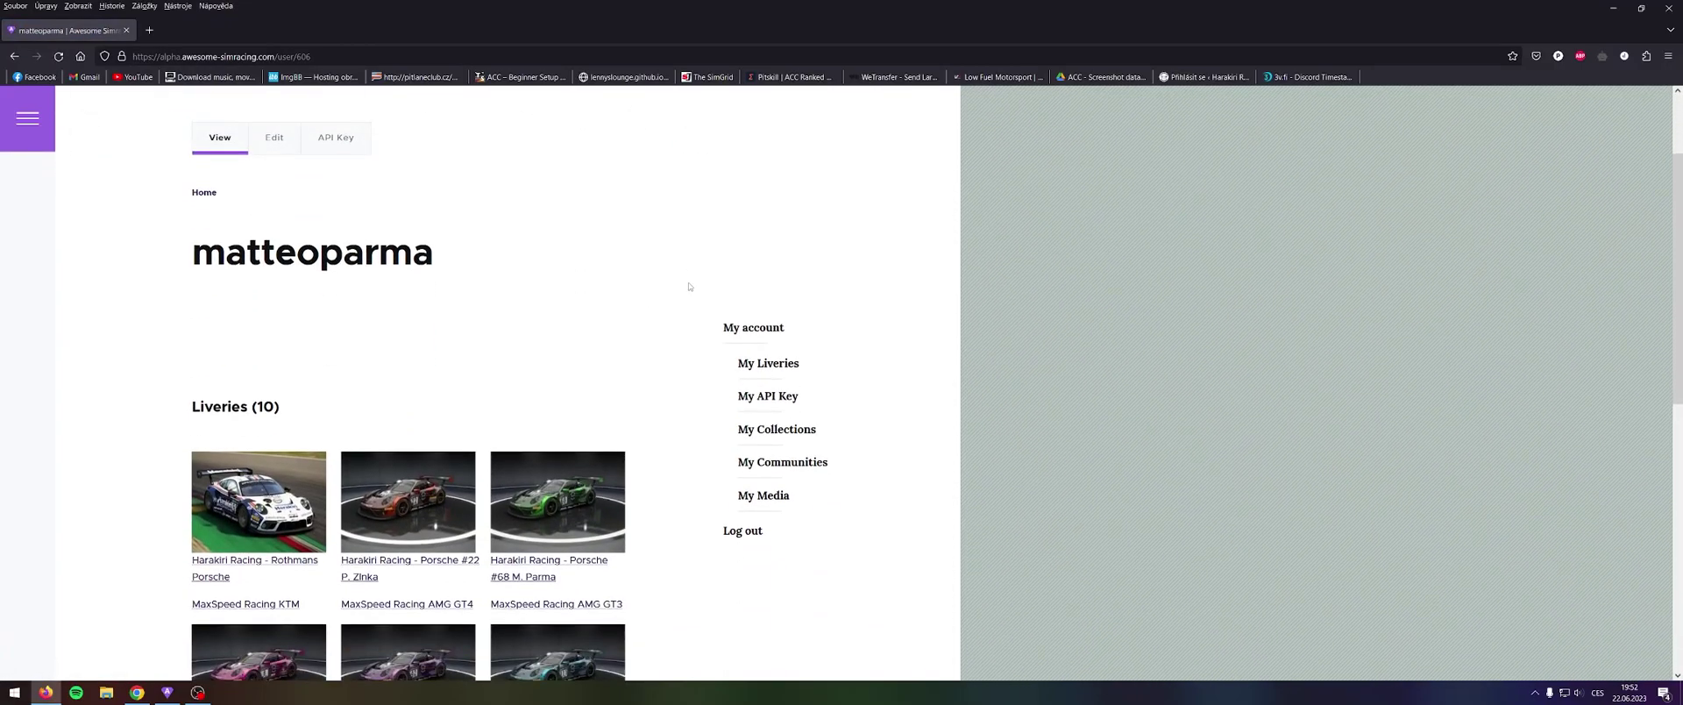
scroll(689, 287, down, 2)
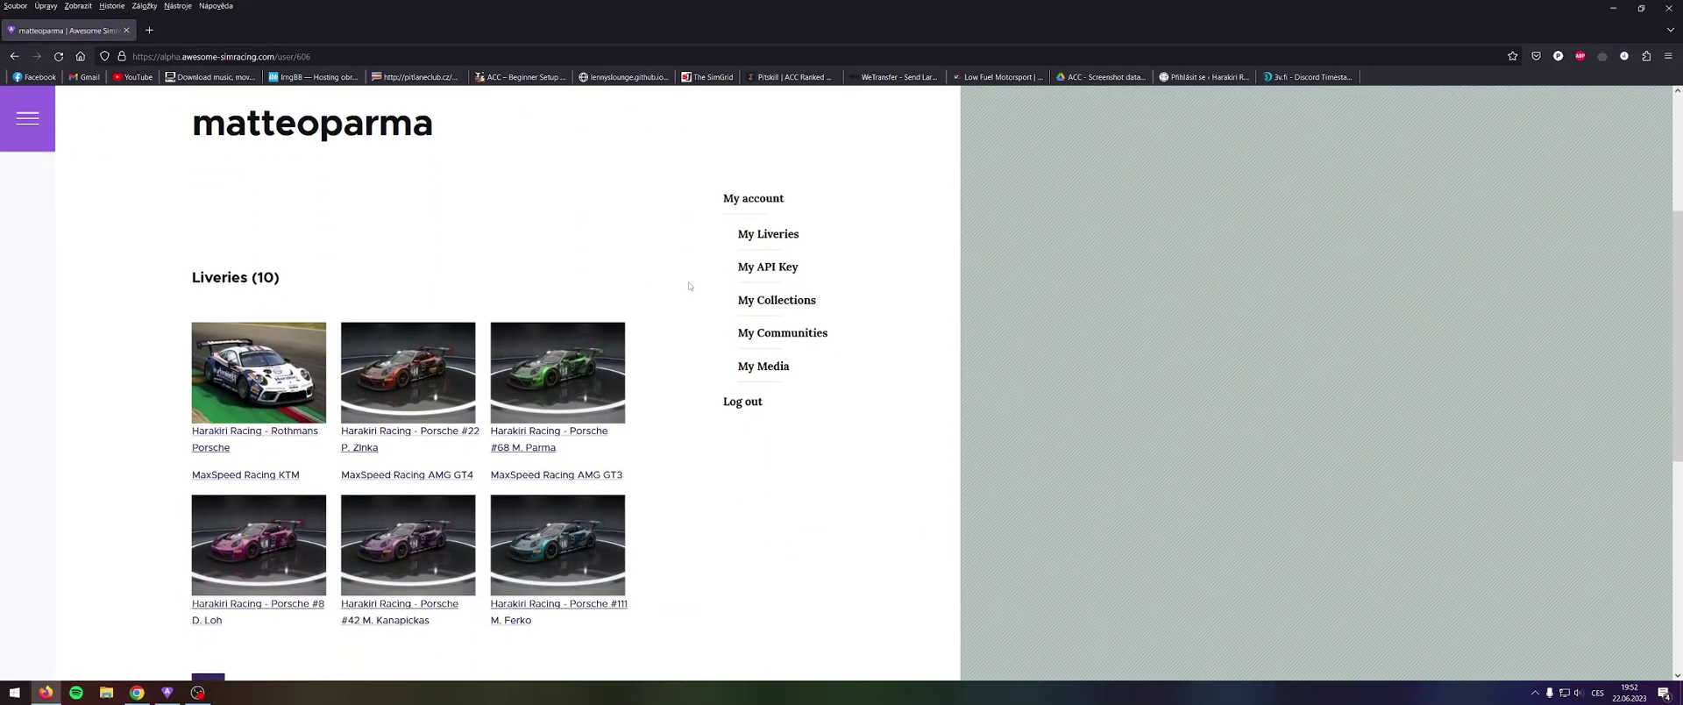
scroll(705, 272, up, 3)
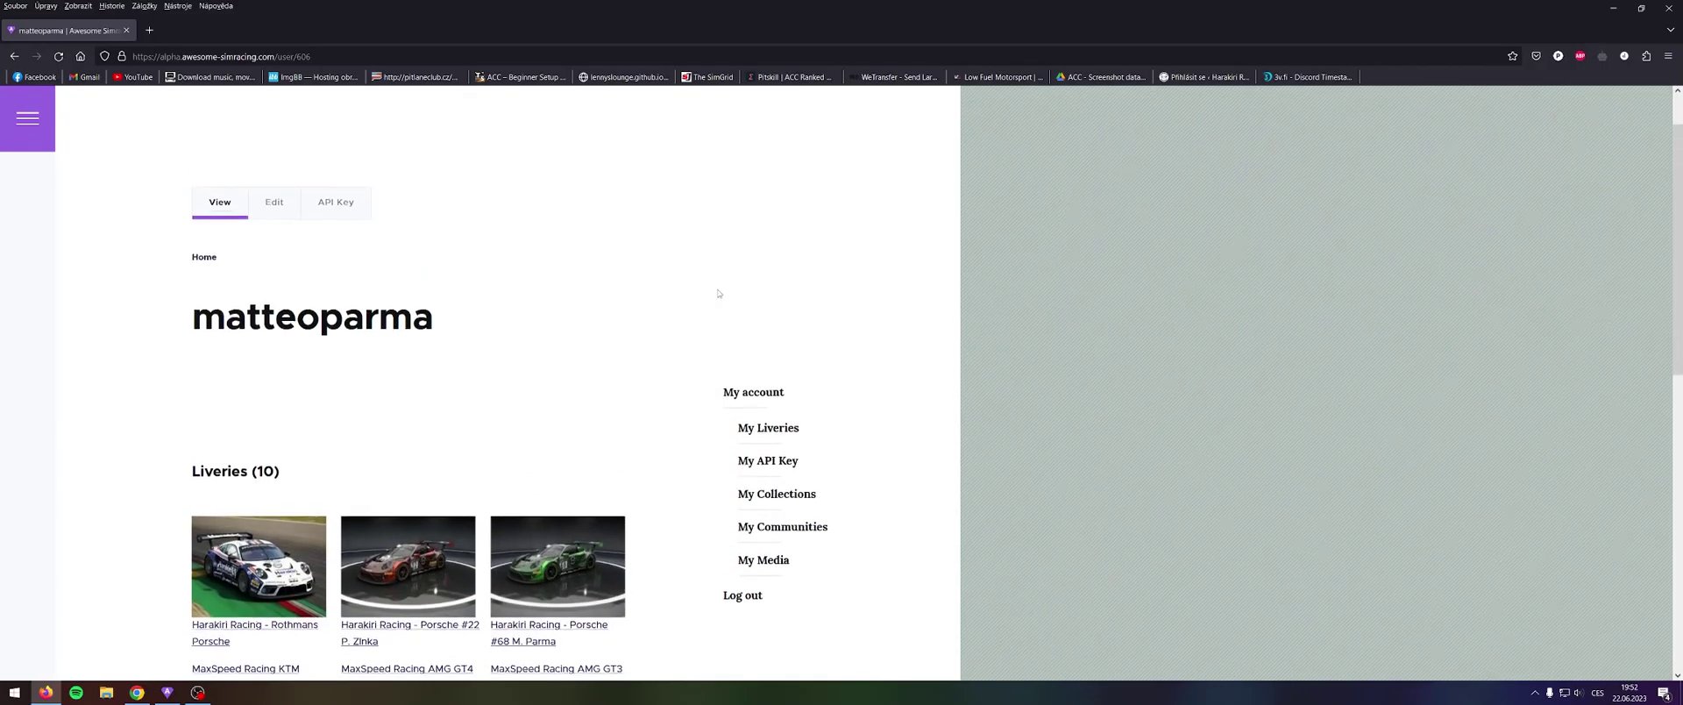
scroll(718, 289, down, 1)
scroll(718, 290, down, 4)
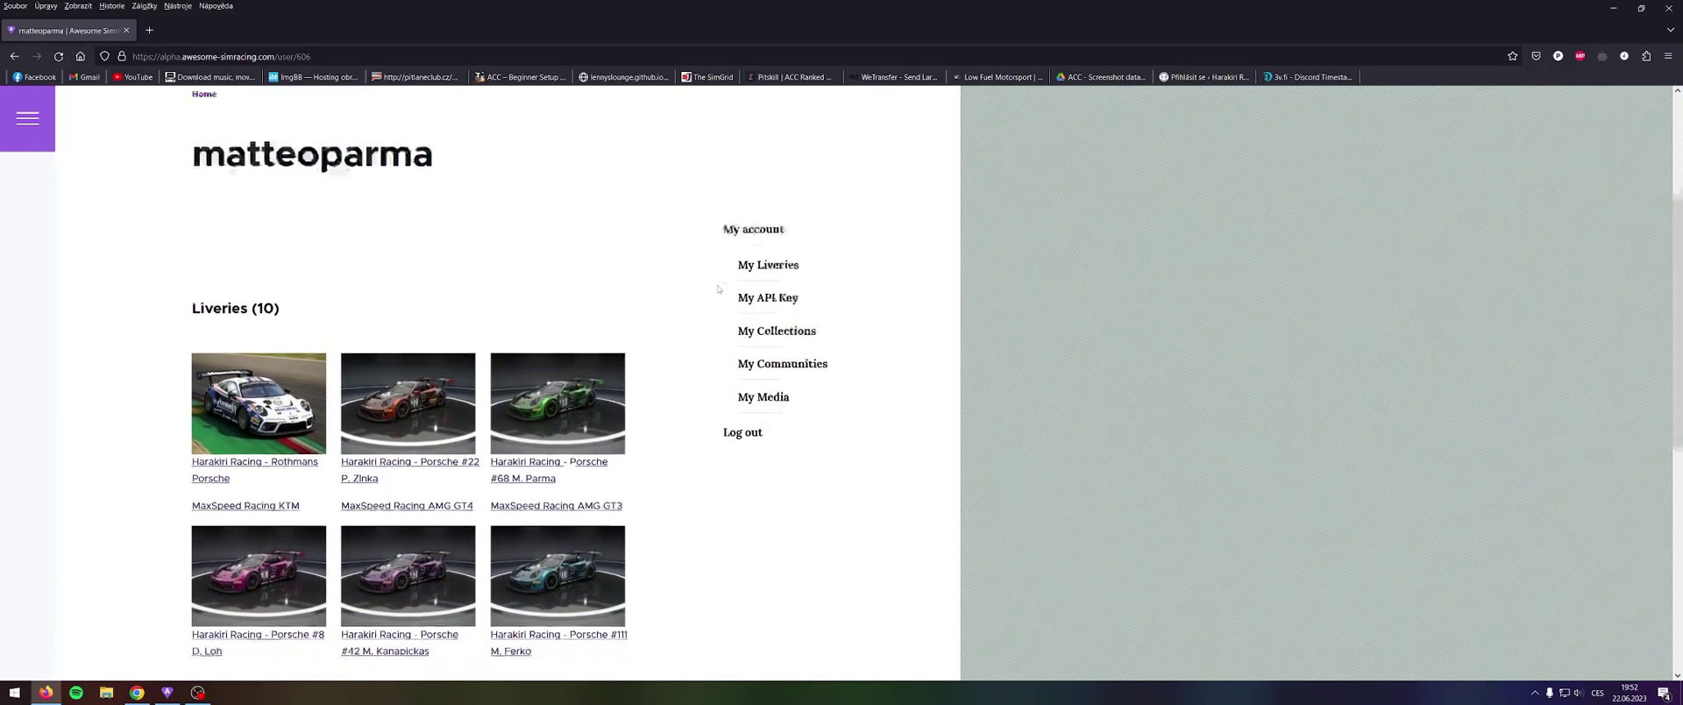
scroll(544, 277, up, 5)
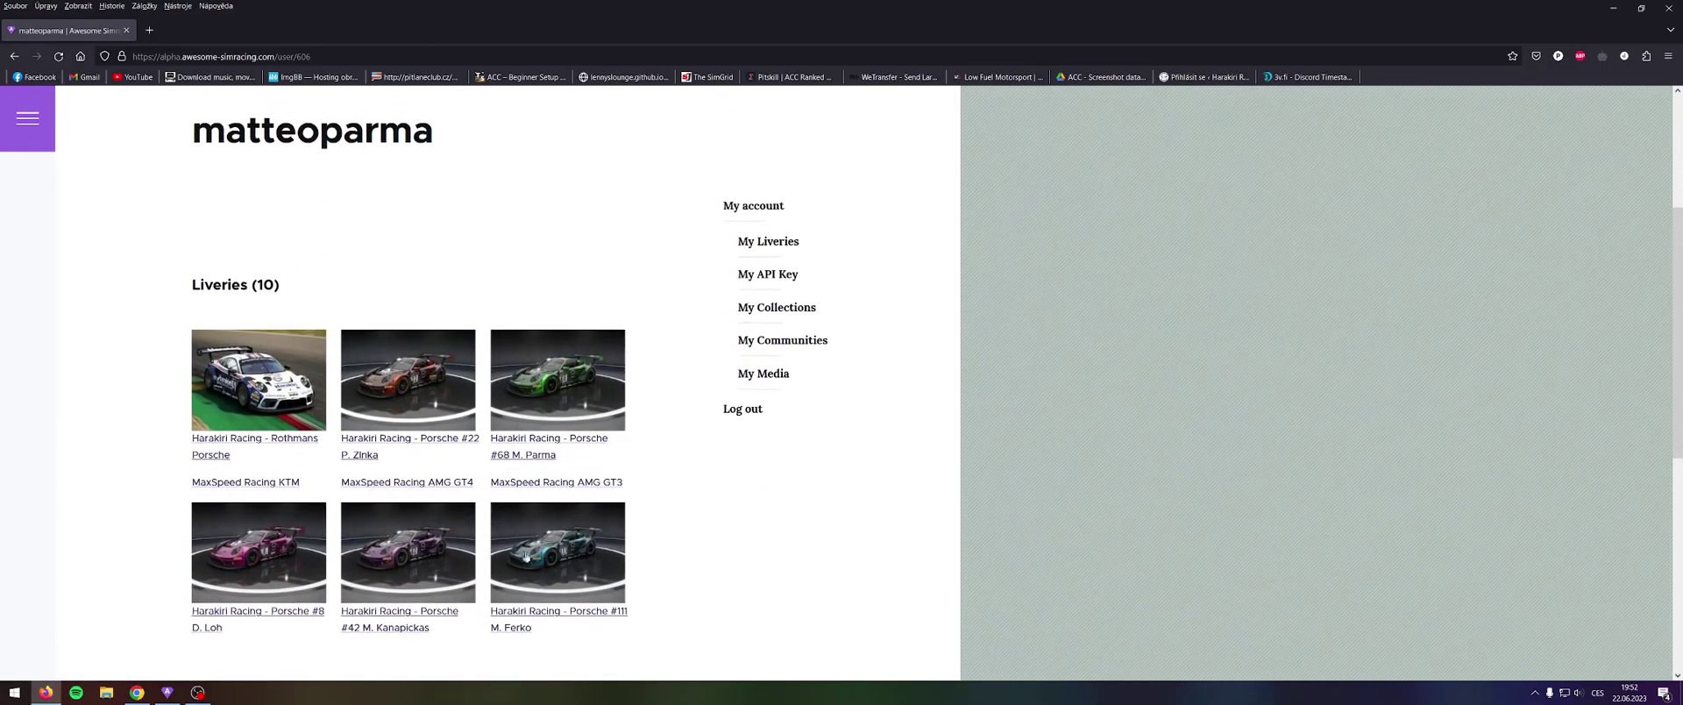
scroll(634, 453, down, 2)
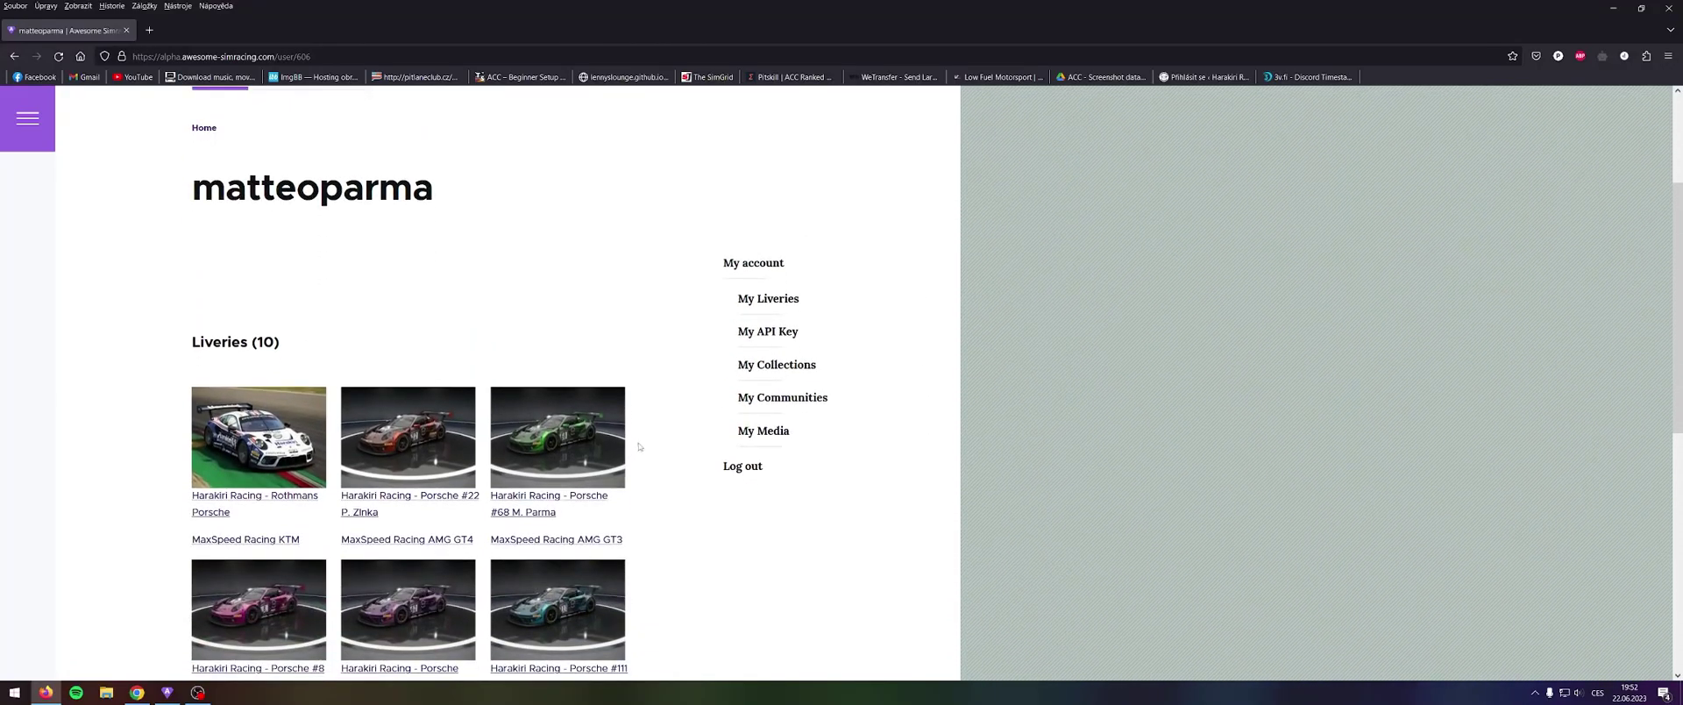
scroll(702, 420, down, 4)
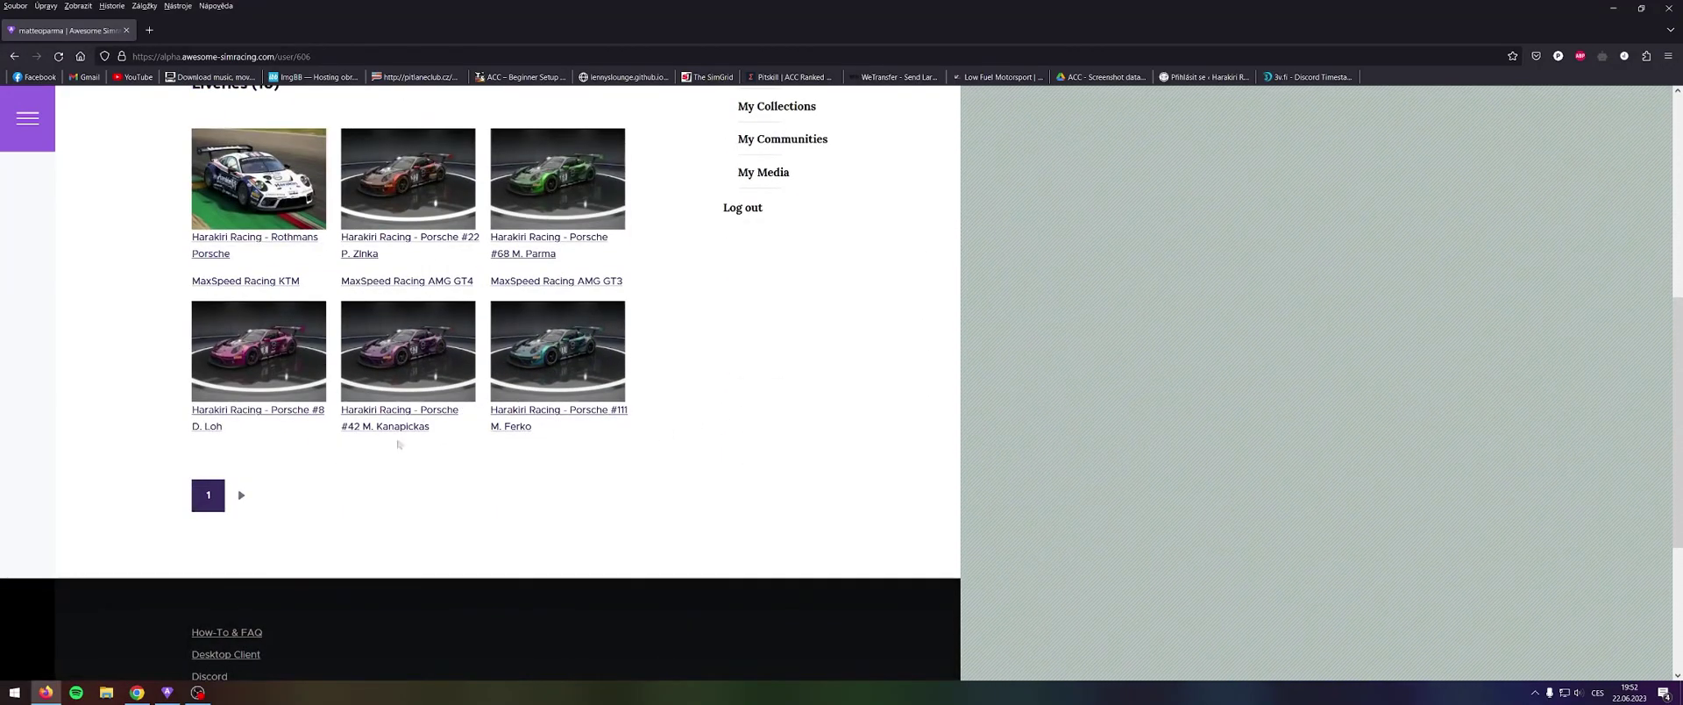
scroll(687, 536, up, 3)
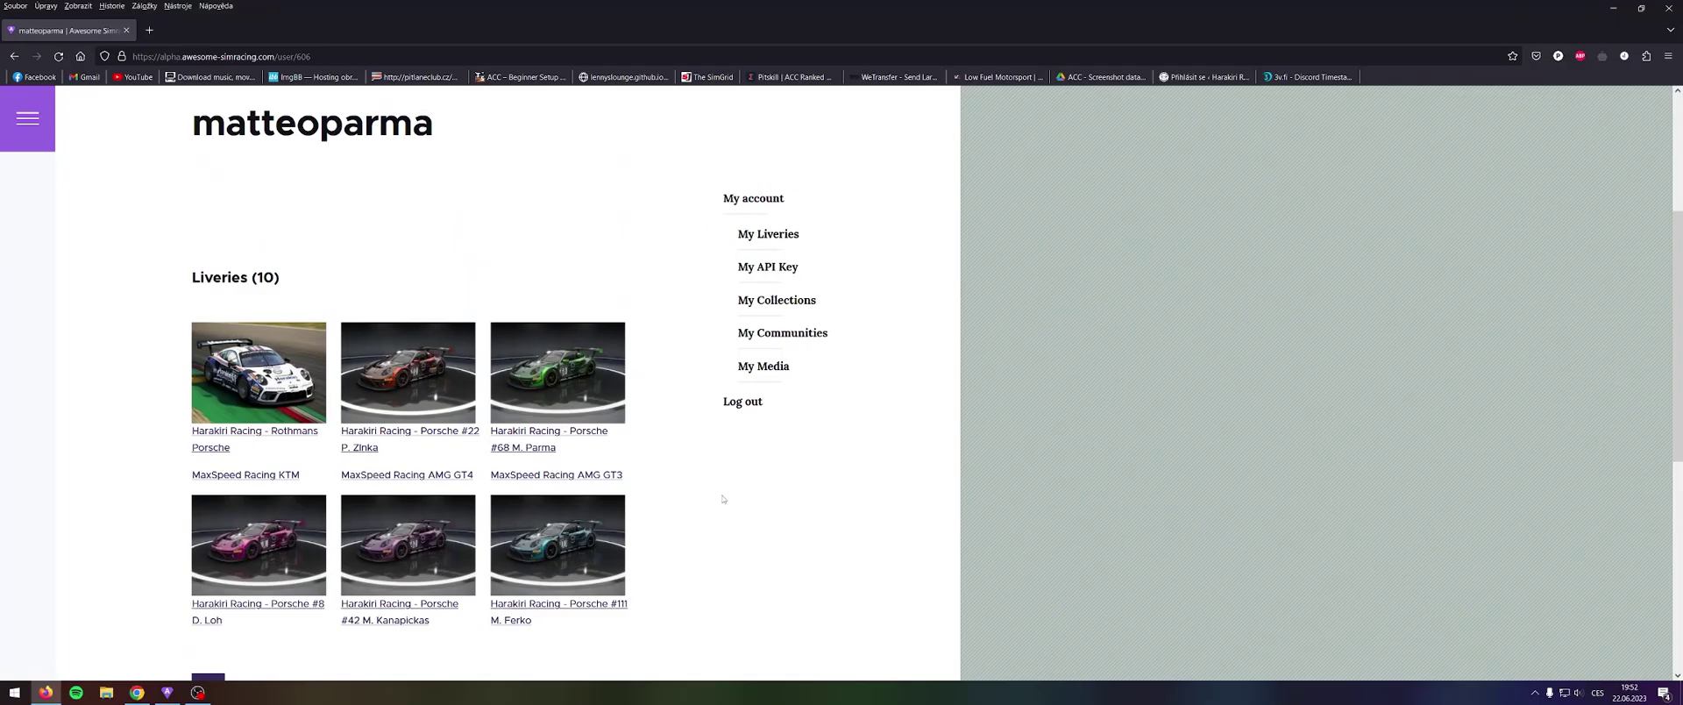
- Open the account's My Collections page on the website and review the created and followed collections
click(795, 302)
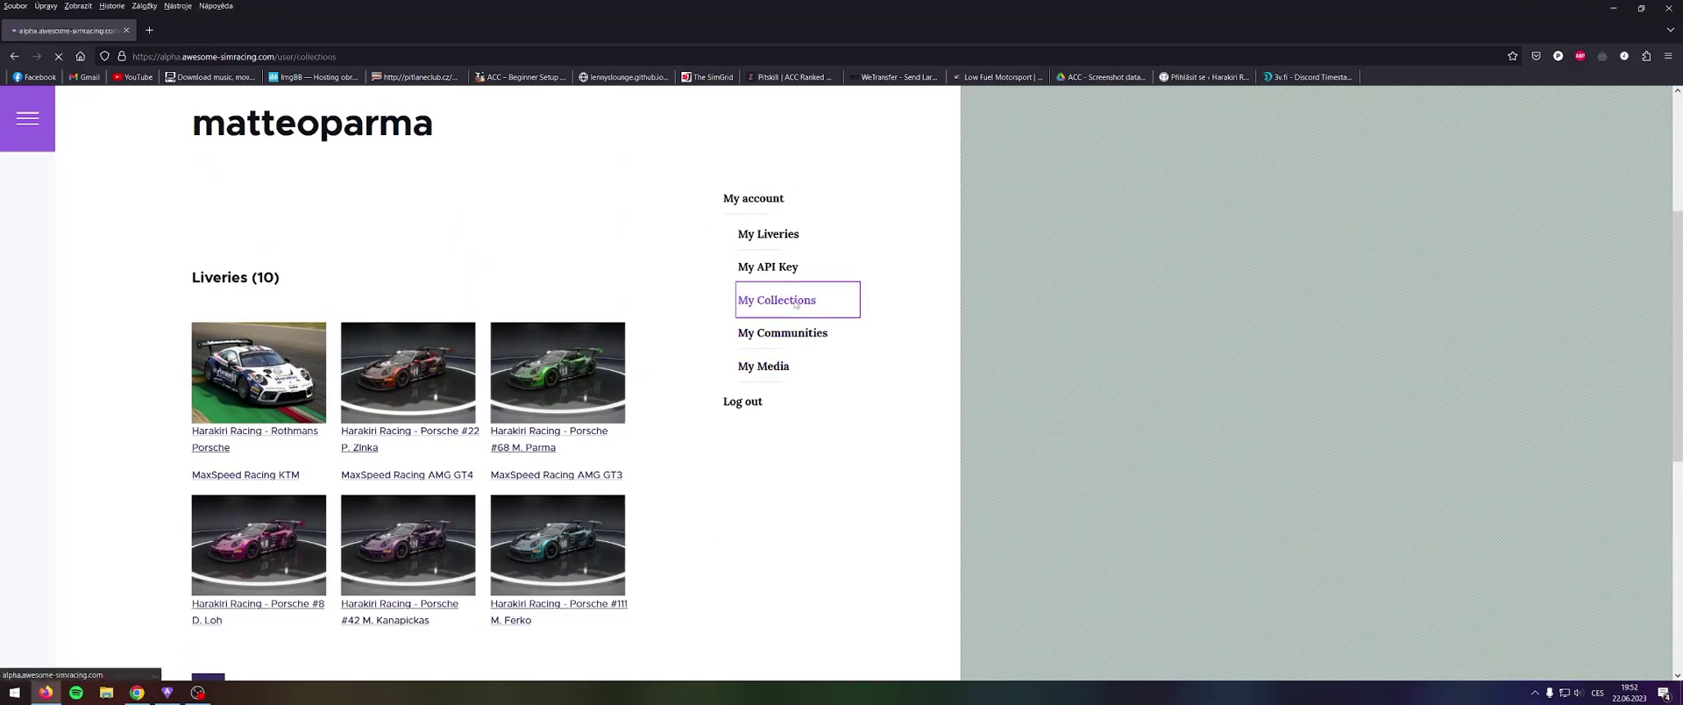
scroll(657, 338, down, 7)
scroll(526, 329, down, 2)
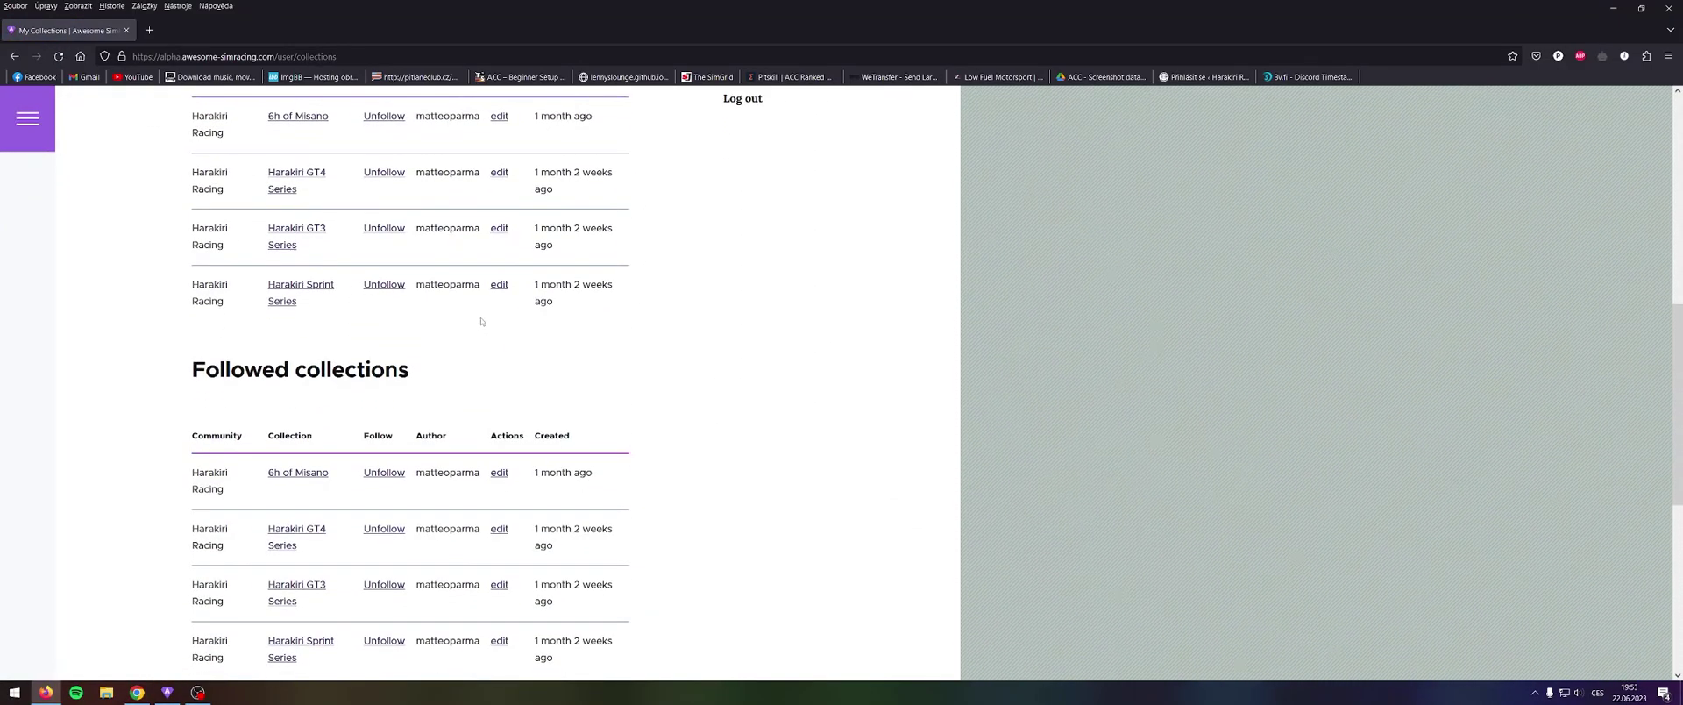
scroll(481, 322, down, 3)
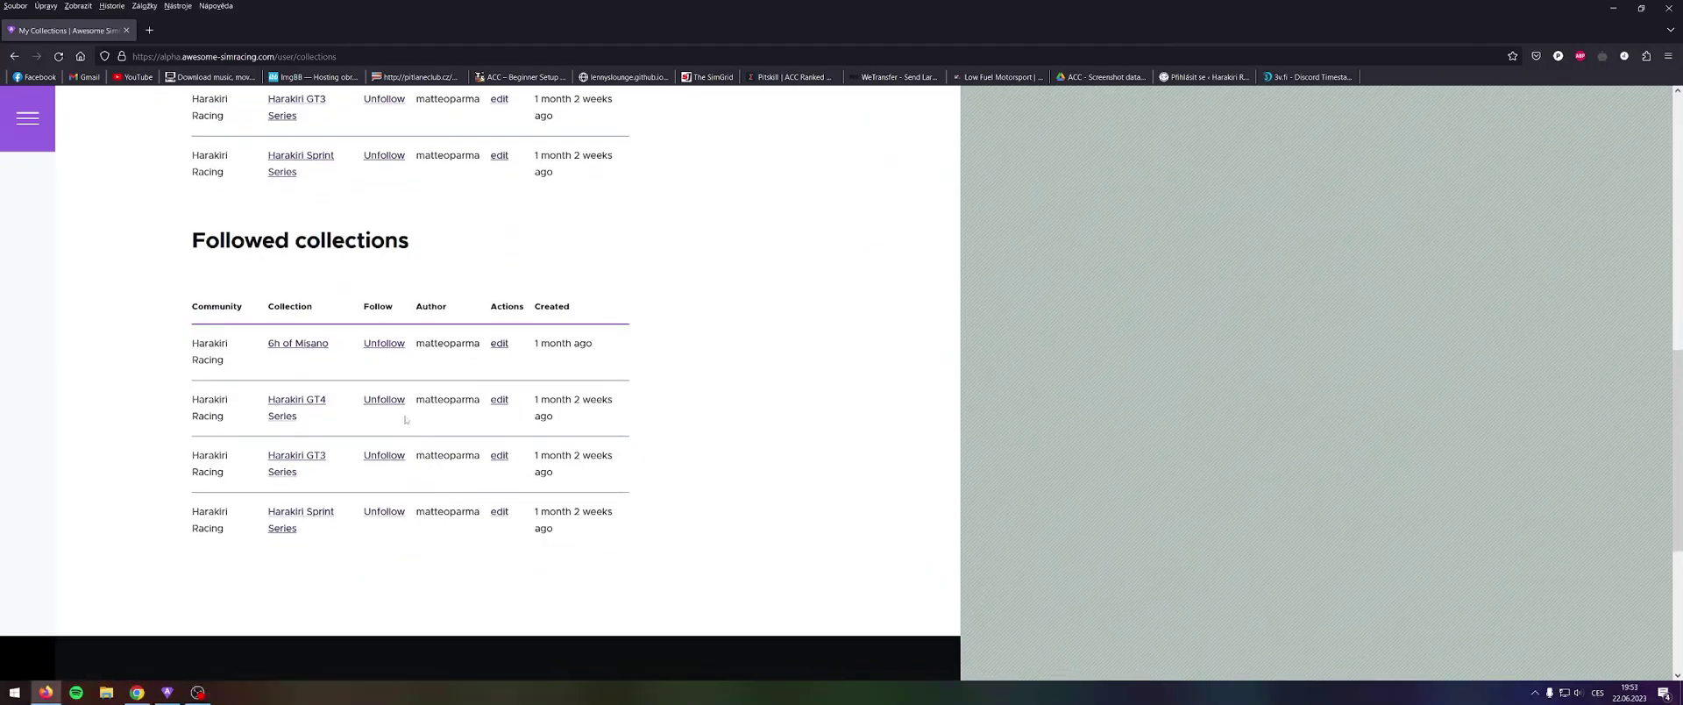
scroll(405, 420, up, 9)
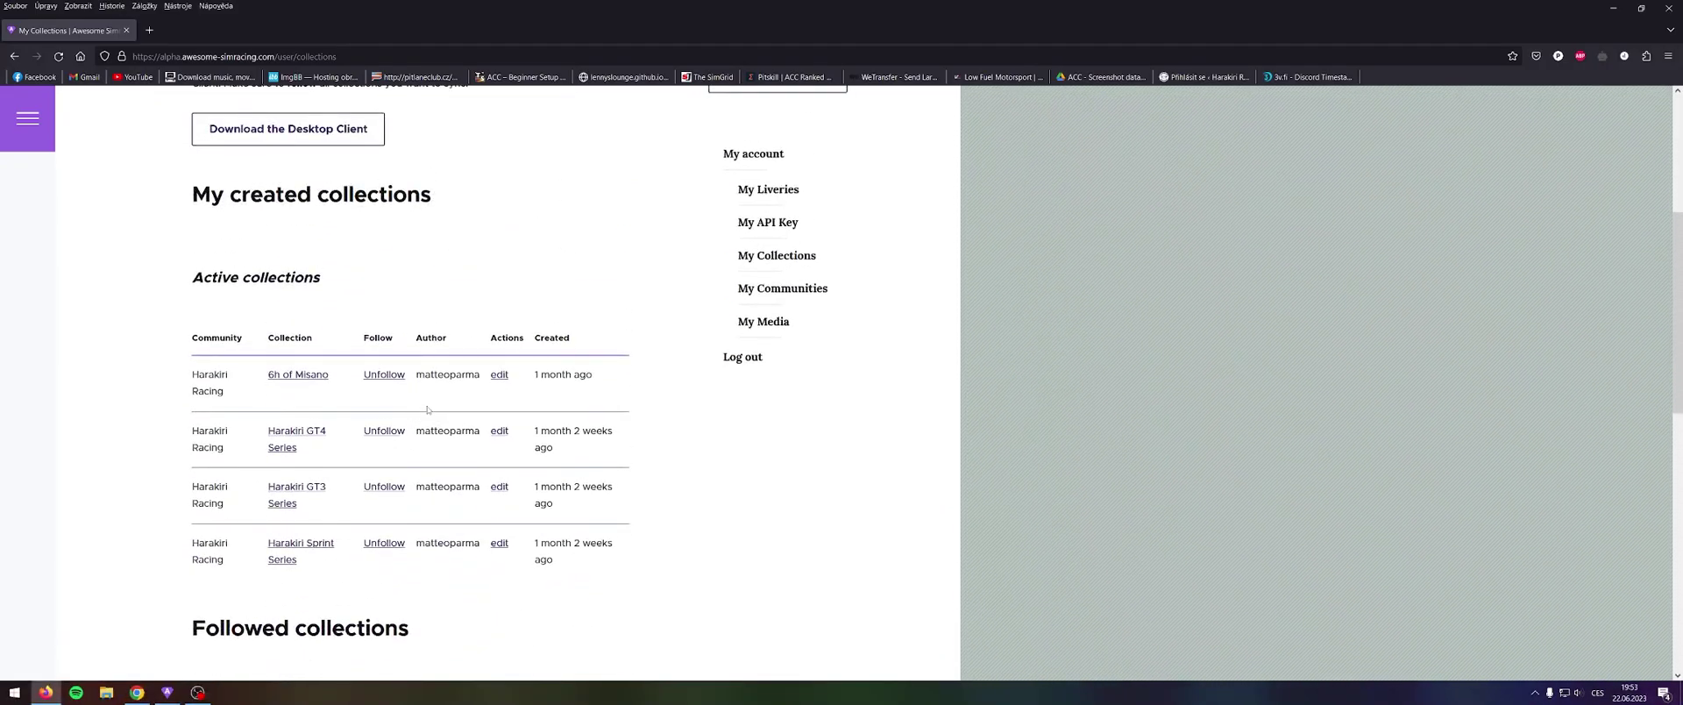
scroll(428, 407, down, 4)
scroll(430, 399, down, 3)
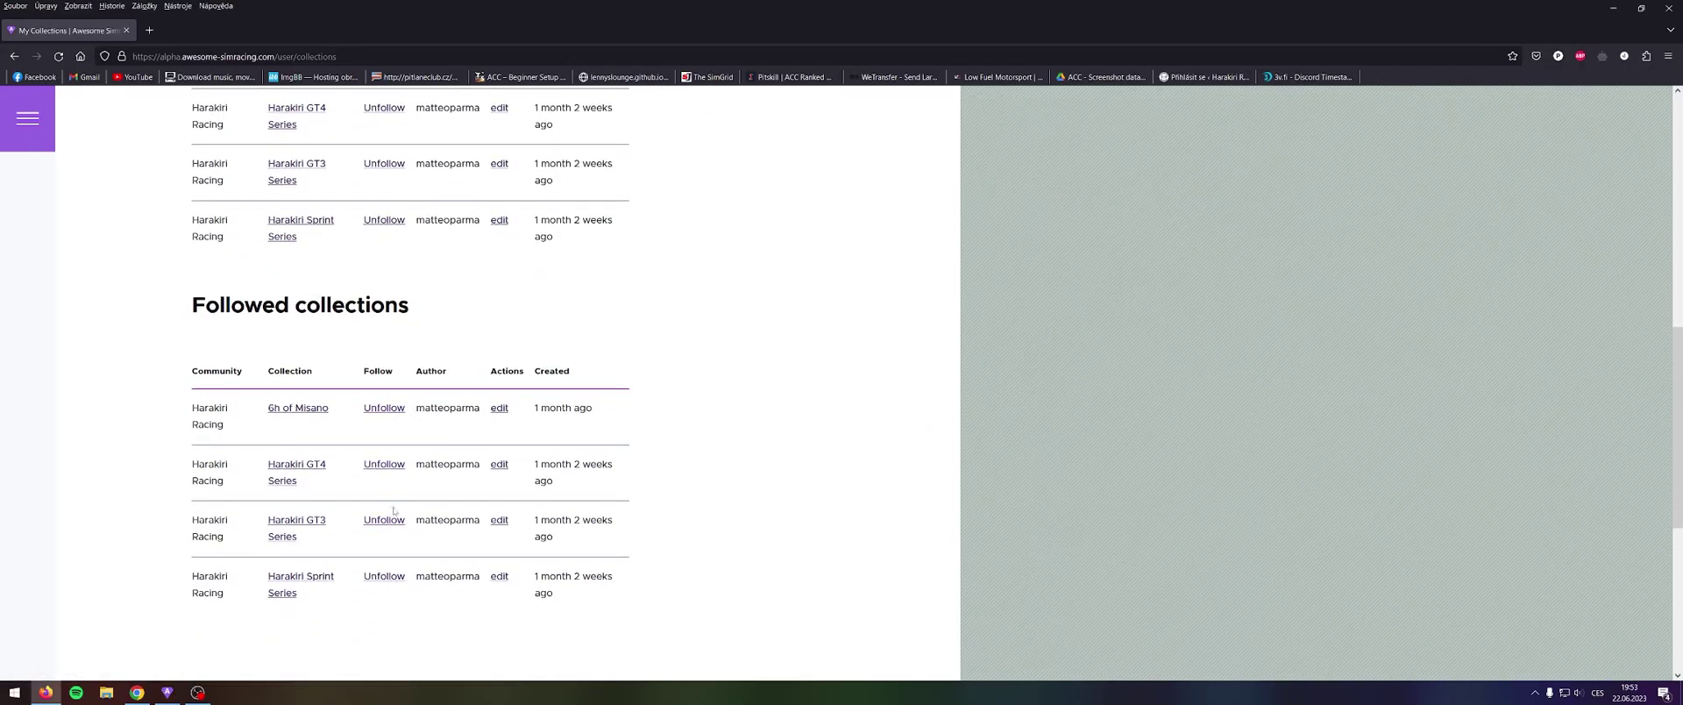
scroll(423, 548, up, 9)
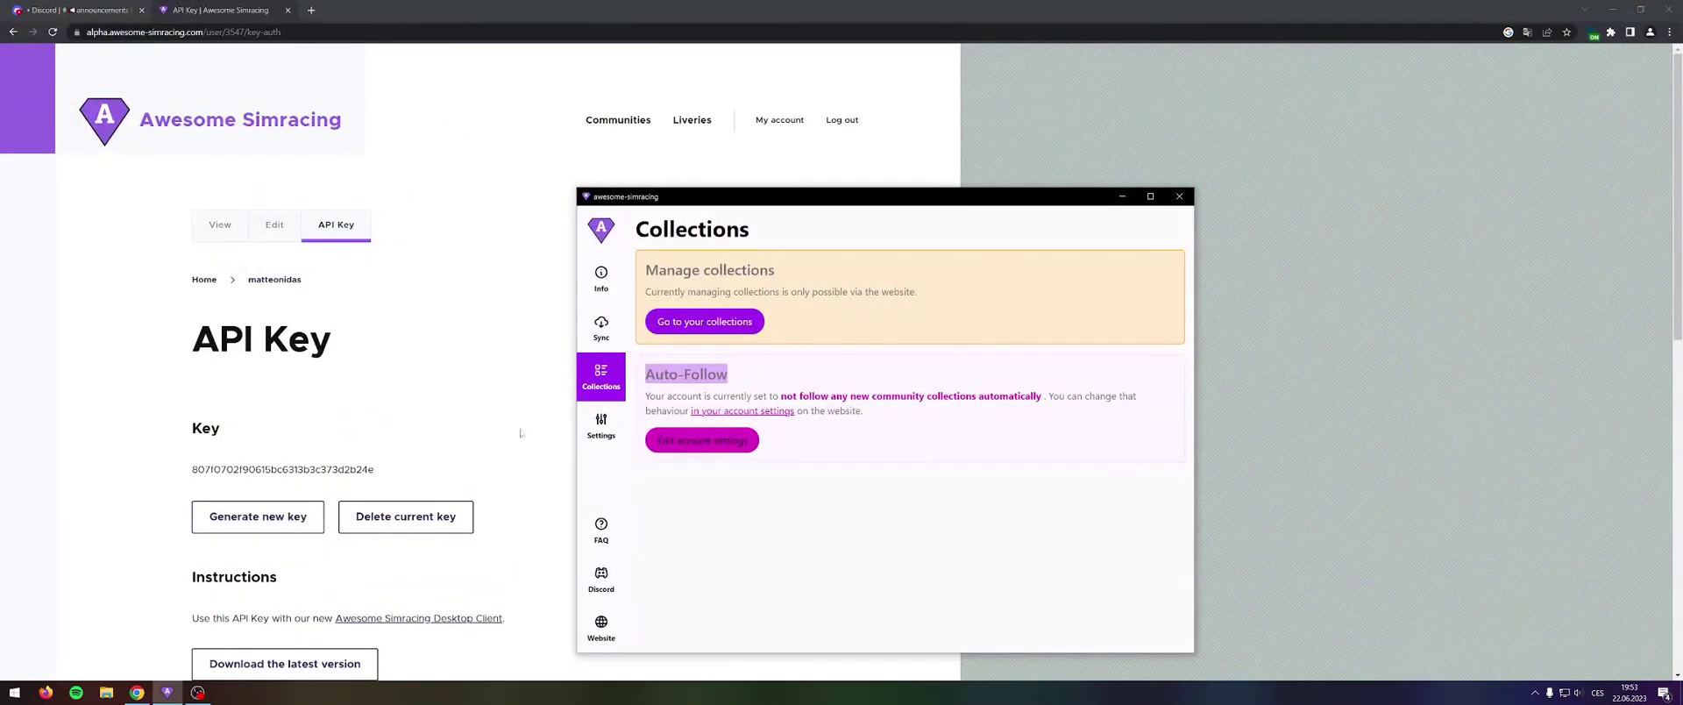
- In the Awesome Simracing desktop client, view the welcome information and run a livery sync
click(601, 278)
drag(702, 196, 572, 133)
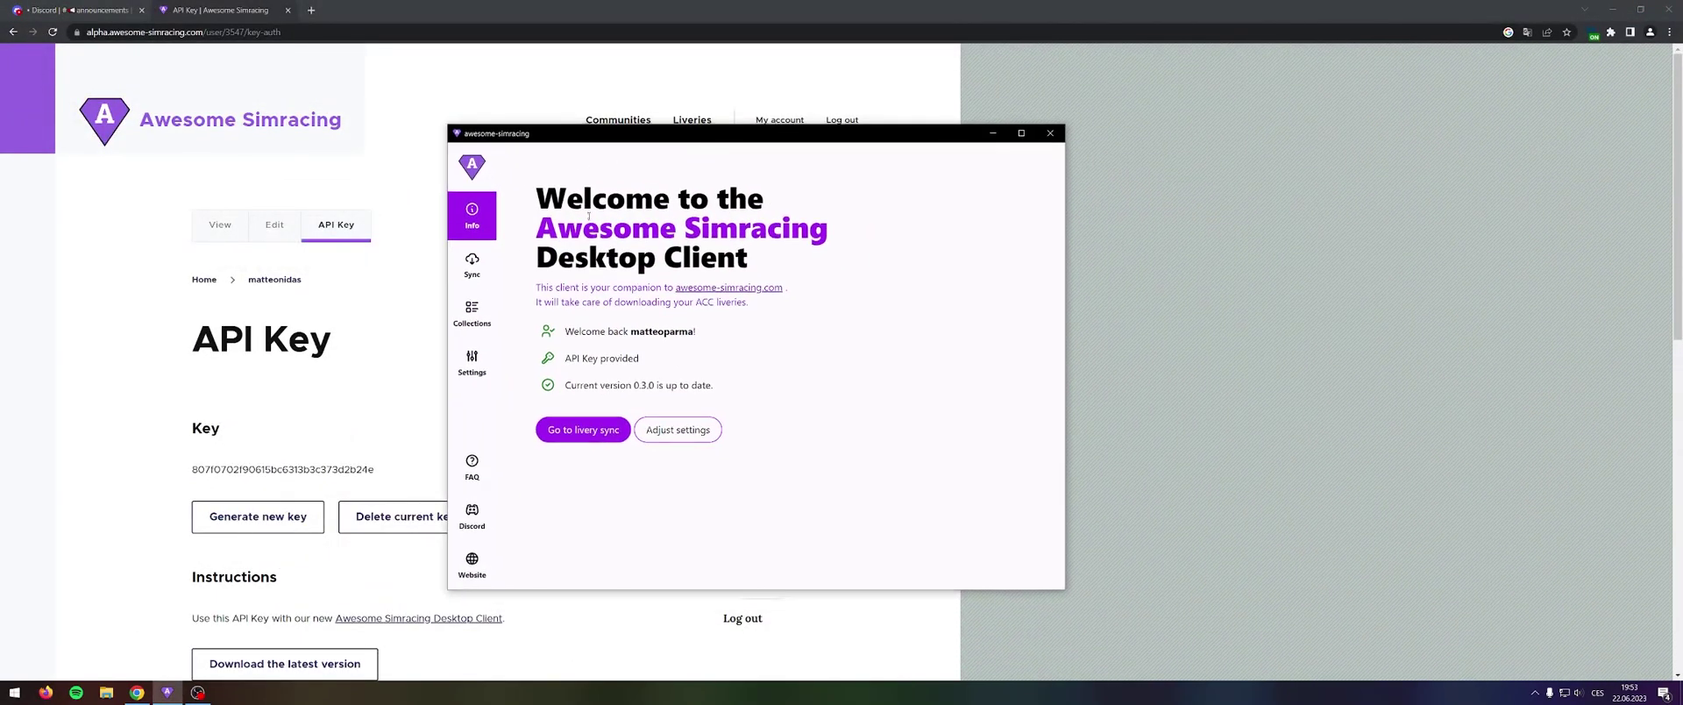
click(474, 262)
click(794, 244)
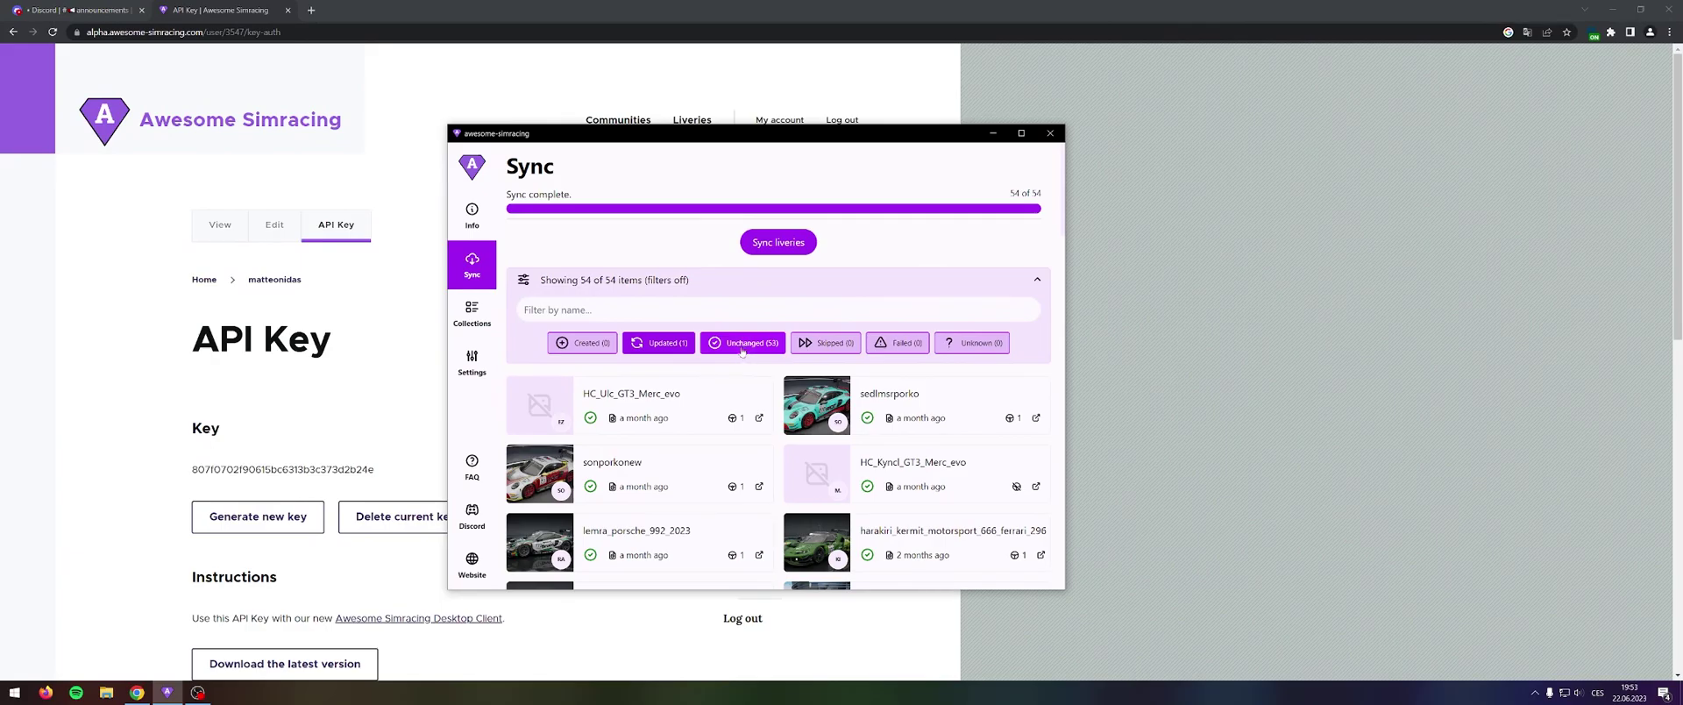
- Filter the synced liveries to only Updated items, switch the filter to only Unchanged items, and examine the list
click(727, 350)
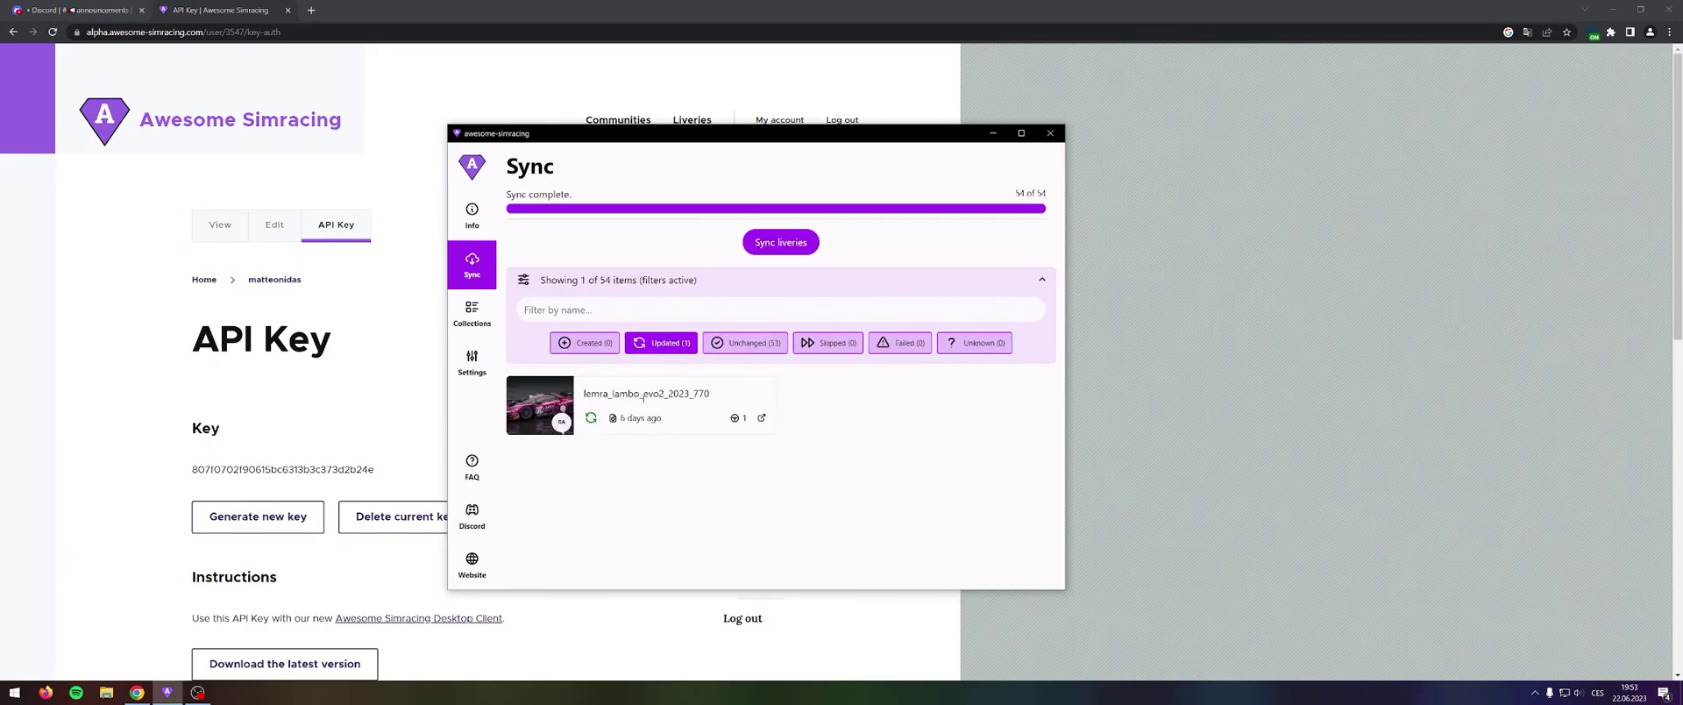
click(663, 346)
click(739, 347)
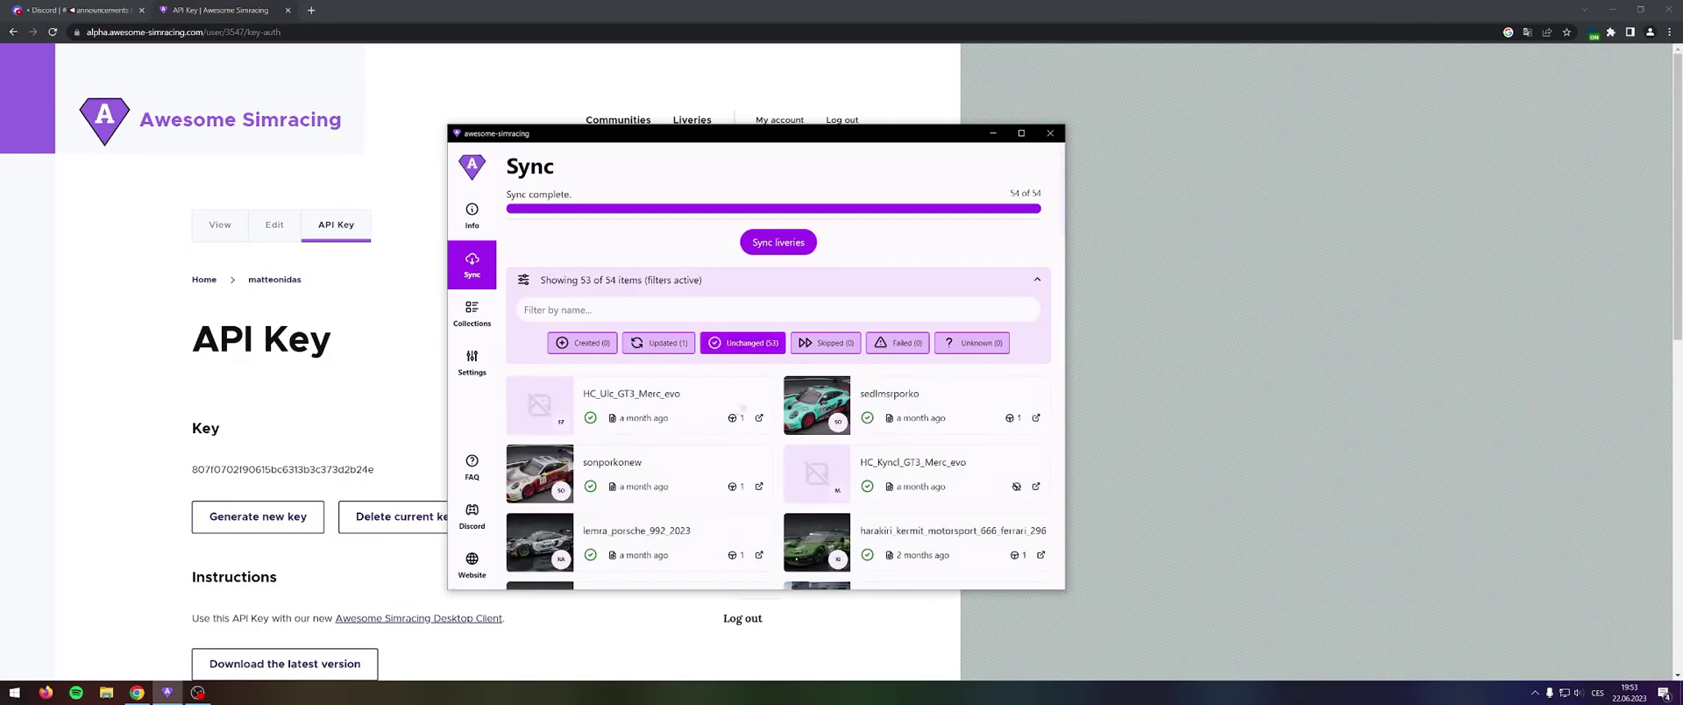
scroll(738, 452, down, 3)
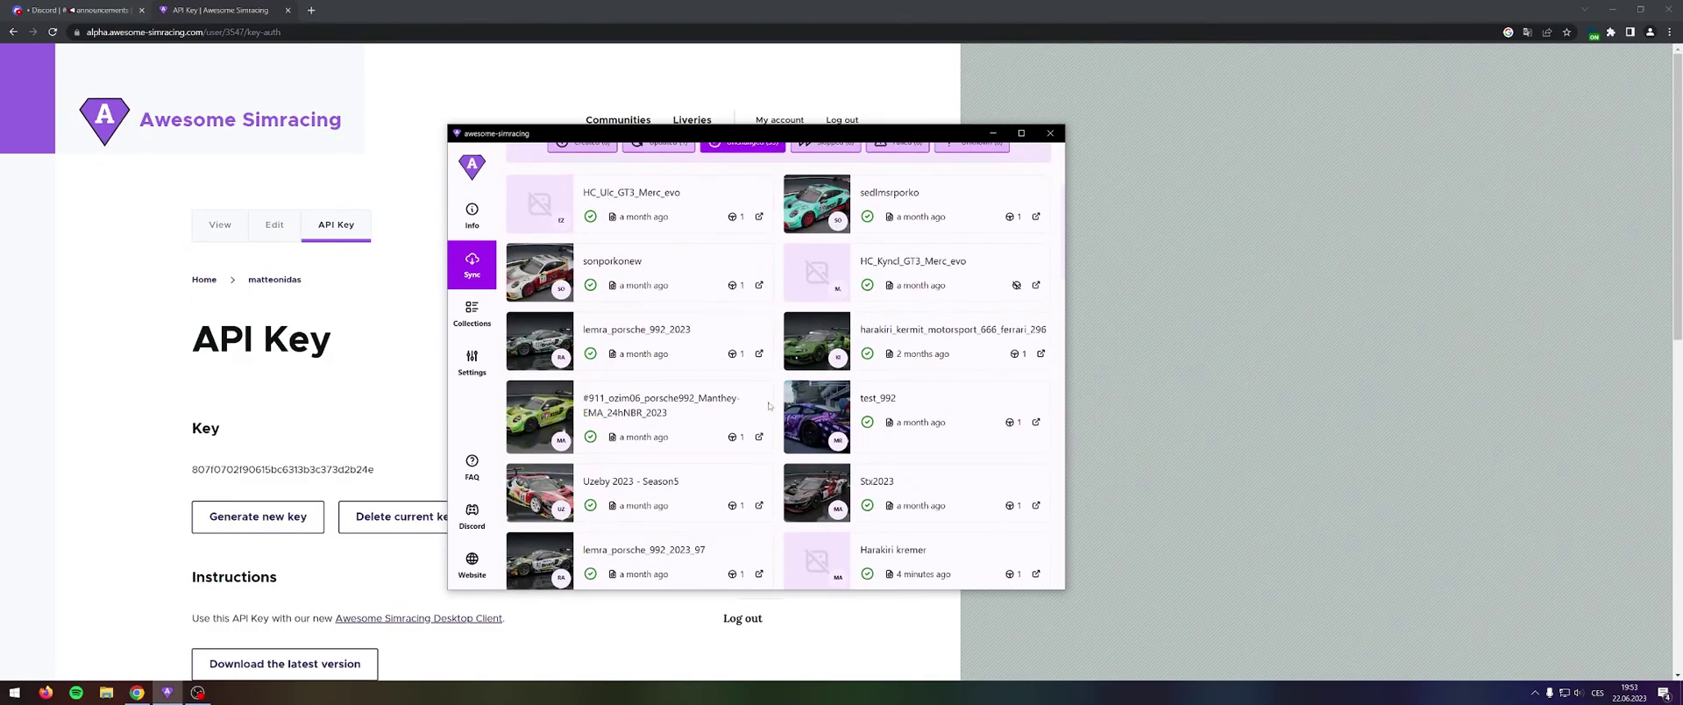
scroll(618, 354, up, 3)
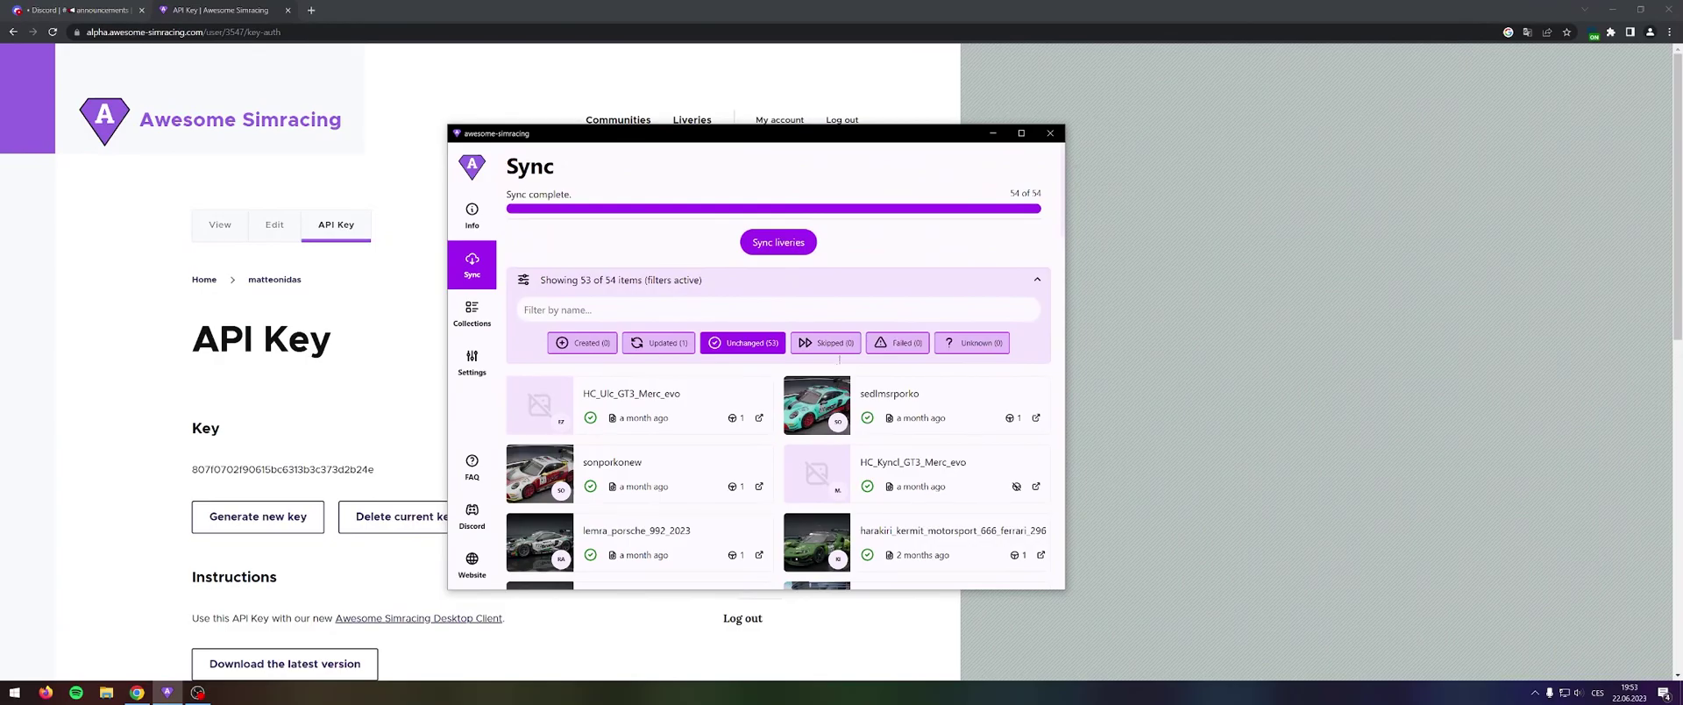
- View the desktop client's settings, return to its welcome information and close the client
click(474, 364)
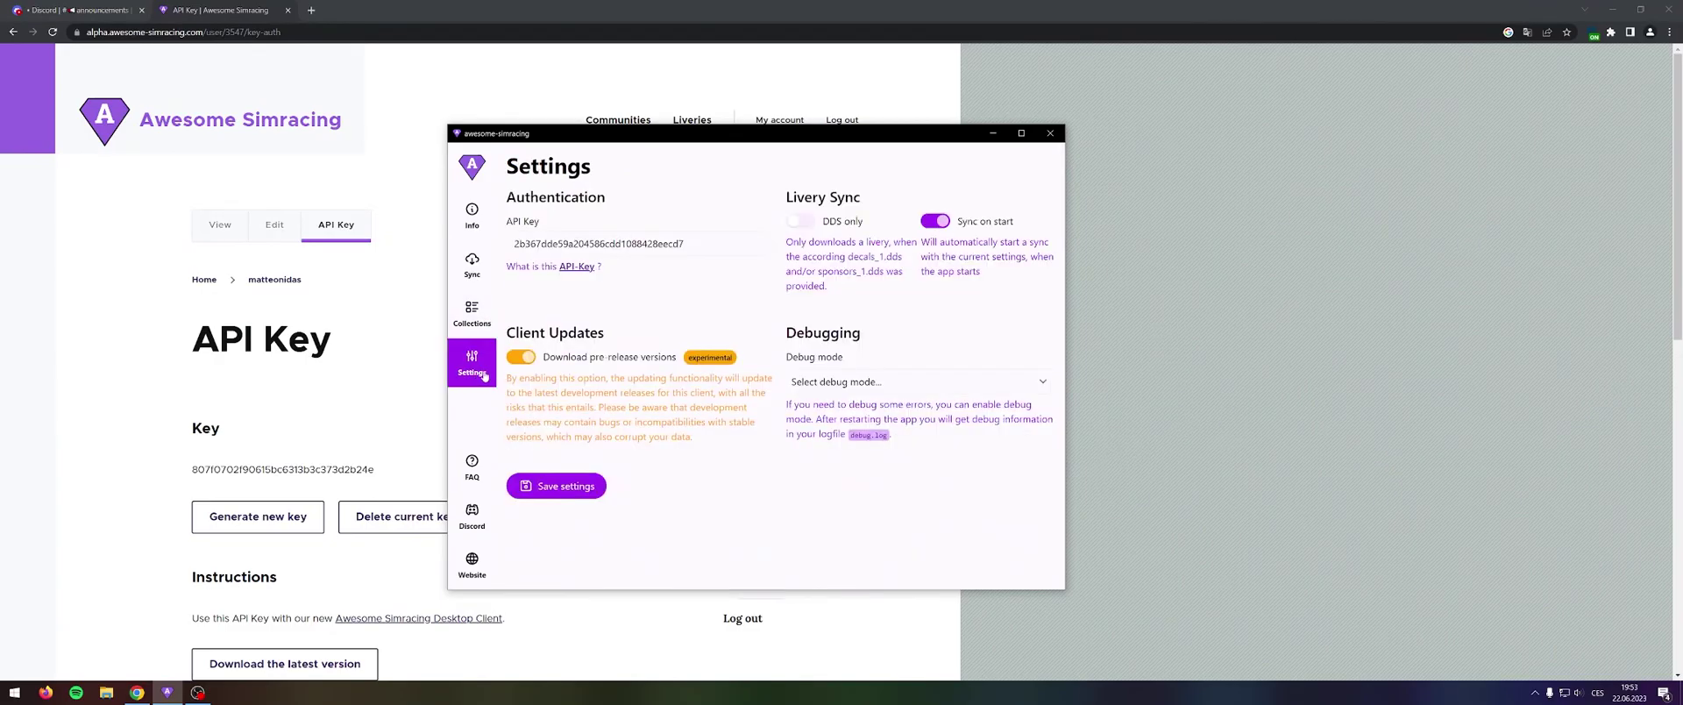
click(472, 216)
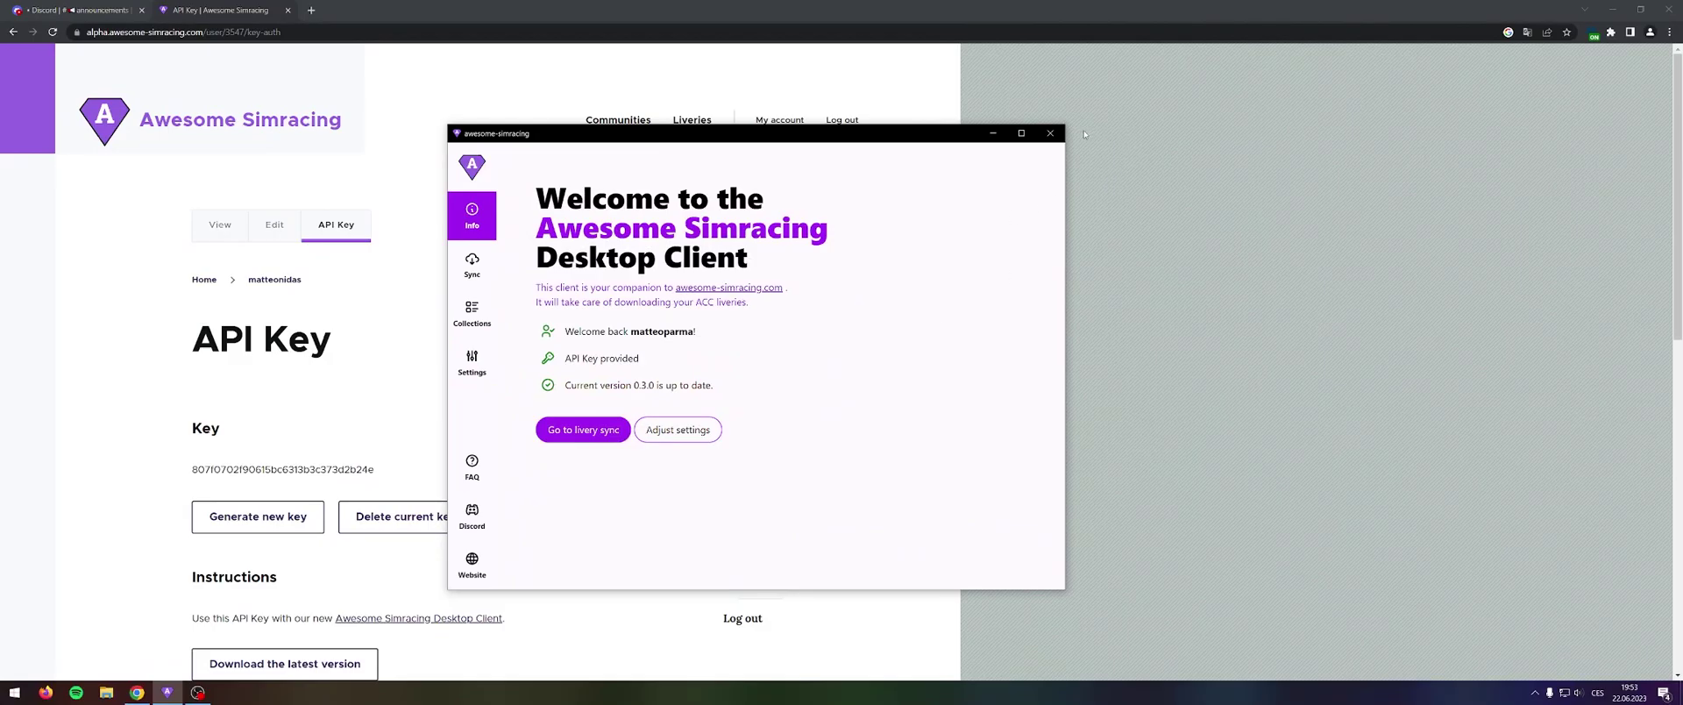
click(1050, 133)
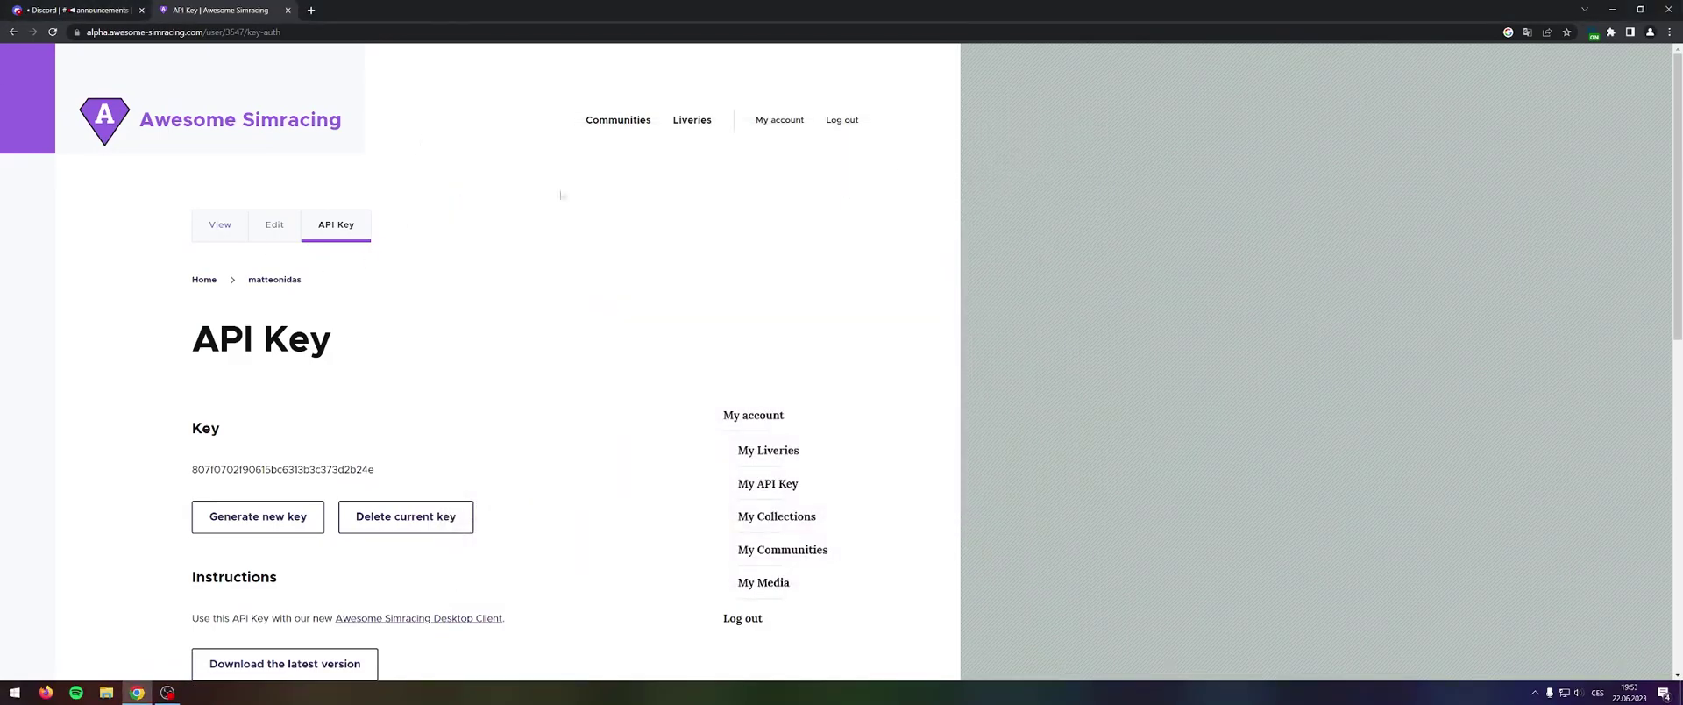
- Open the second account's My Collections page on the website and review its followed collections
click(777, 120)
scroll(868, 414, down, 1)
click(817, 447)
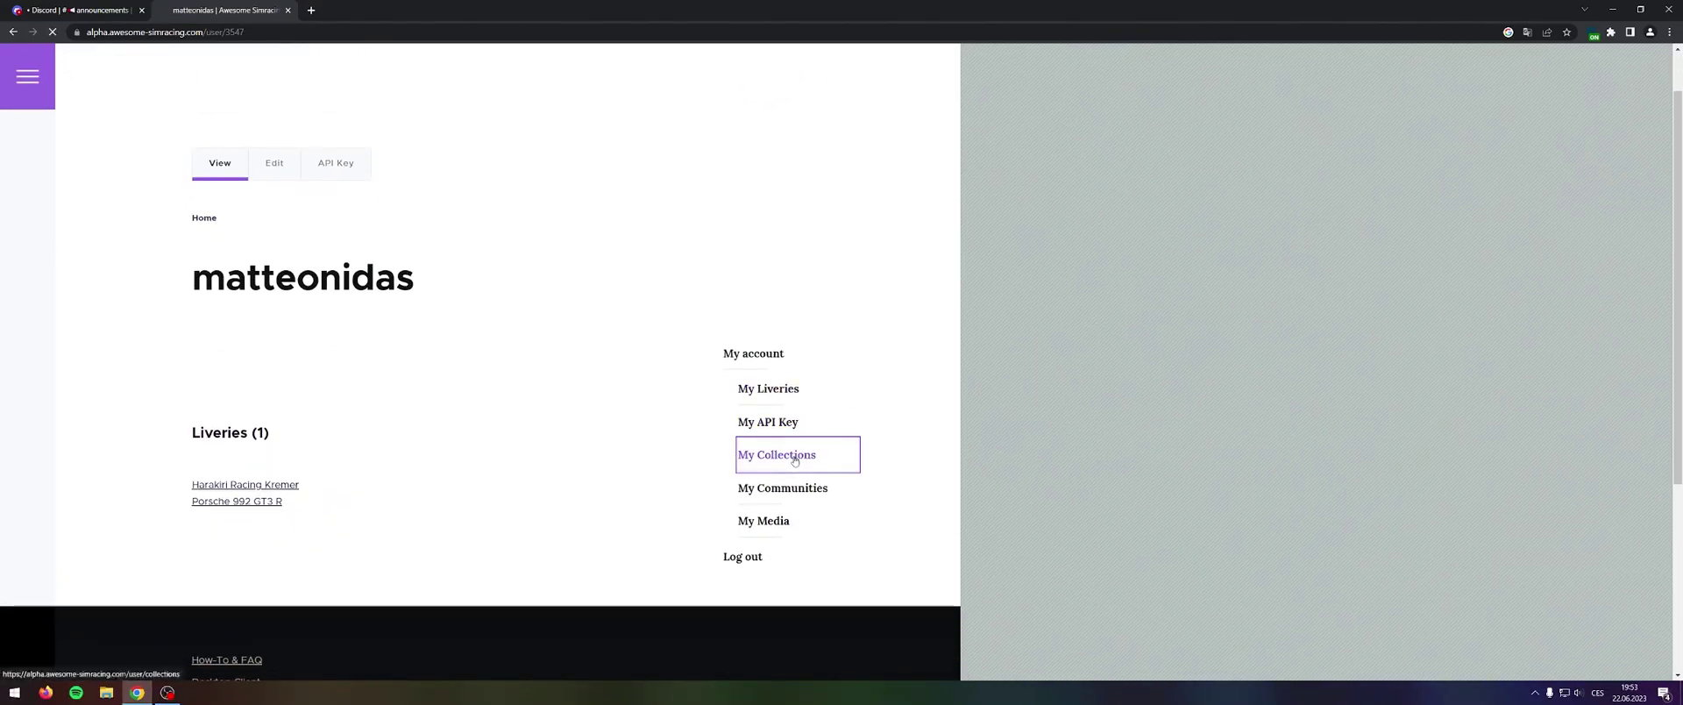
scroll(596, 399, down, 2)
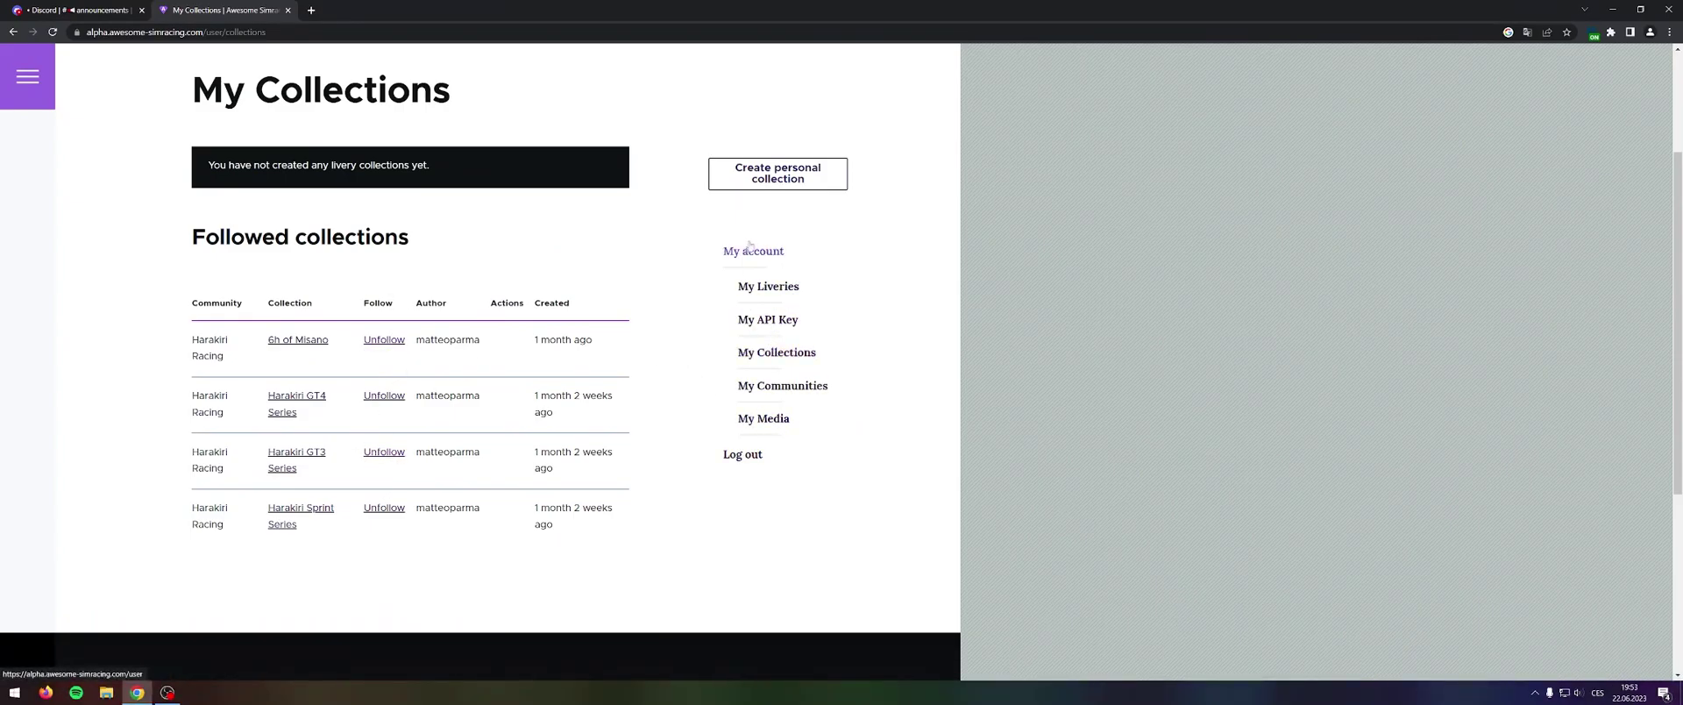
scroll(787, 436, up, 3)
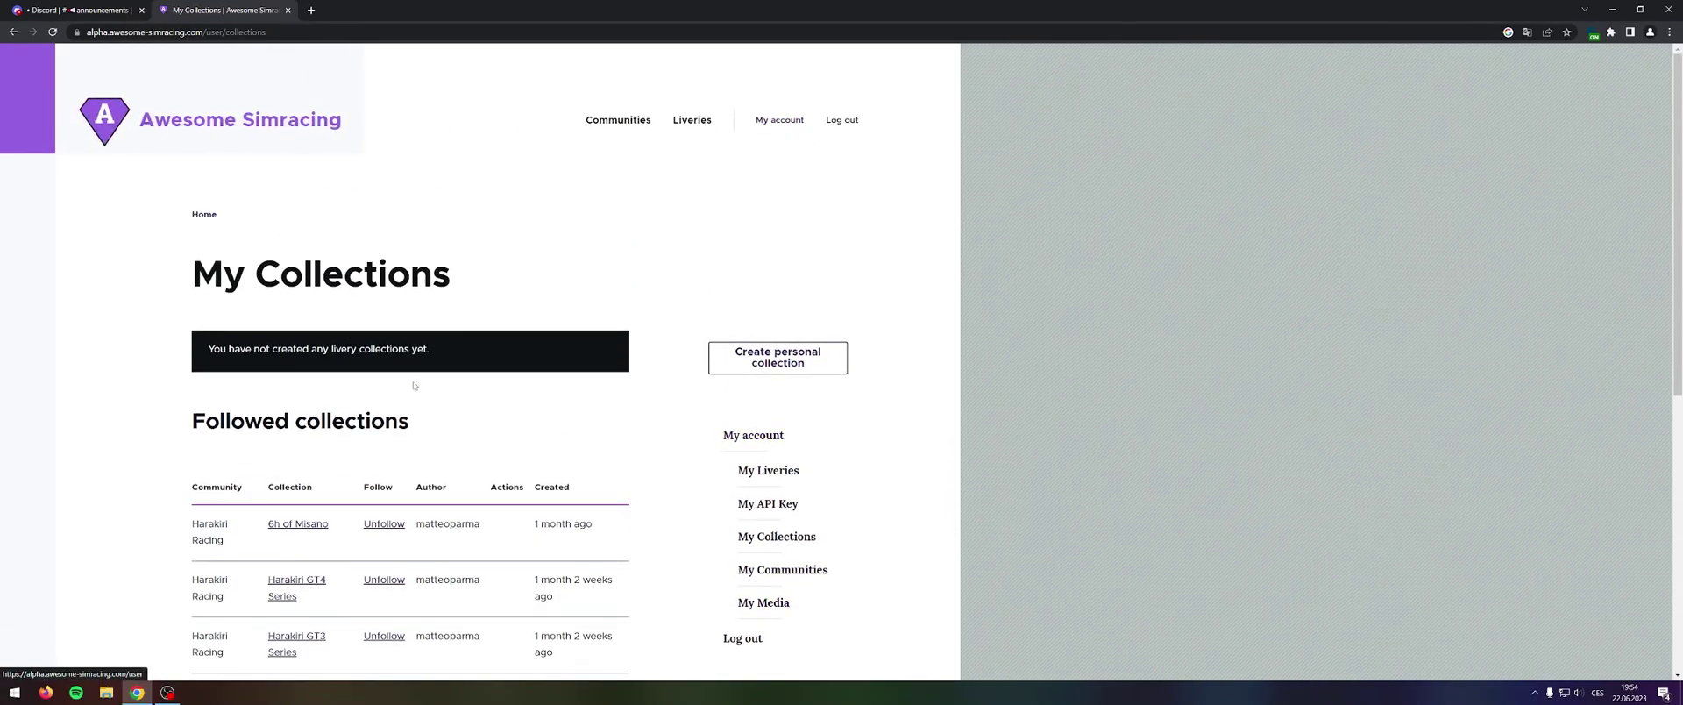
- Unfollow the 6h of Misano, Harakiri GT4 Series and Harakiri GT3 Series collections
scroll(457, 423, down, 2)
click(385, 403)
click(385, 457)
click(391, 515)
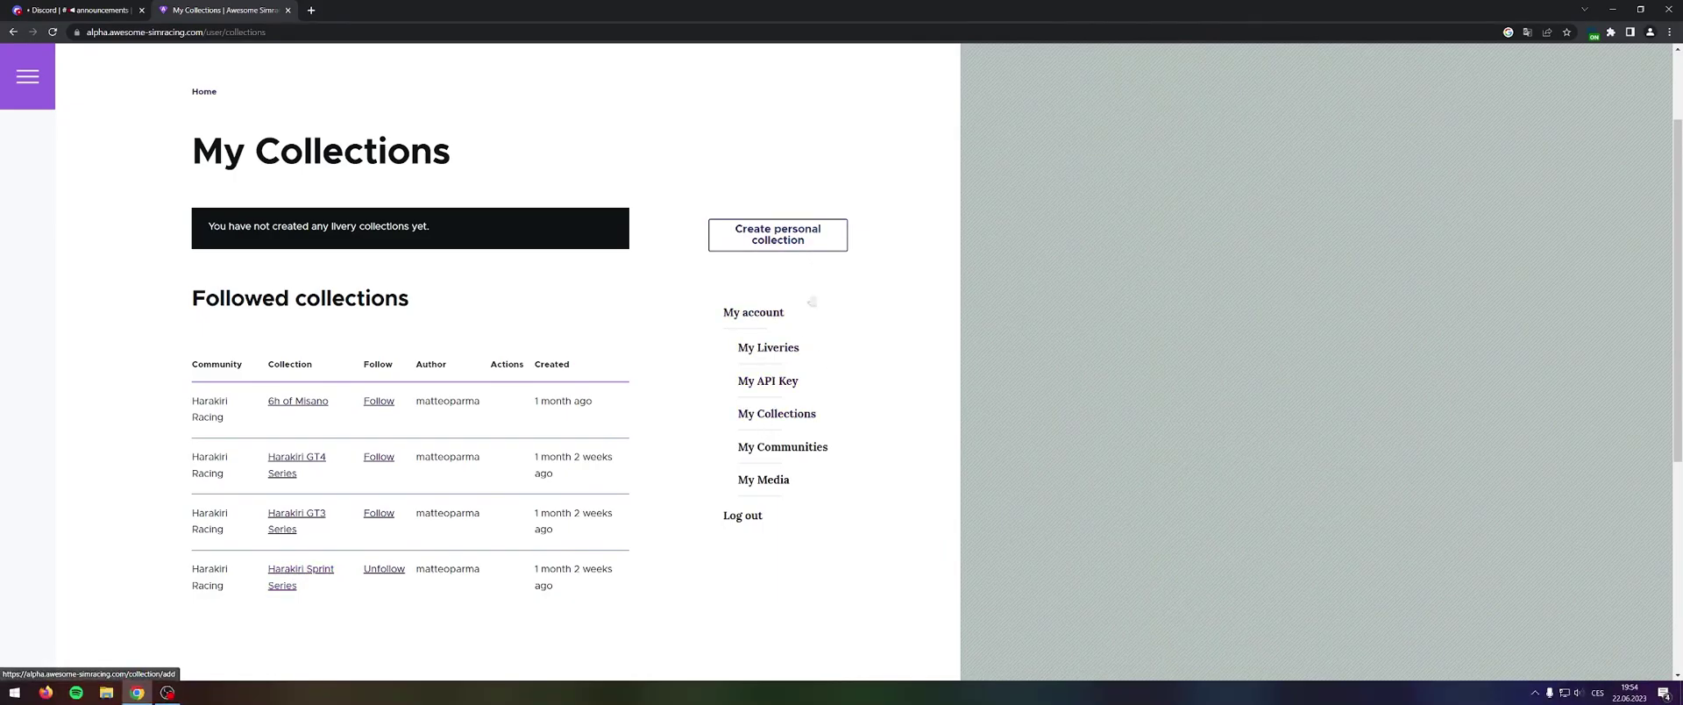
- Open the account's My Communities page and view the joined communities
click(785, 448)
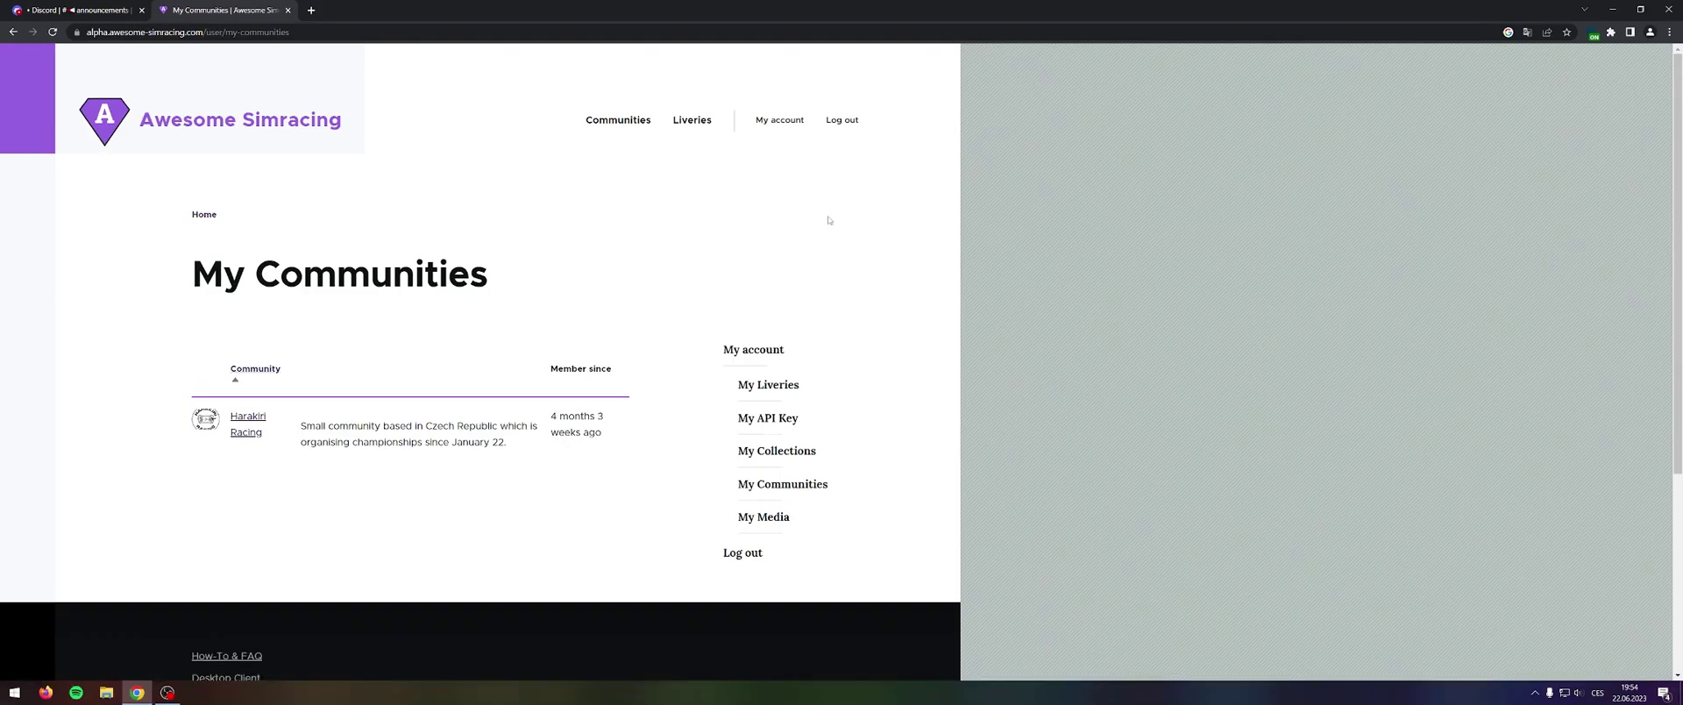
scroll(721, 262, down, 2)
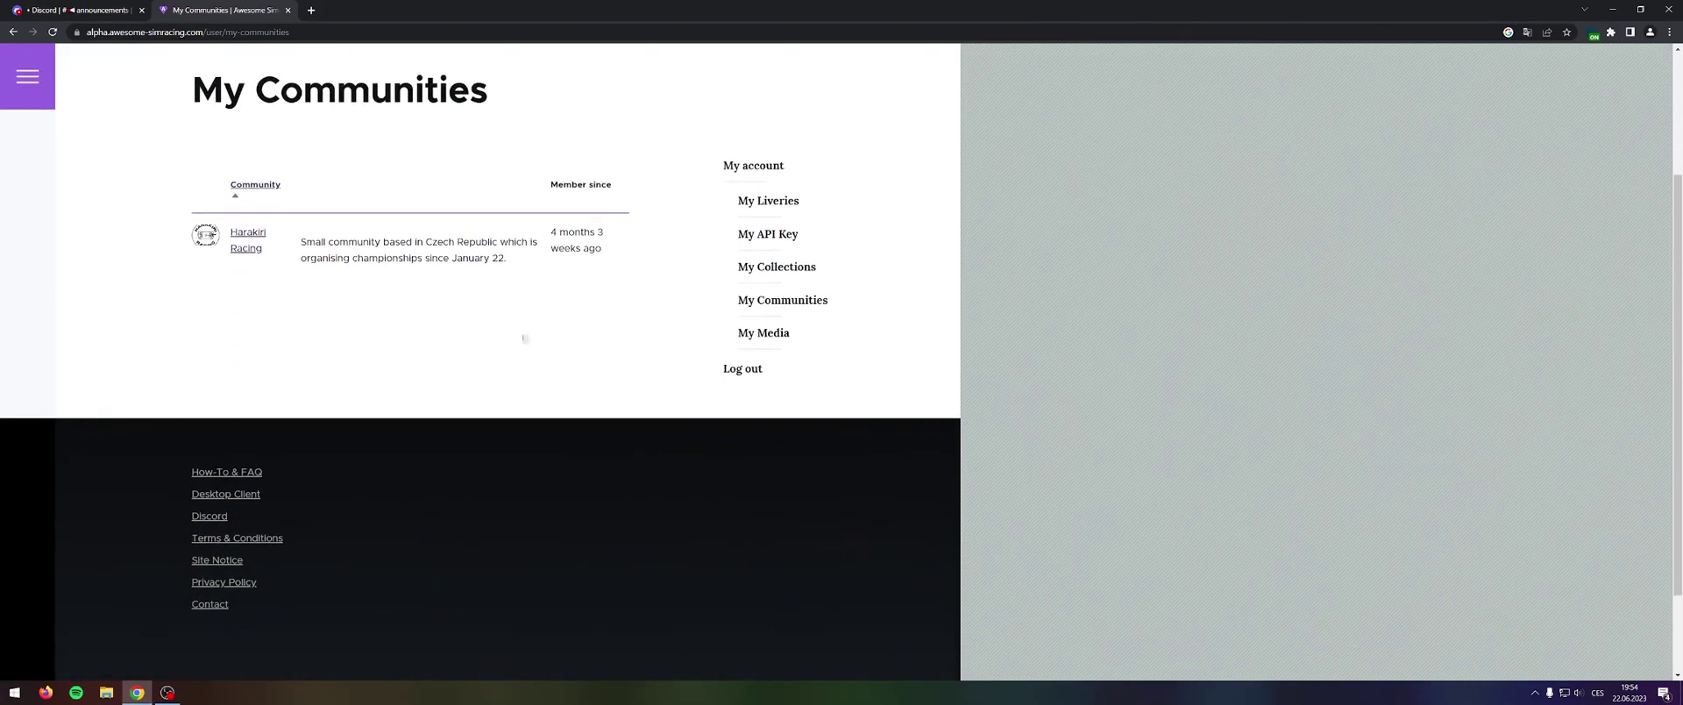